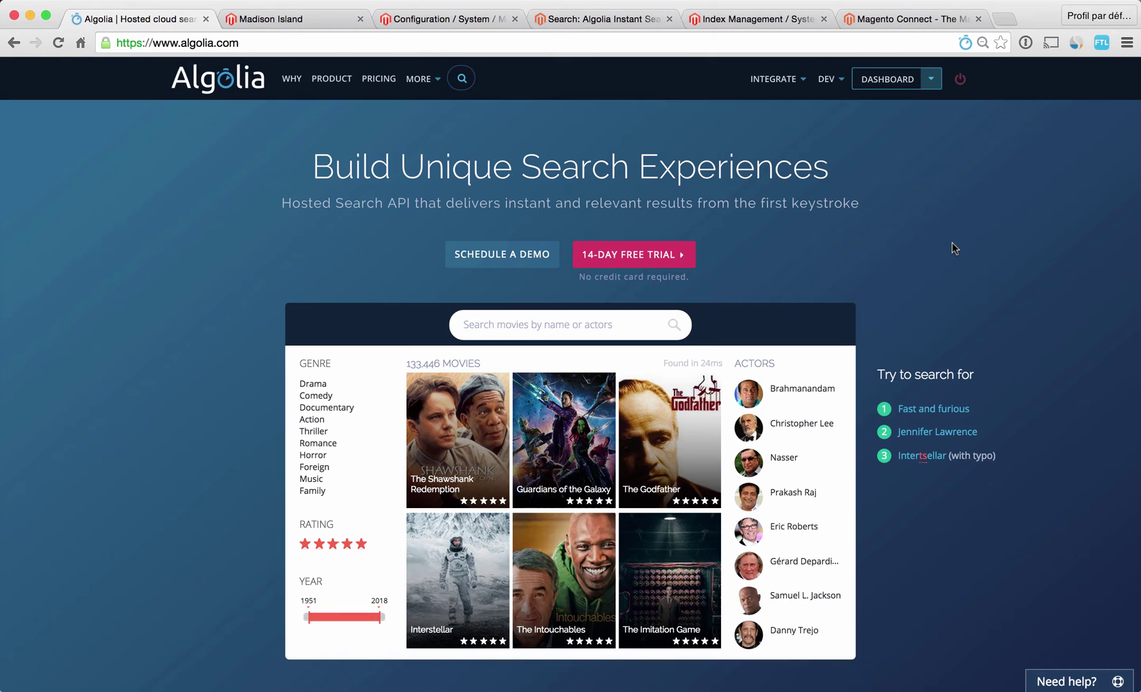
# - Try the movie search demo with the query "titani", then replace it with "transfor"
pyautogui.click(616, 318)
pyautogui.write('titani')
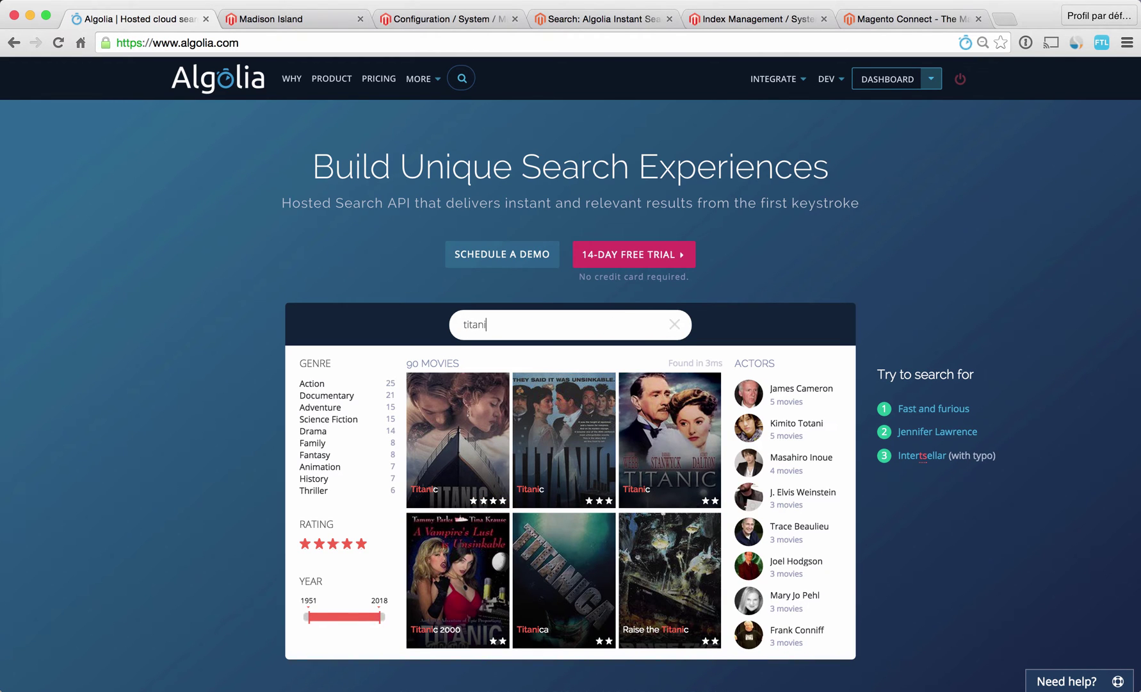
pyautogui.moveTo(536, 326); pyautogui.dragTo(454, 325)
pyautogui.press('BackSpace')
pyautogui.write('transfo')
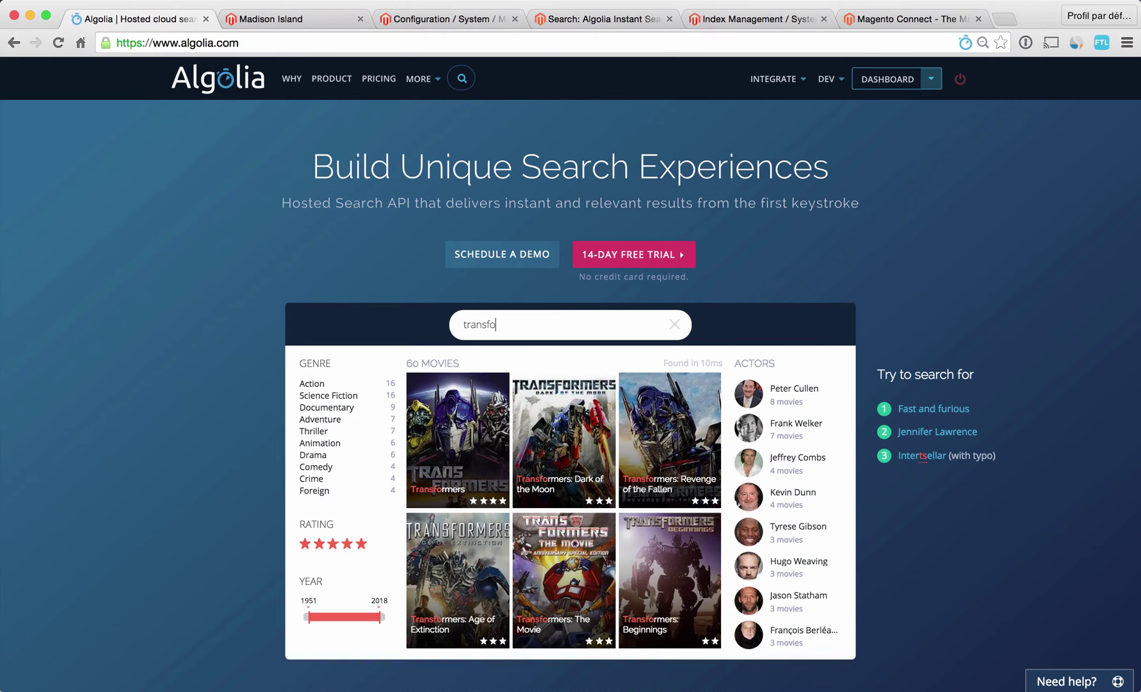
pyautogui.write('r')
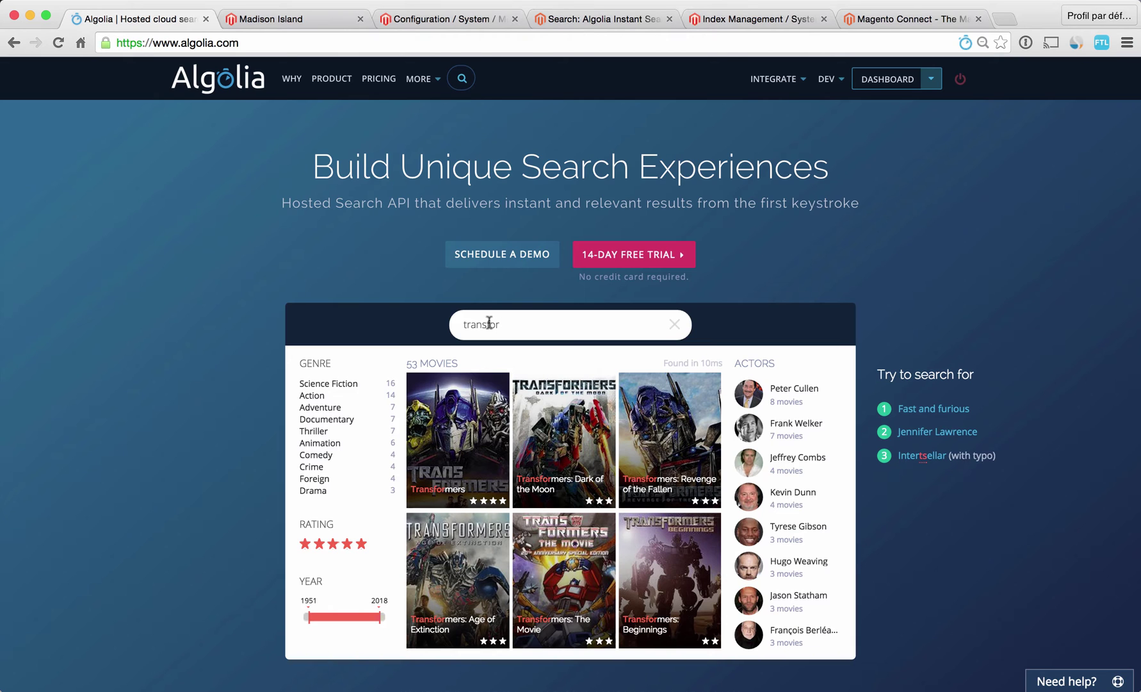
# - Switch to the Madison Island store and look up "shirt ox" in the site-wide product search
pyautogui.click(227, 16)
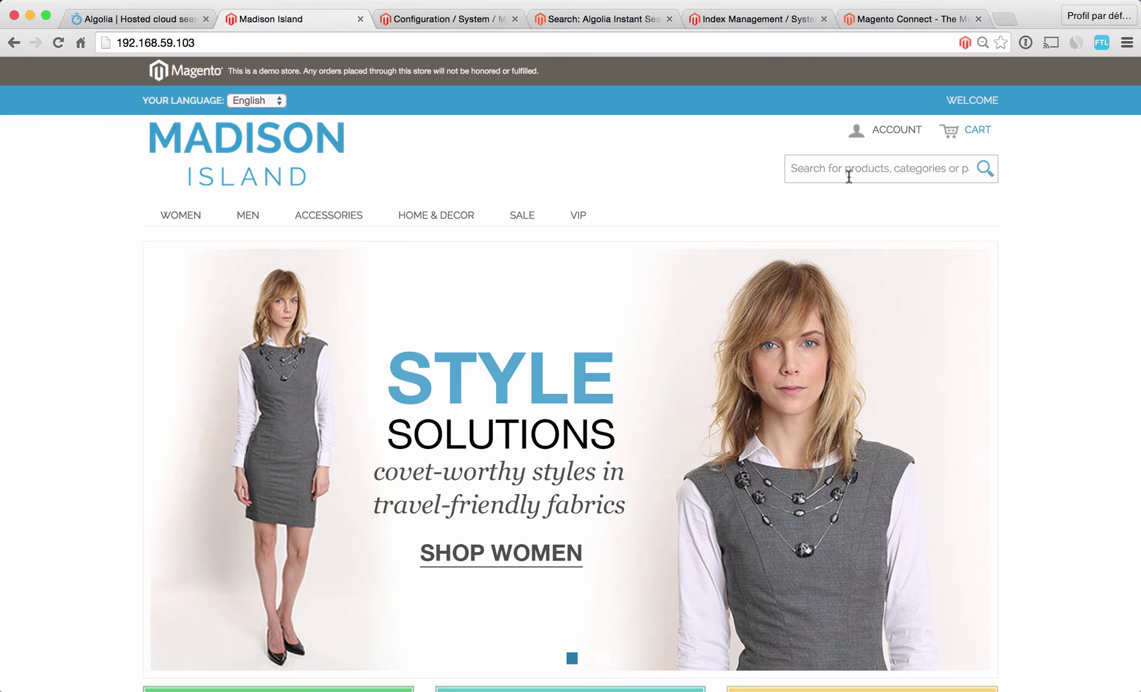
pyautogui.click(849, 174)
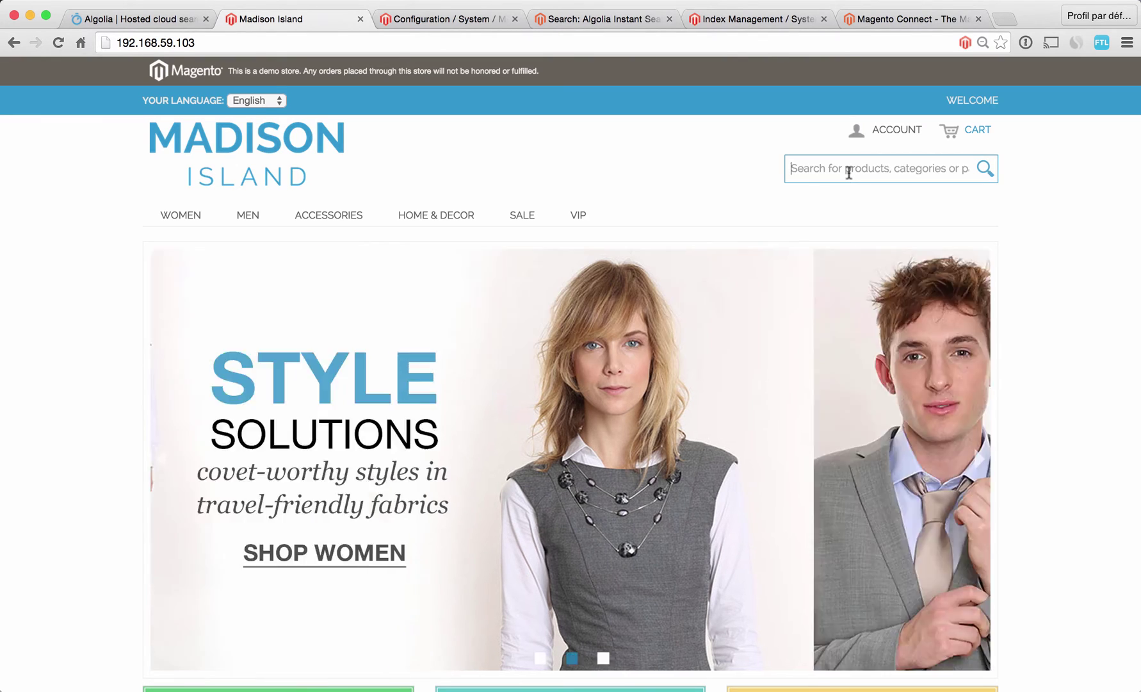
pyautogui.write('s')
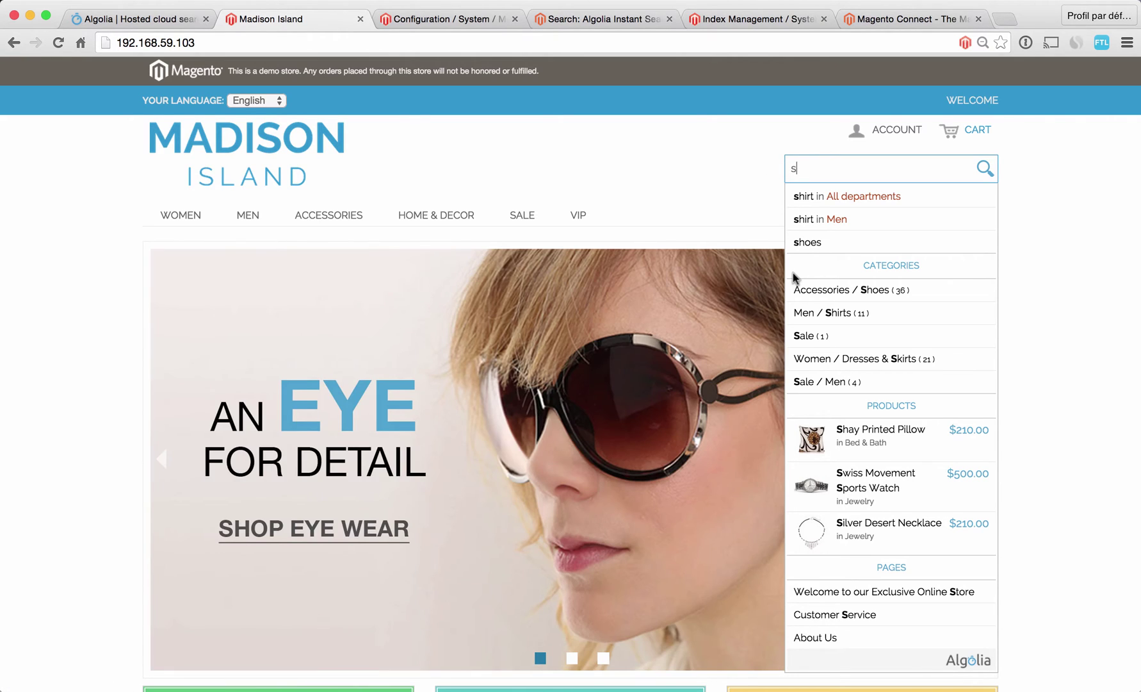
pyautogui.scroll(-1, 802, 272)
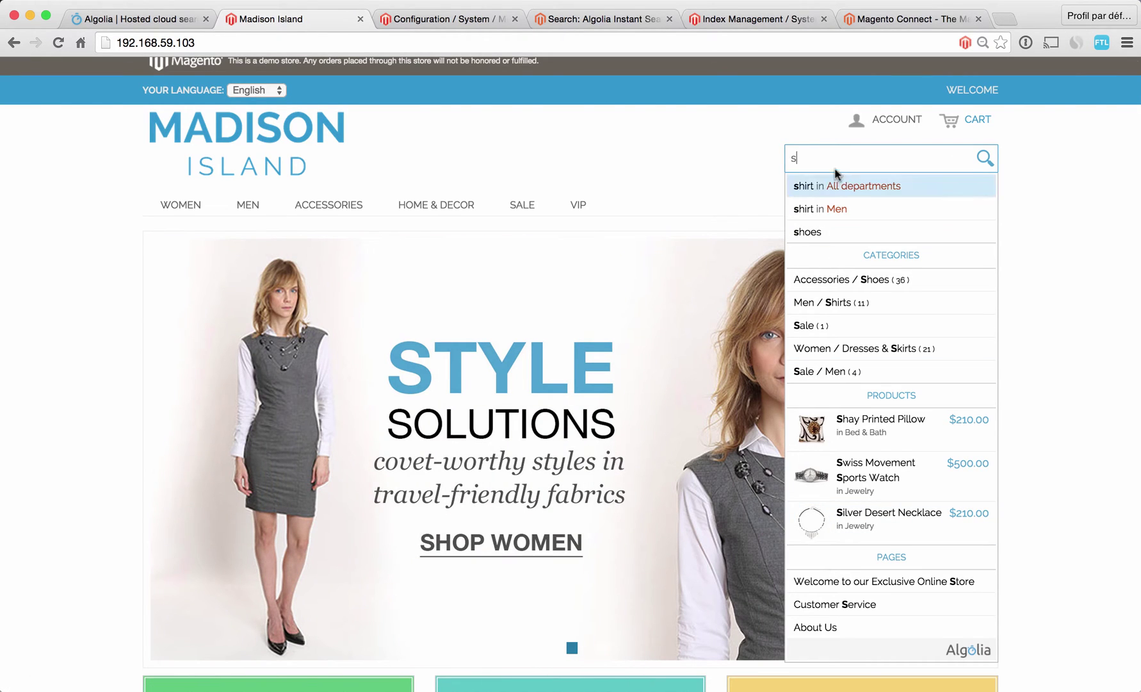
pyautogui.write('hirt ')
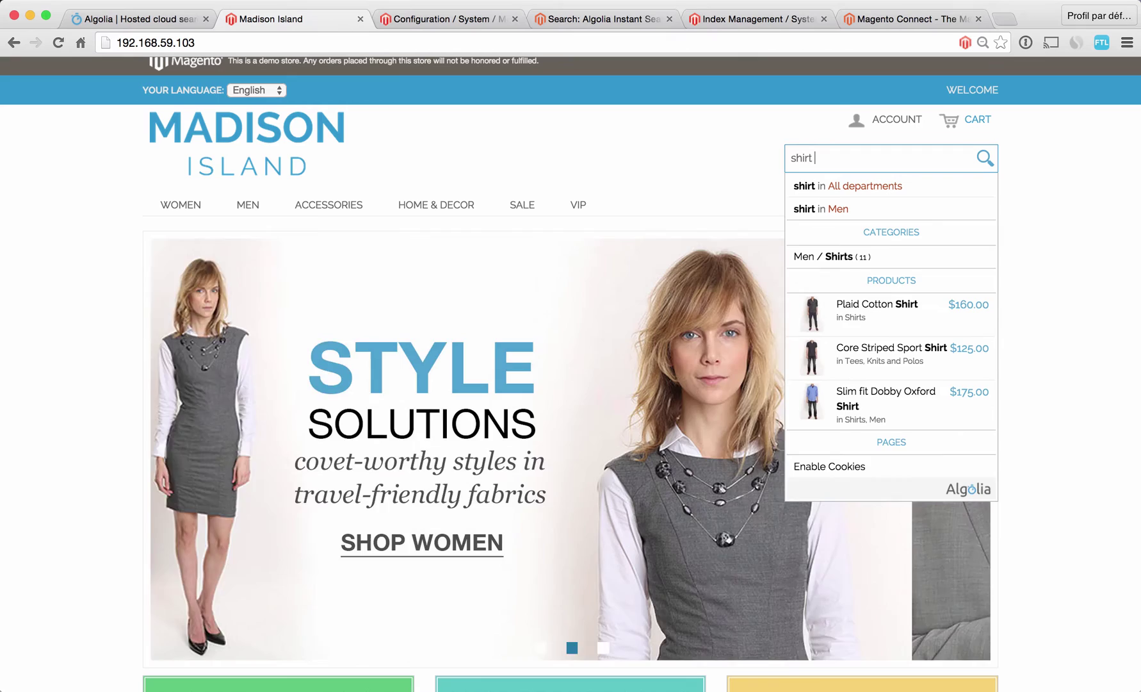
pyautogui.write('ox')
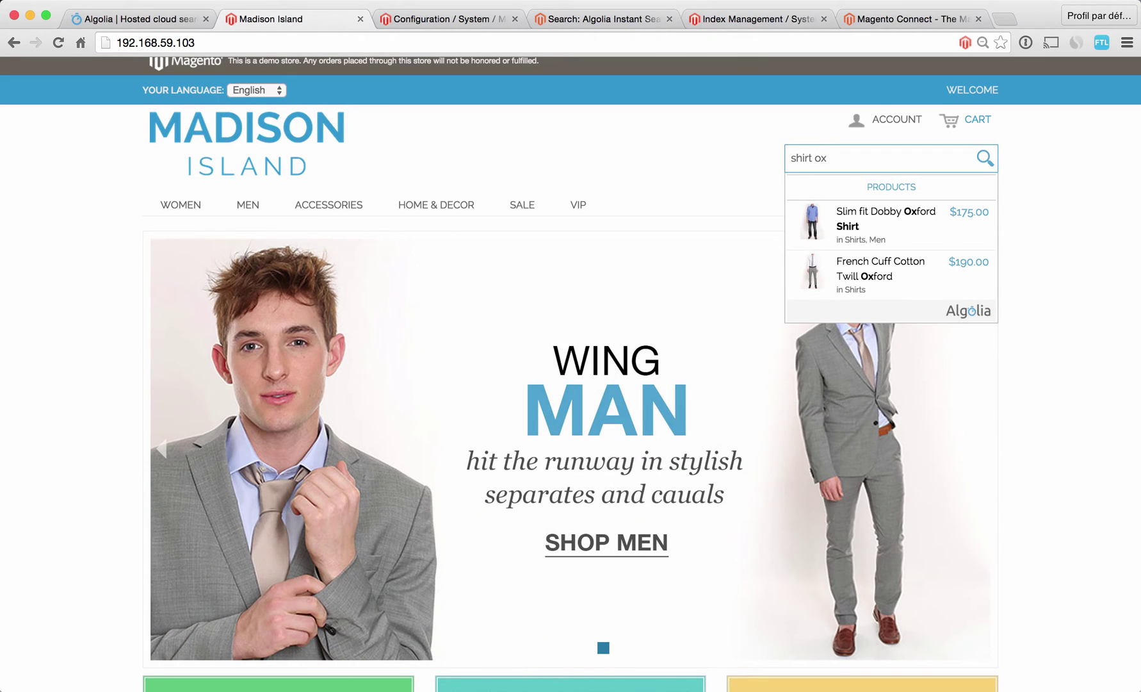
# - Shorten the store search query to "s" and open the suggested Accessories / Shoes category
pyautogui.press('BackSpace')
pyautogui.press('BackSpace')
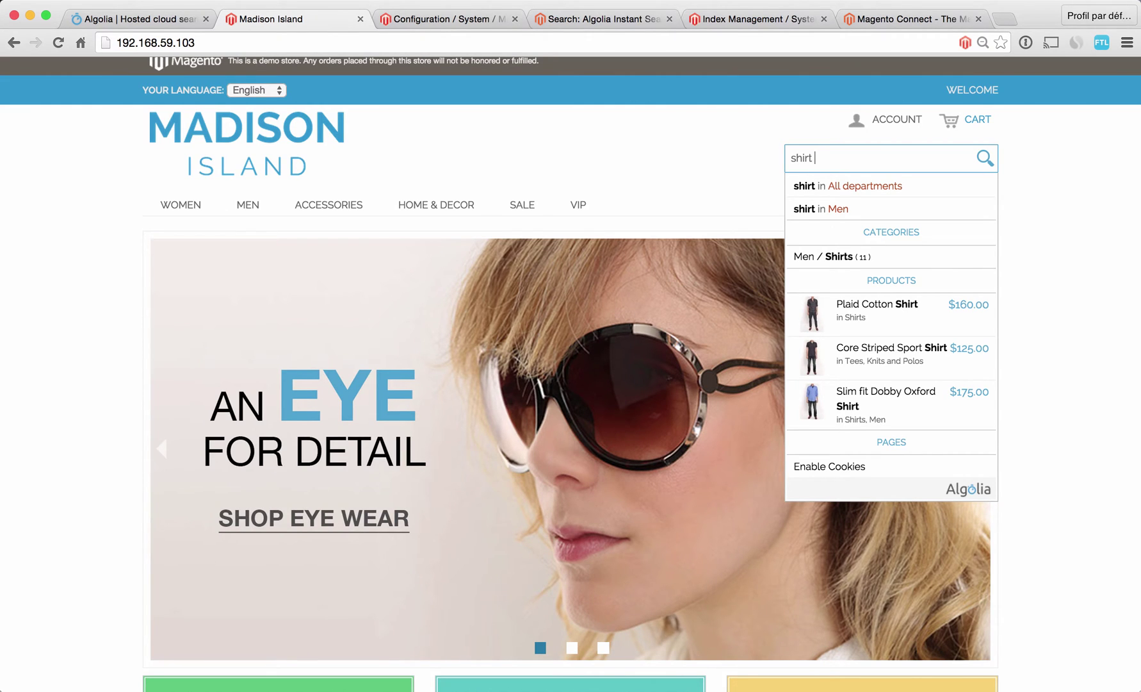
pyautogui.press('BackSpace')
pyautogui.press('BackSpace')
pyautogui.press('BackSpace')
pyautogui.press('BackSpace')
pyautogui.press('BackSpace')
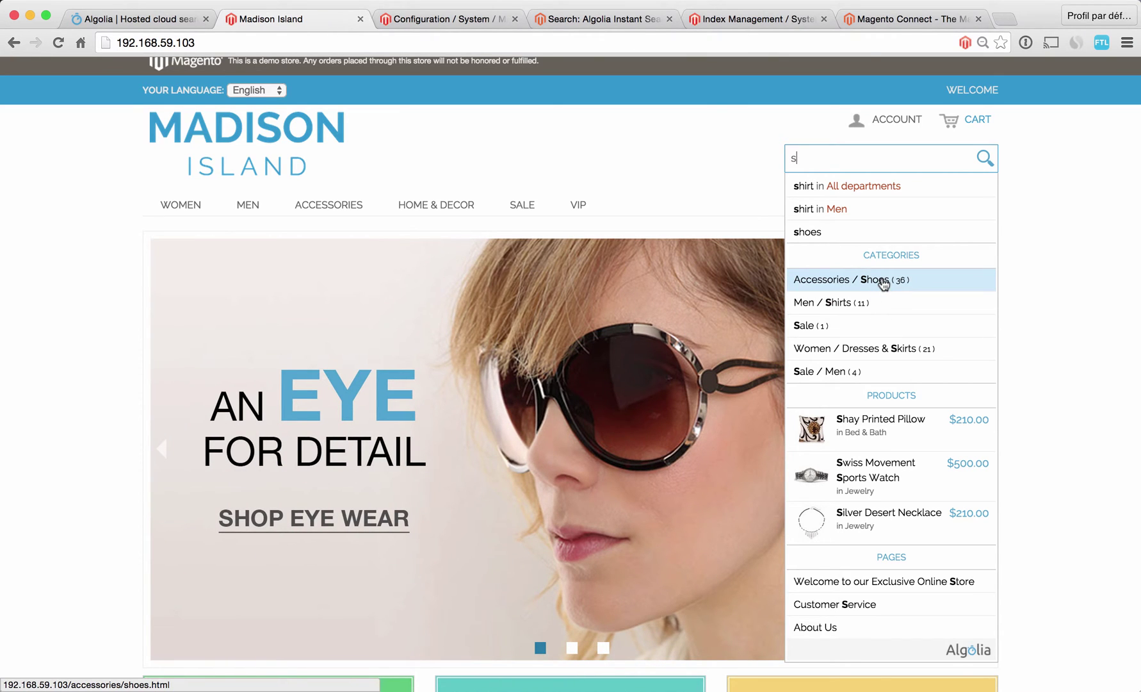
pyautogui.click(883, 282)
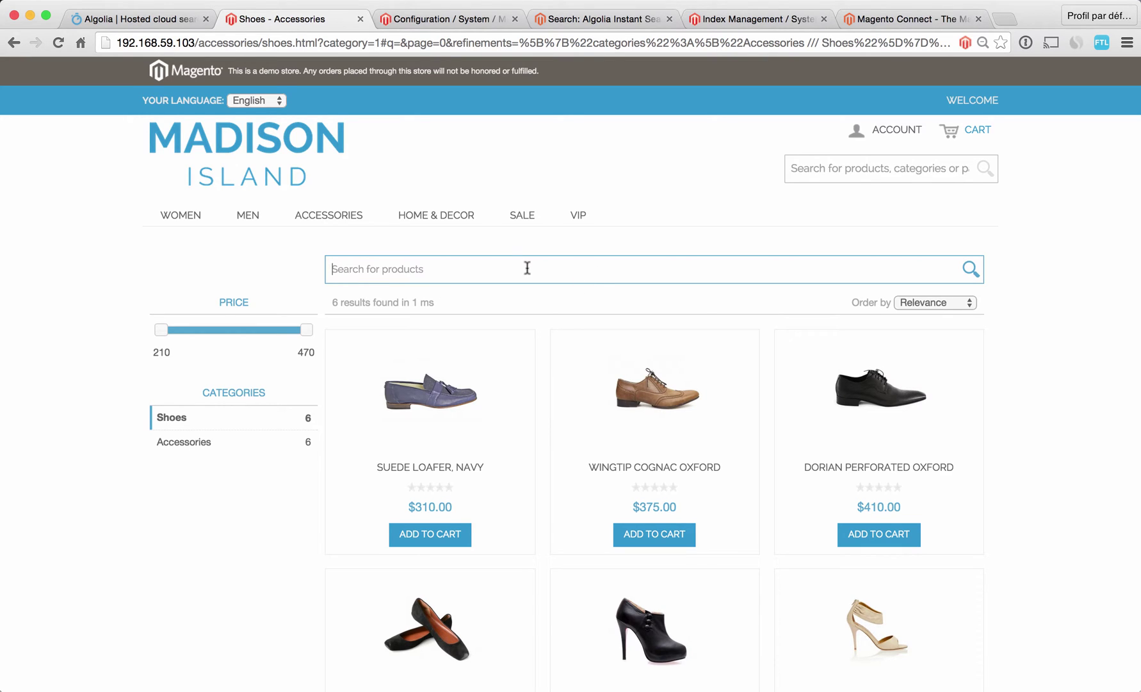
# - Search the Shoes category for "navy", then remove the Shoes filter and clear the query
pyautogui.write('navy')
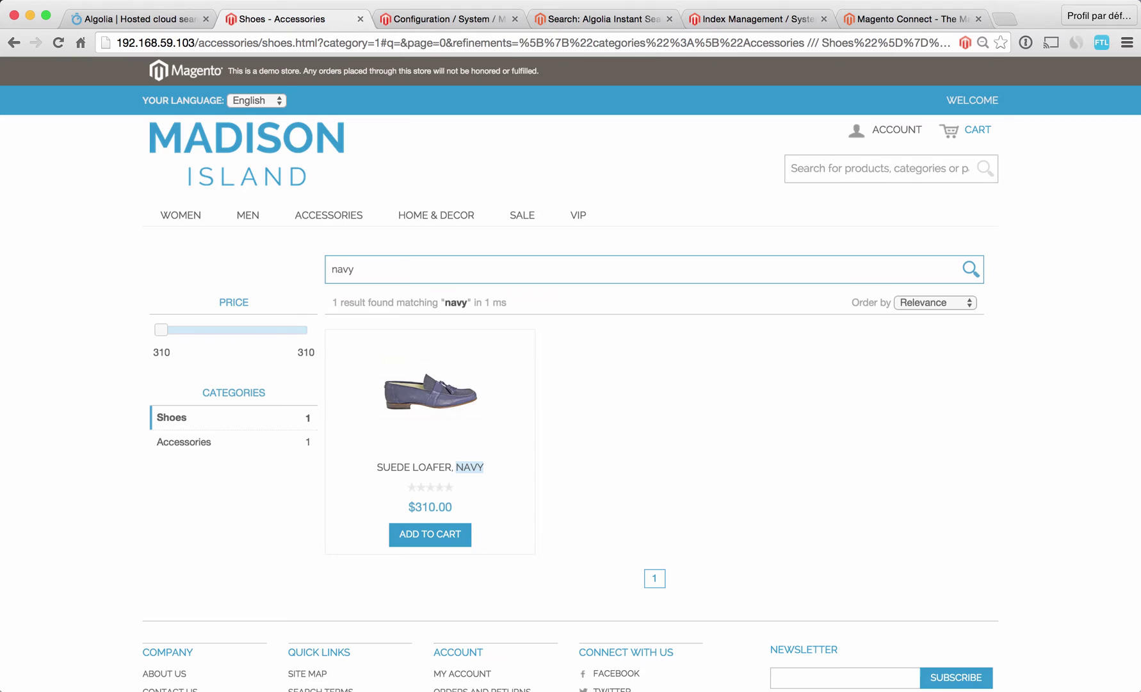
pyautogui.click(157, 421)
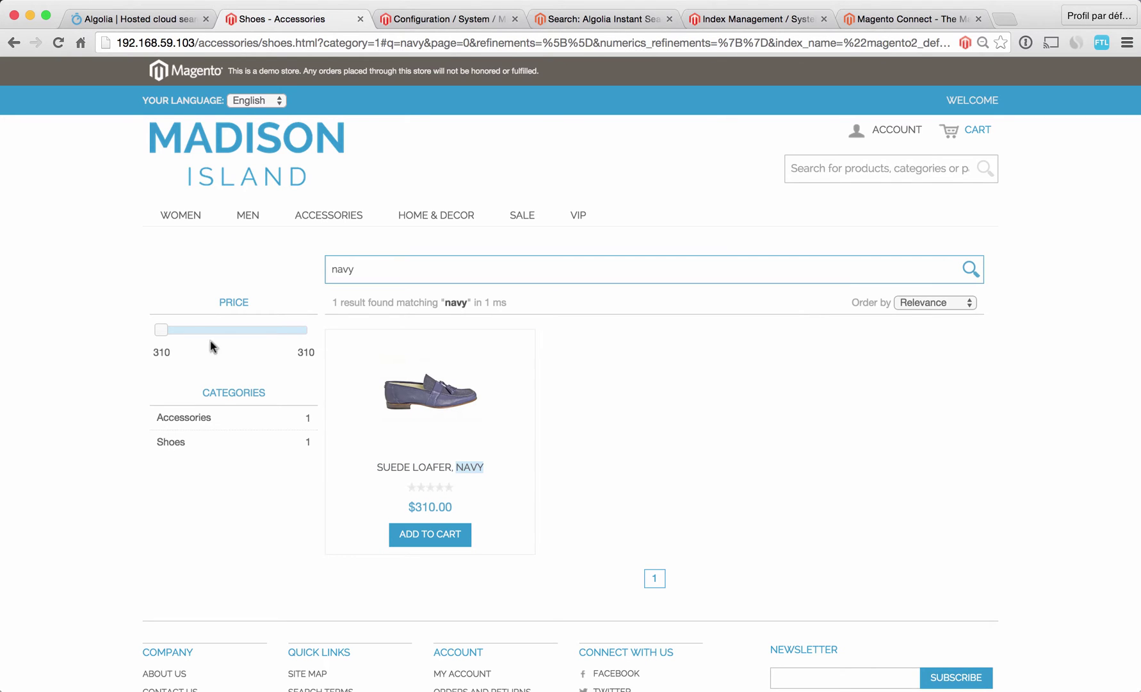
pyautogui.moveTo(358, 269); pyautogui.dragTo(326, 268)
pyautogui.press('BackSpace')
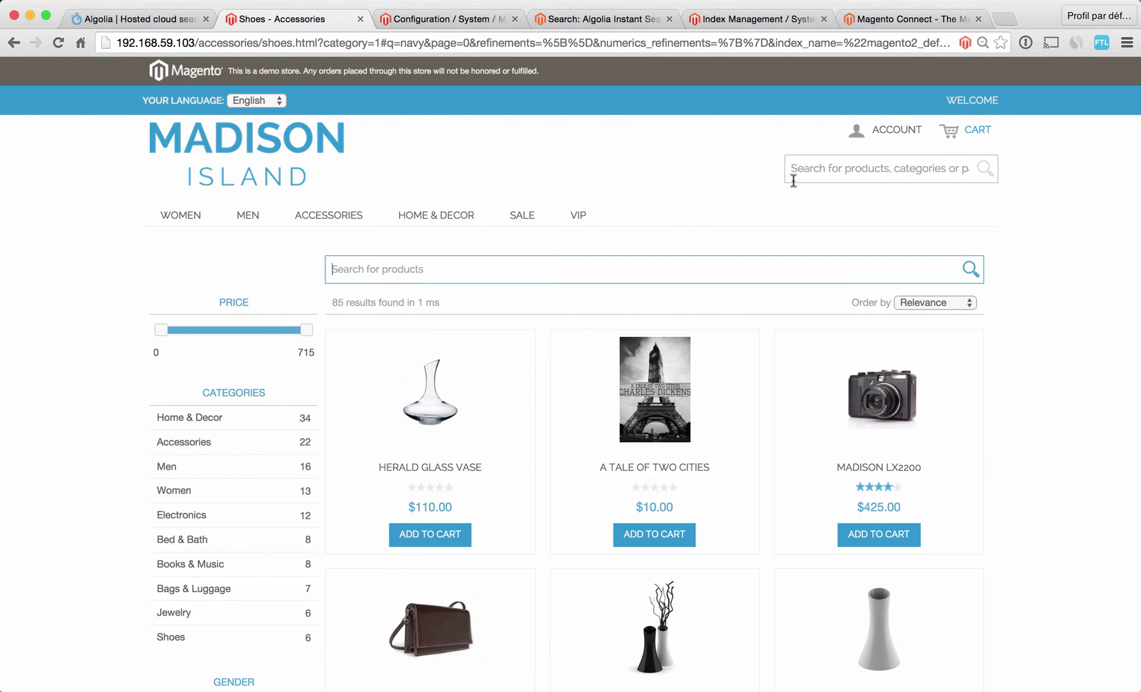
# - Search the whole store for "sh" and open the full results page
pyautogui.click(822, 173)
pyautogui.write('s')
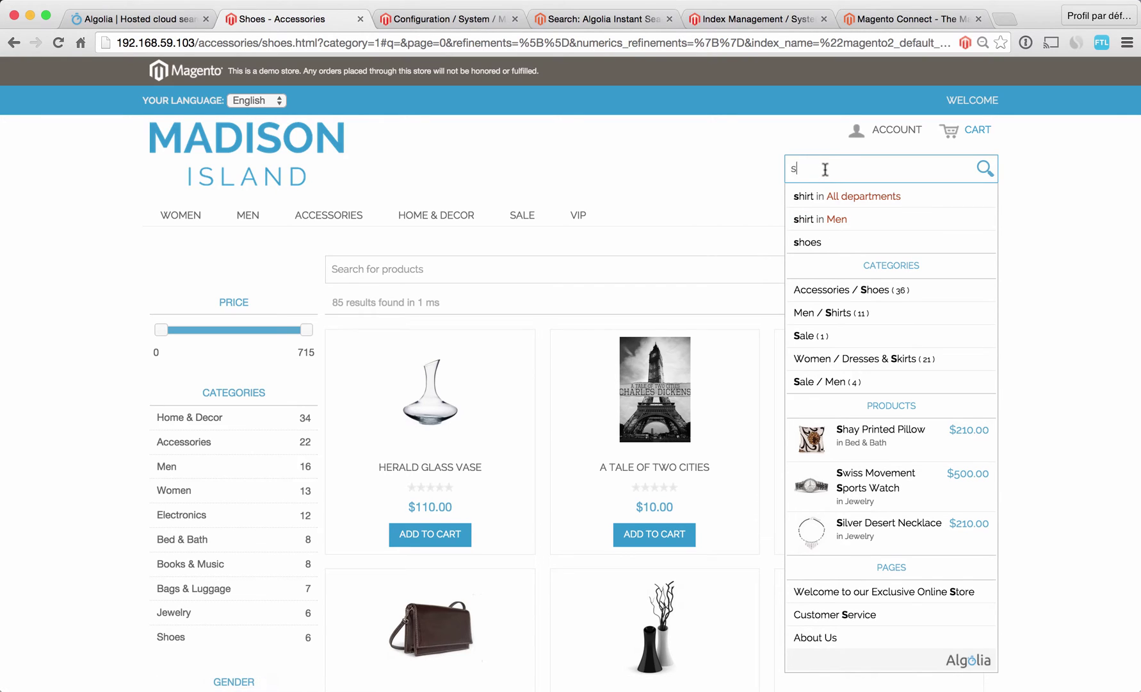
pyautogui.write('h')
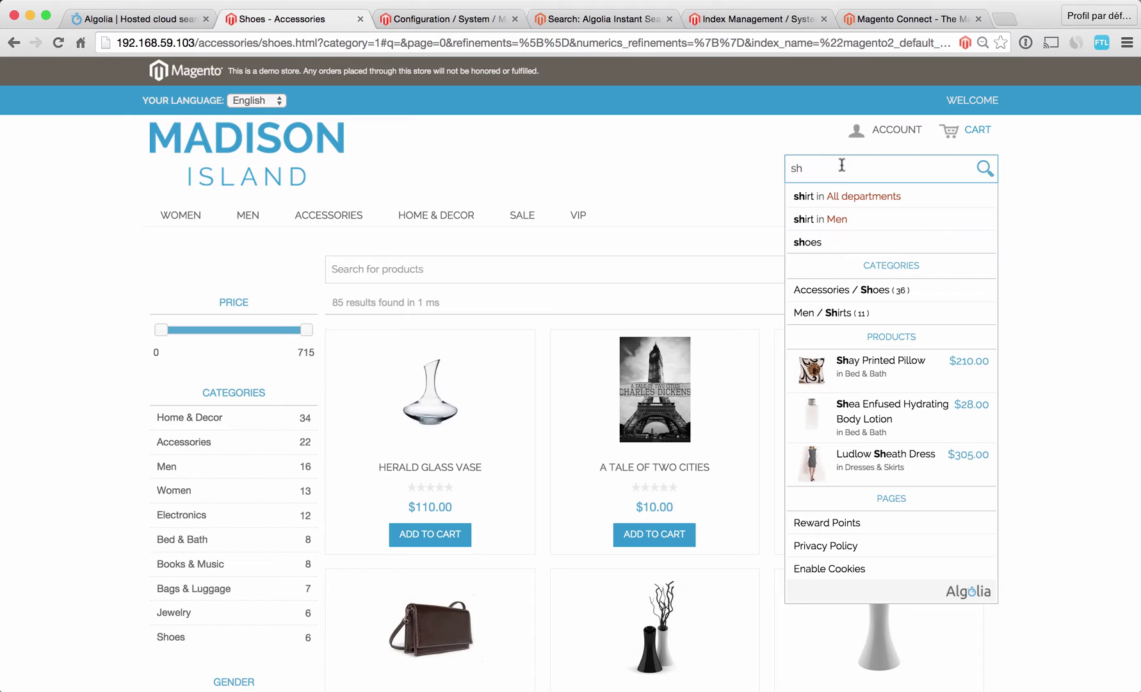
pyautogui.press('Return')
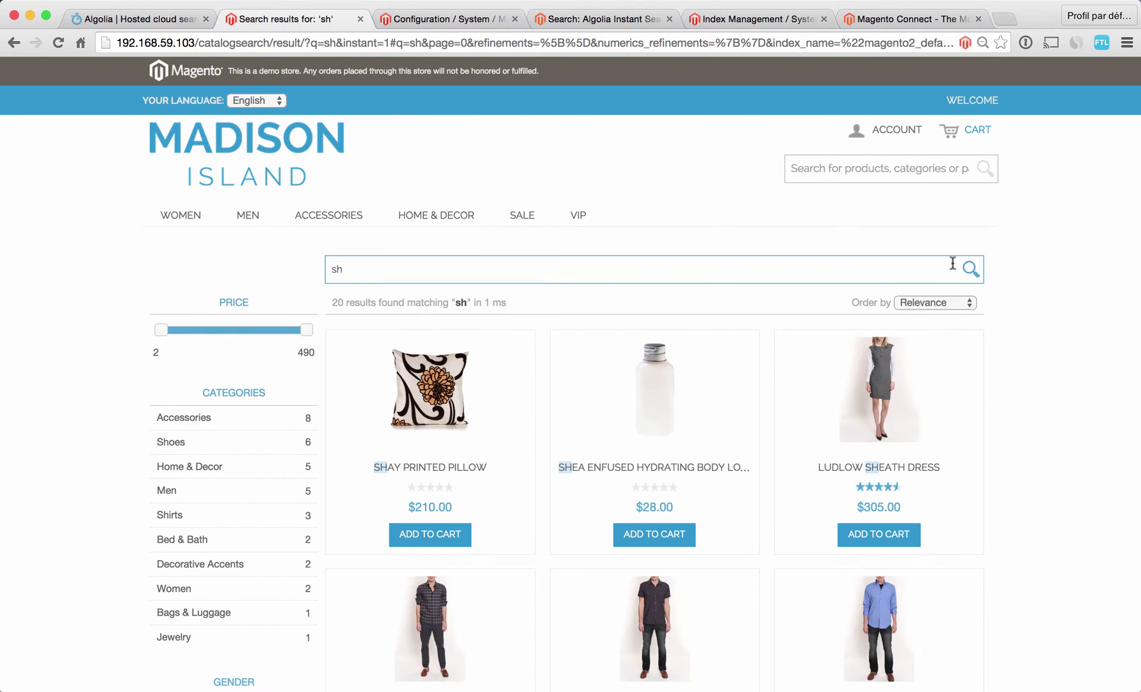
# - Refine the results query to "shirt oxfo" and limit the products to the Male gender
pyautogui.scroll(-1, 1040, 370)
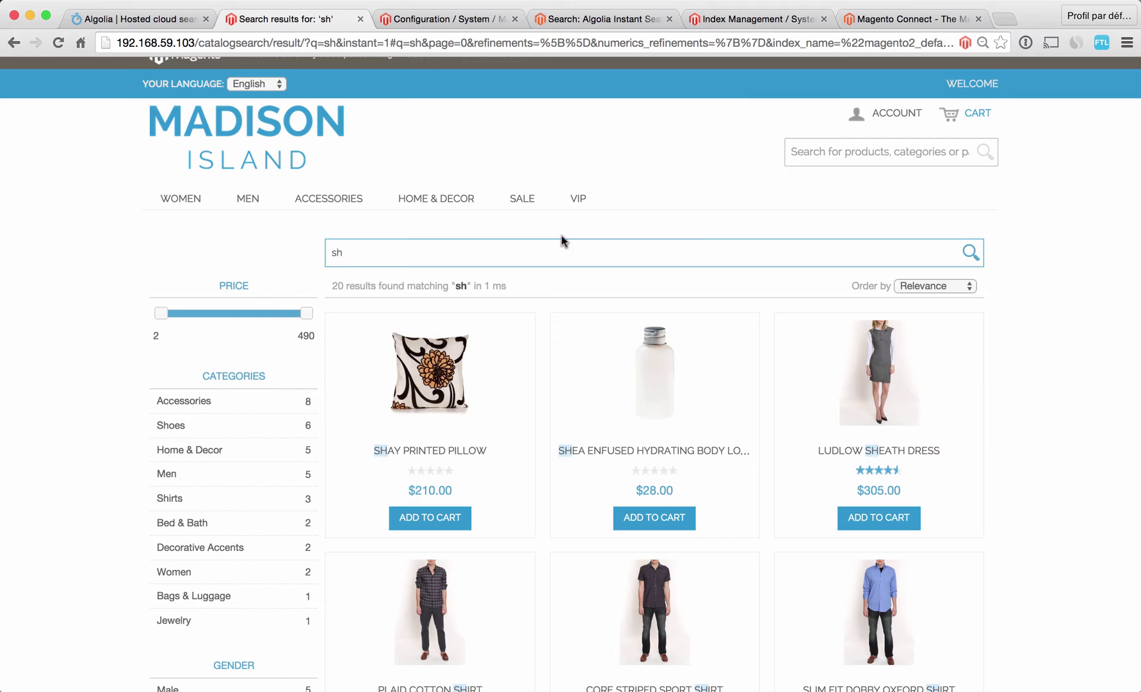
pyautogui.write('irt')
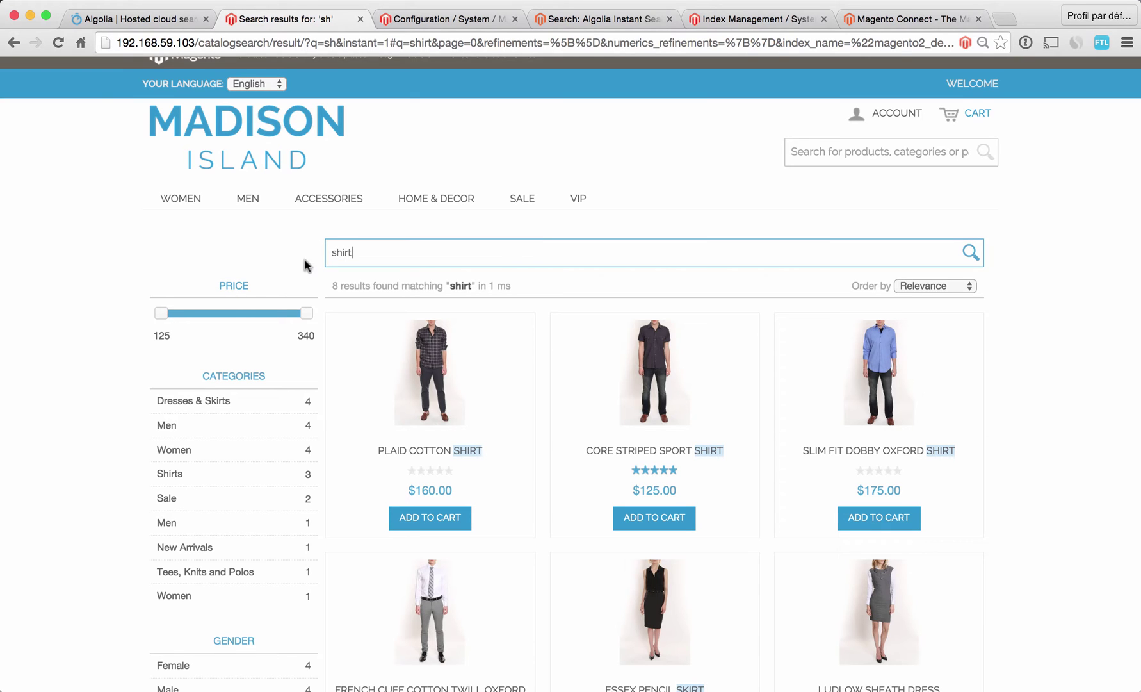
pyautogui.scroll(-3, 84, 371)
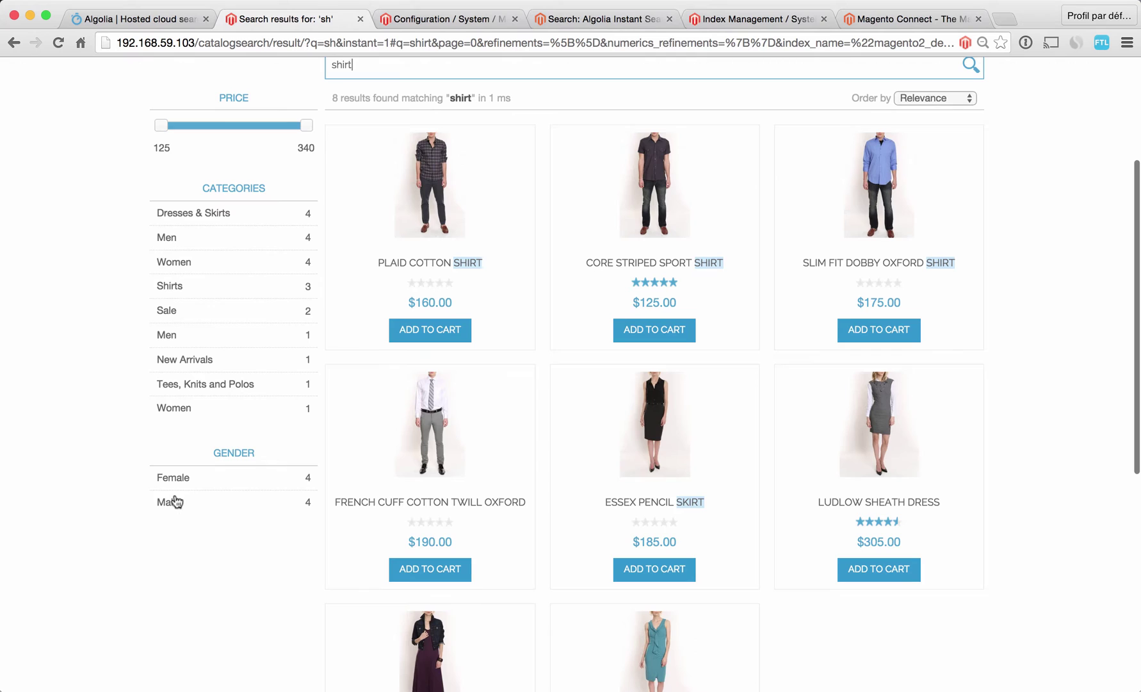
pyautogui.click(170, 502)
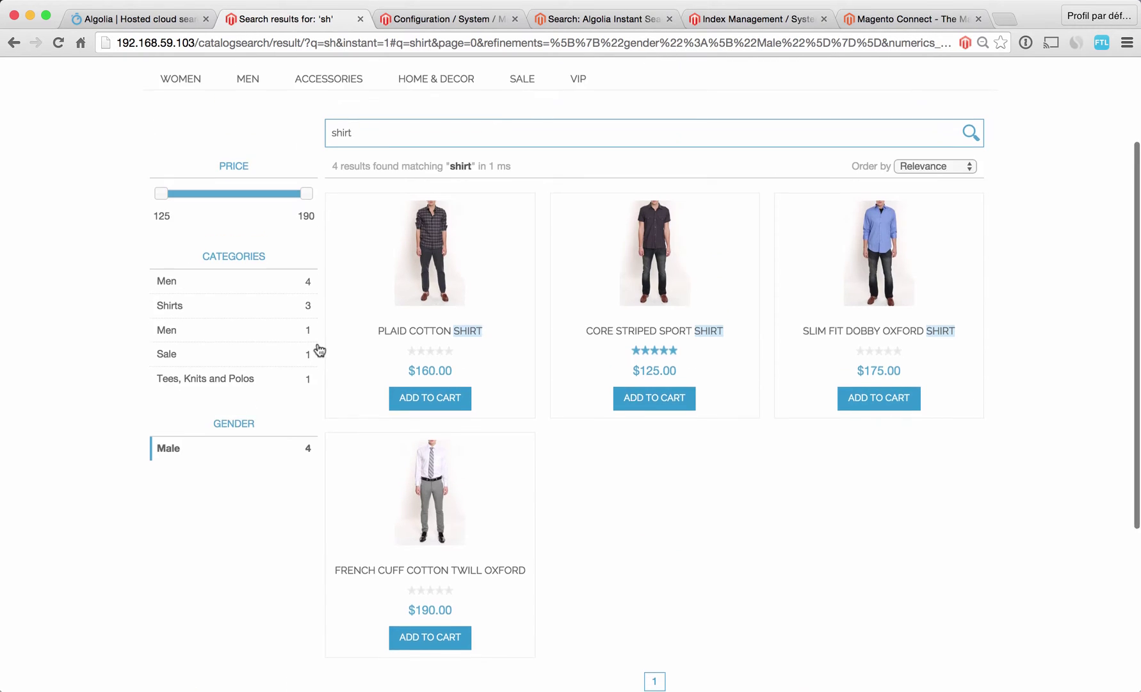
pyautogui.write('ox')
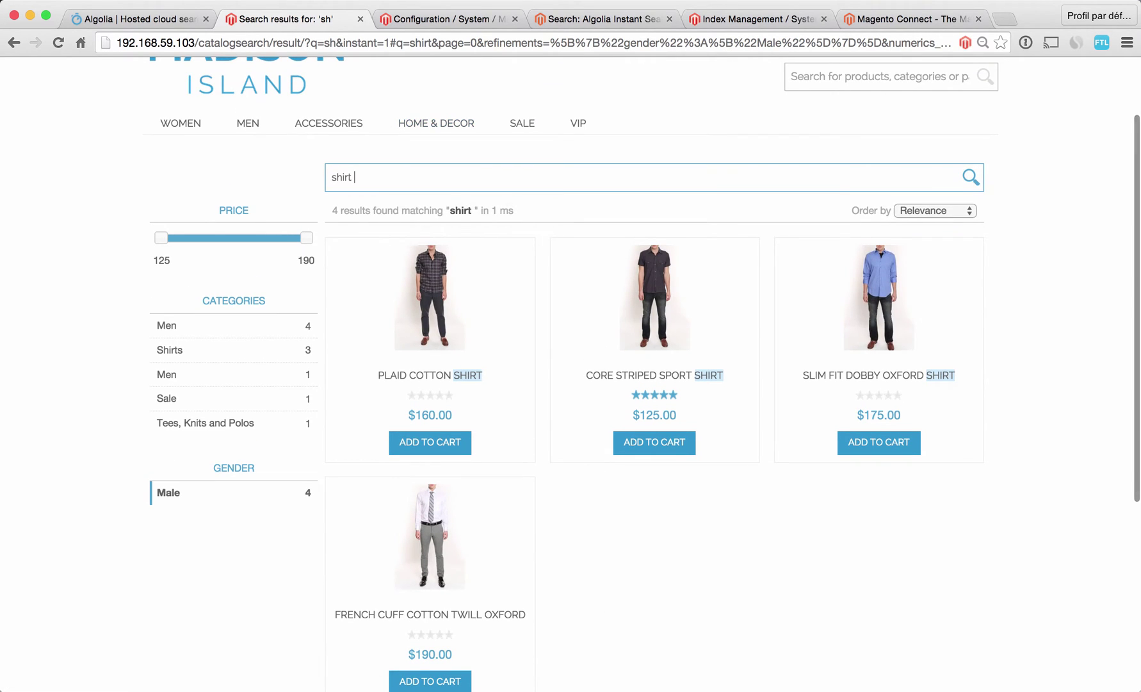
pyautogui.write('fo')
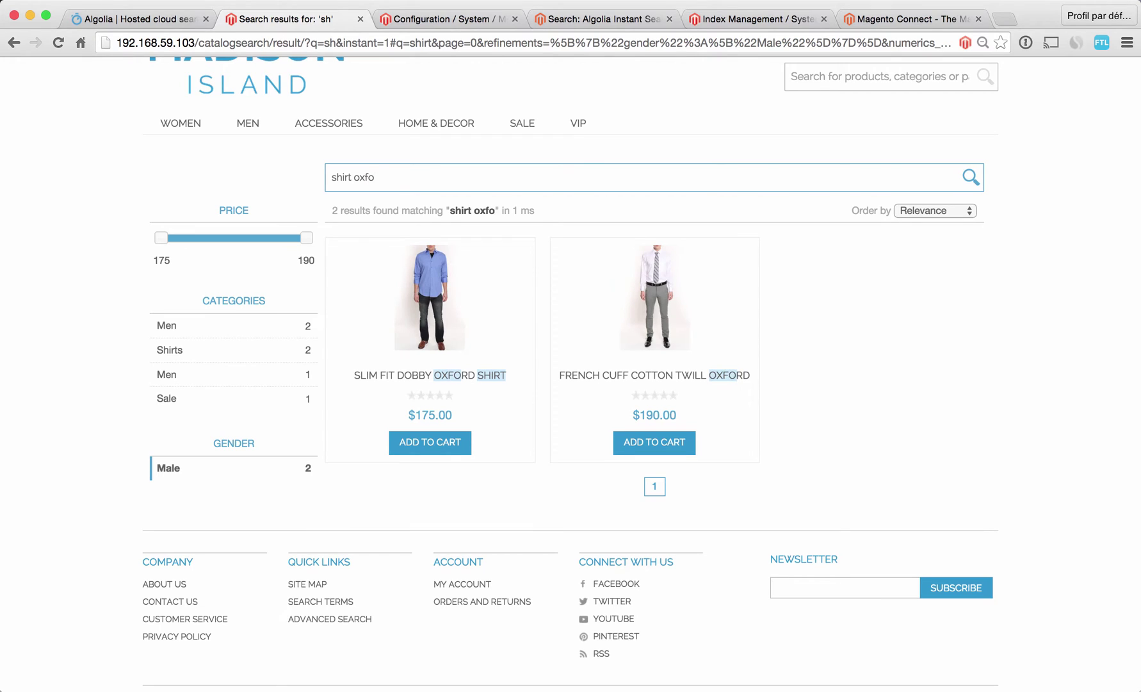
# - Clear the results query and remove the Male gender filter
pyautogui.press('BackSpace')
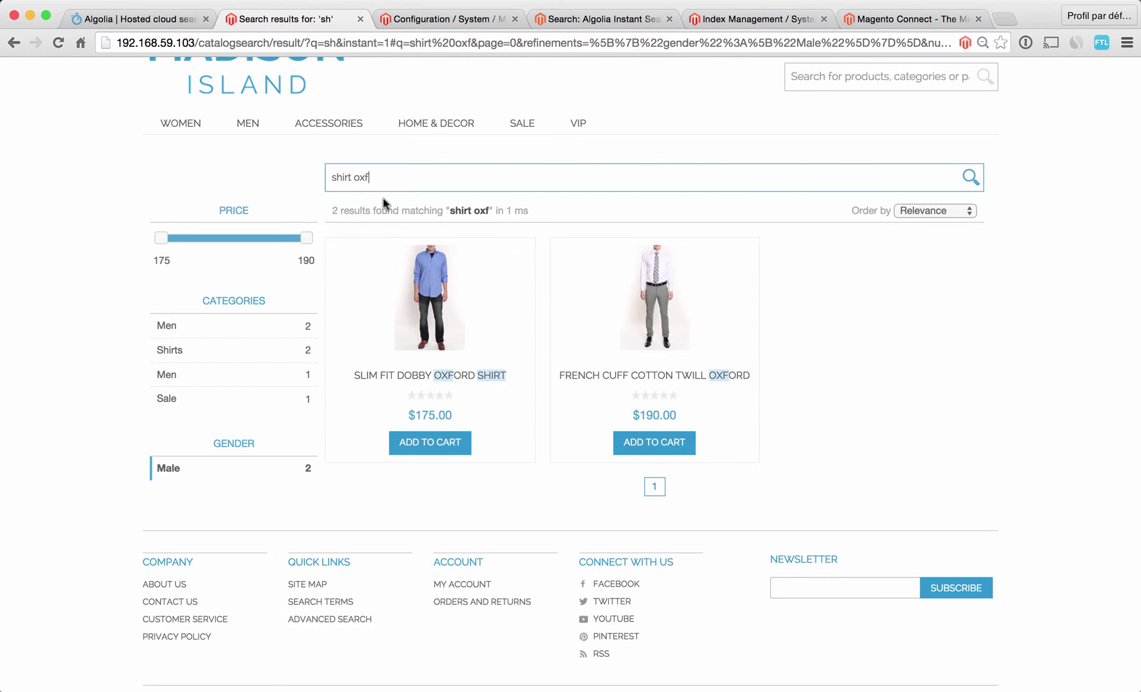
pyautogui.press('BackSpace')
pyautogui.press('BackSpace')
pyautogui.press('BackSpace')
pyautogui.press('BackSpace')
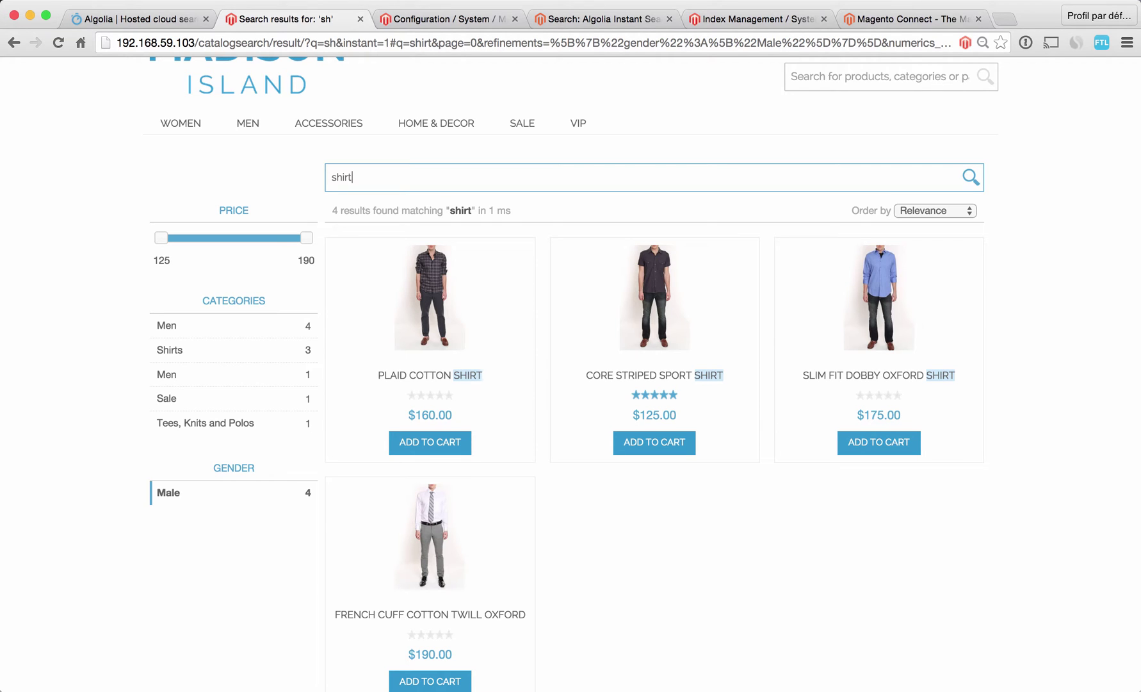
pyautogui.press('BackSpace')
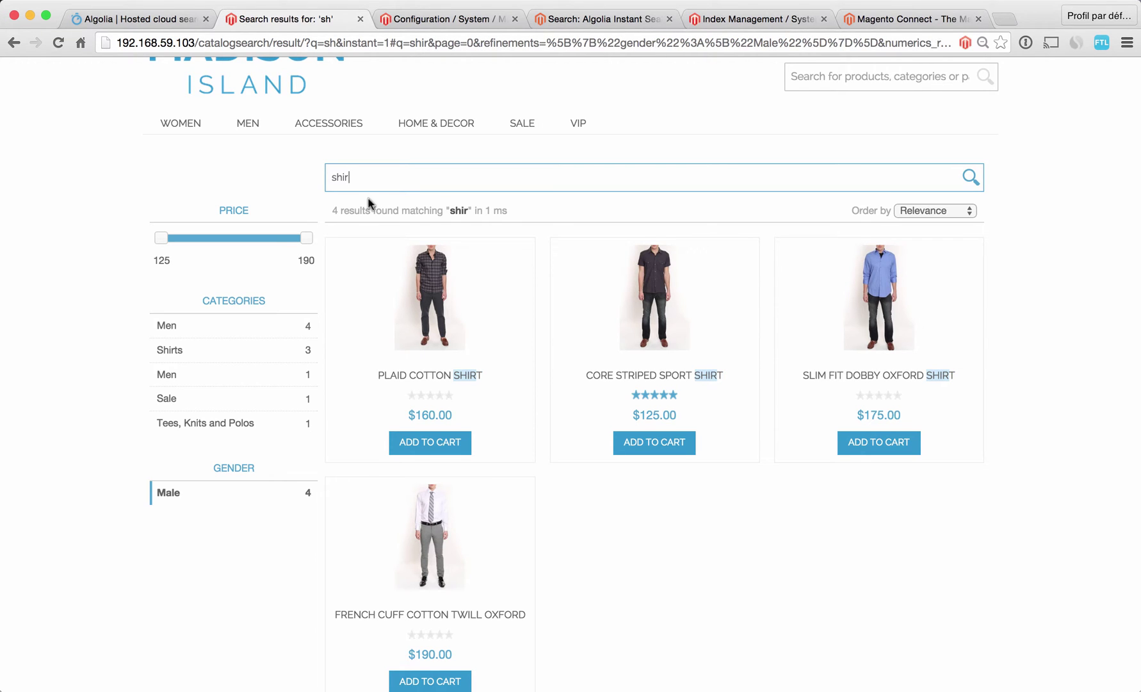
pyautogui.press('BackSpace')
pyautogui.press('BackSpace')
pyautogui.press('BackSpace')
pyautogui.press('BackSpace')
pyautogui.click(173, 619)
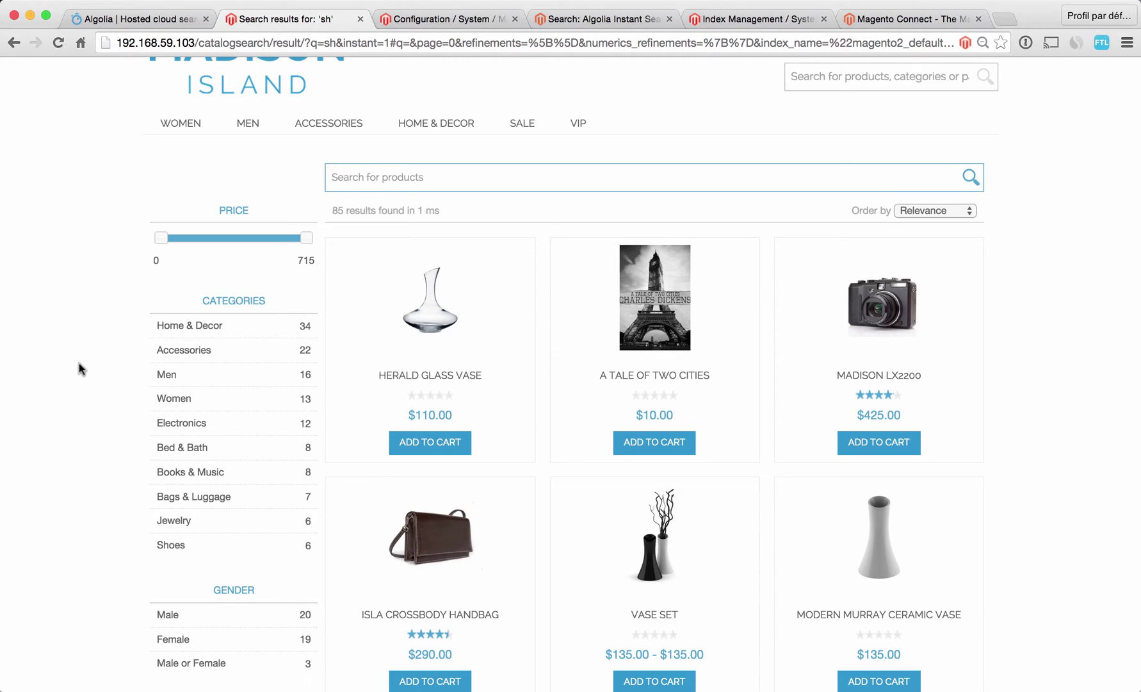
# - Filter the products to Home & Decor with a maximum price of 306 and search for "pillow"
pyautogui.click(203, 328)
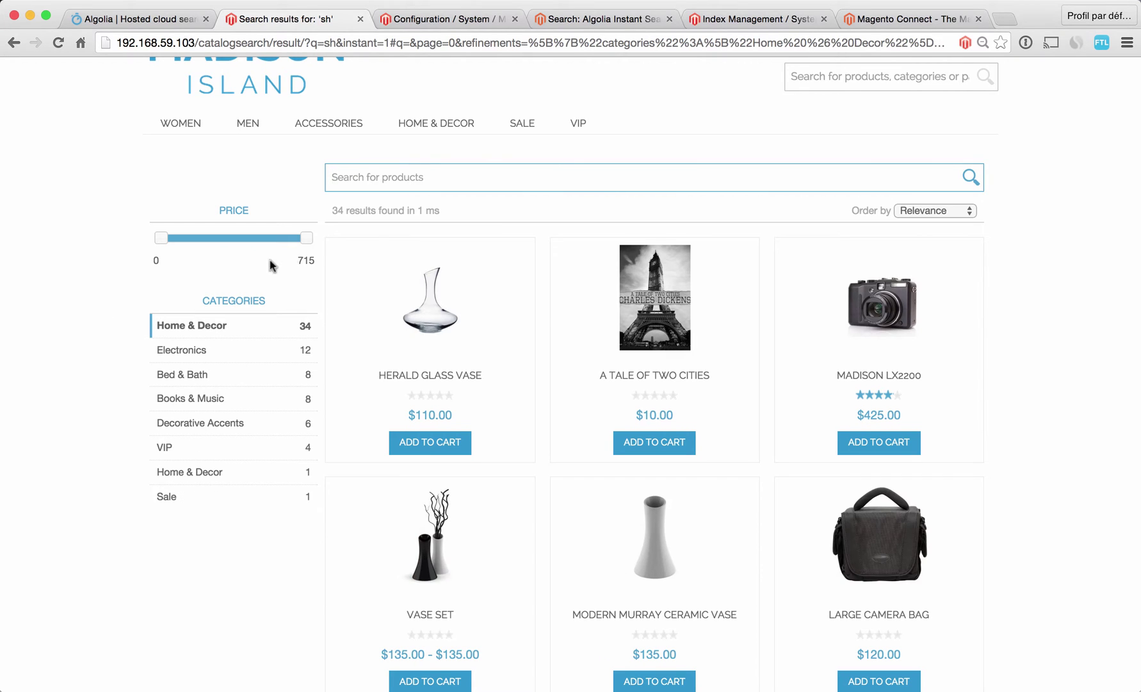
pyautogui.moveTo(307, 242); pyautogui.dragTo(227, 245)
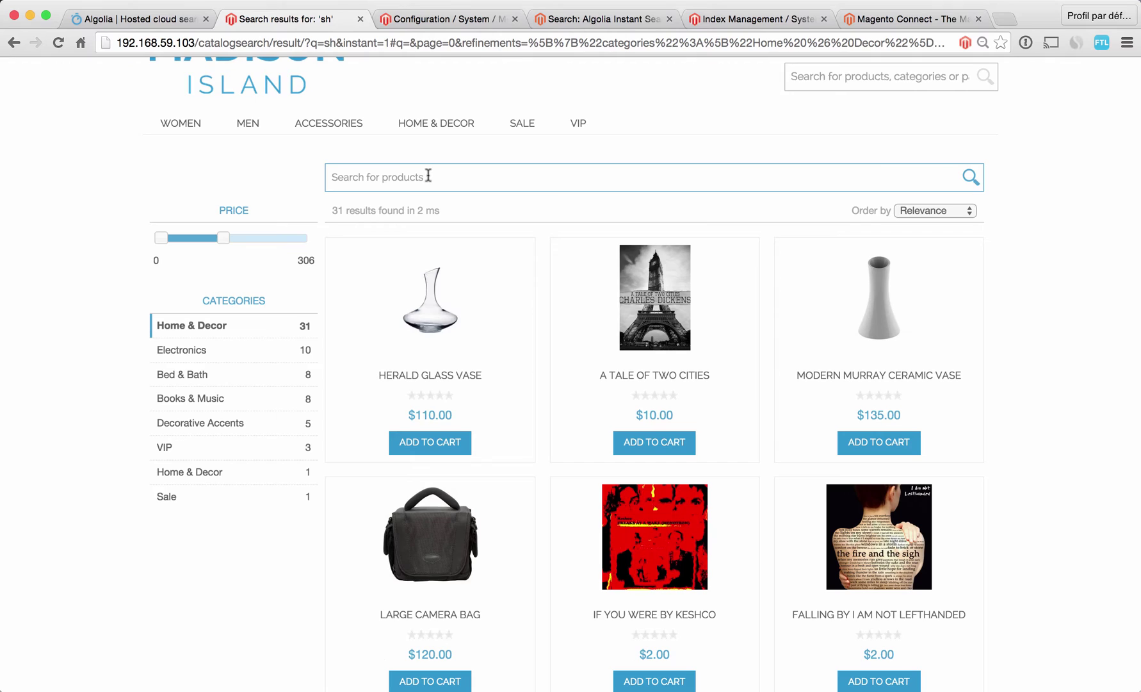
pyautogui.write('pillow')
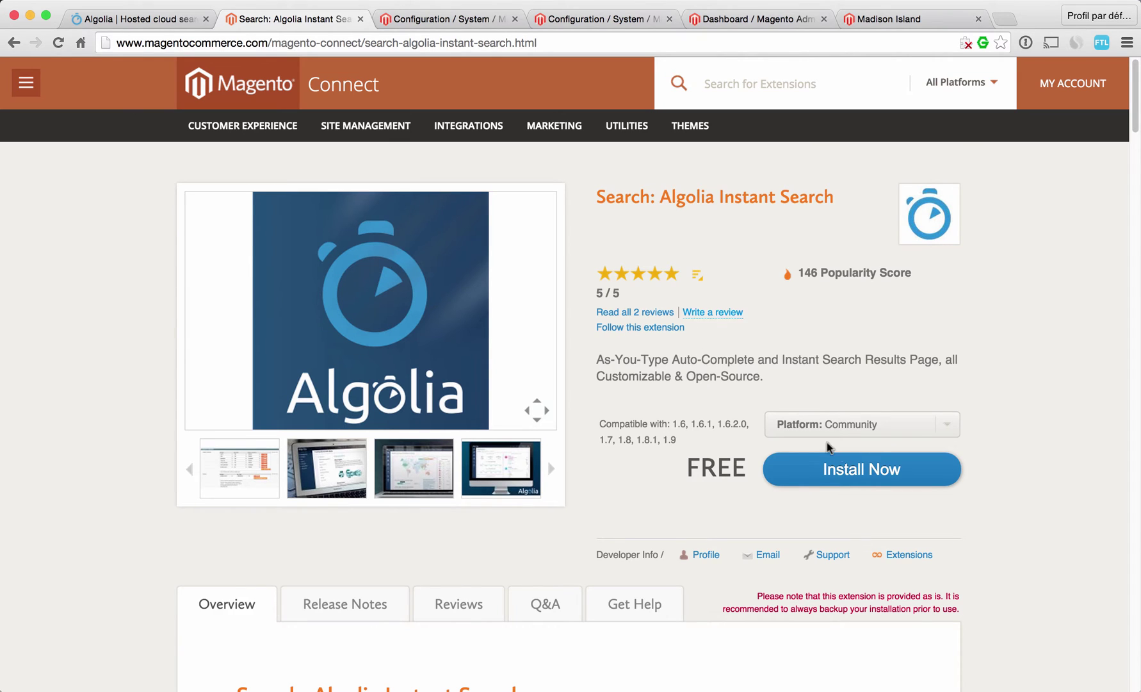
# - Accept the license agreement for the Algolia Instant Search extension and get its Magento Connect 2.0 extension key
pyautogui.click(826, 468)
pyautogui.click(793, 512)
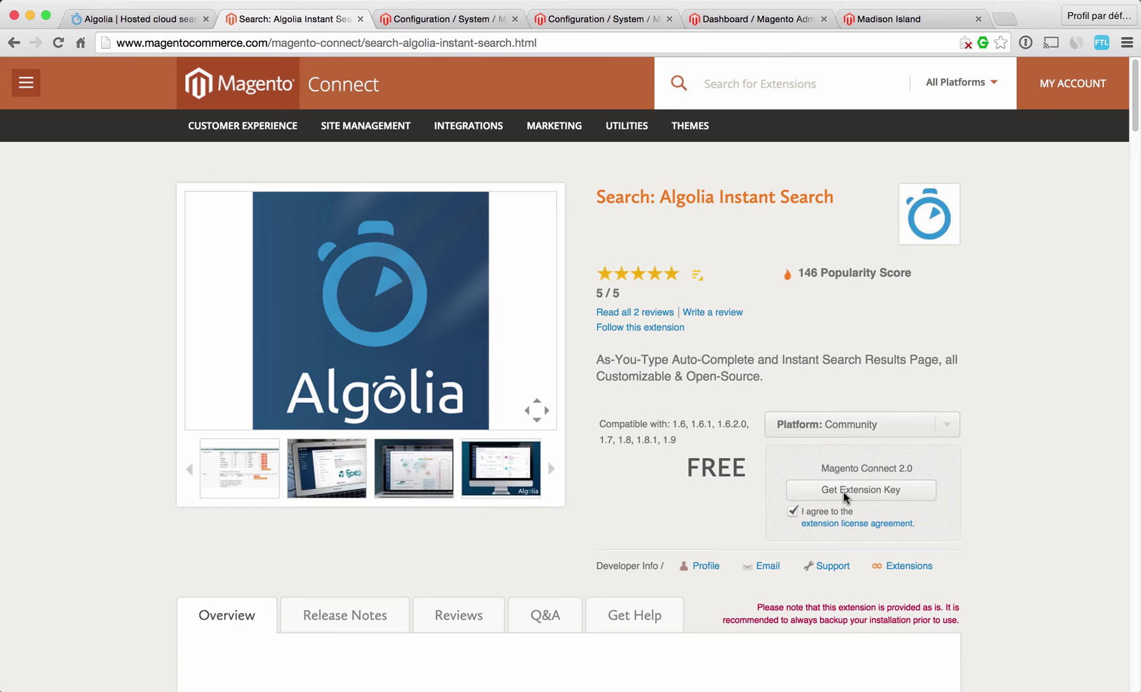
pyautogui.click(847, 491)
pyautogui.click(859, 491)
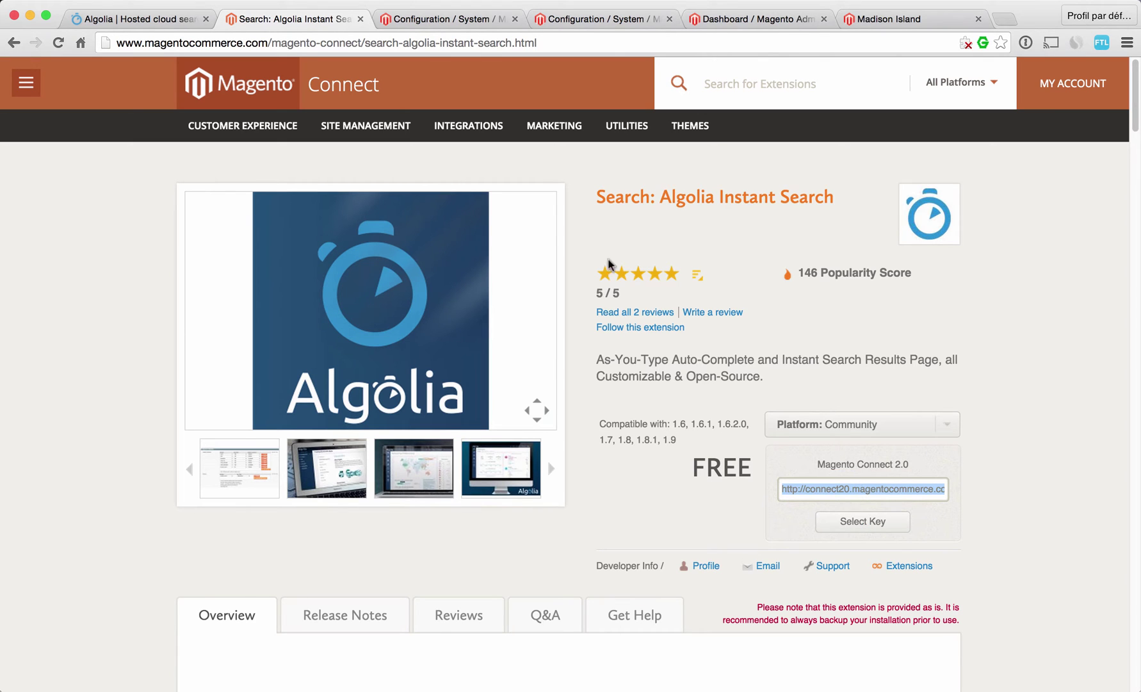
# - Open the Magento Connect Manager from the Magento admin and paste the Algolia extension key as the extension to install
pyautogui.click(439, 20)
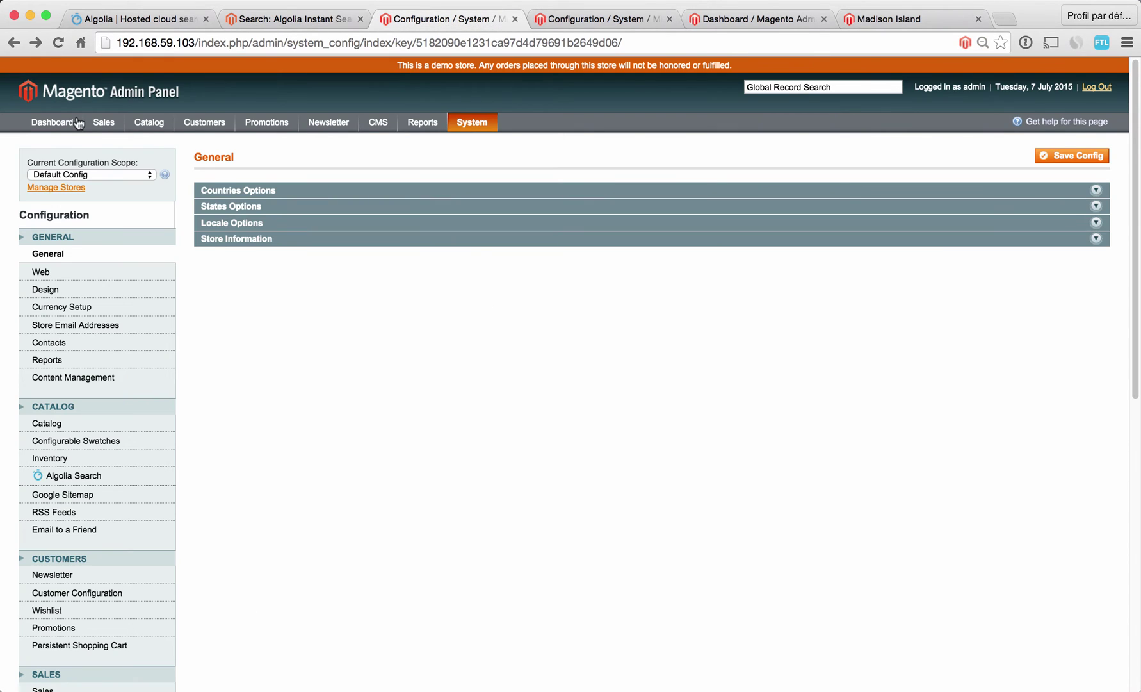
pyautogui.moveTo(478, 124)
pyautogui.moveTo(502, 306)
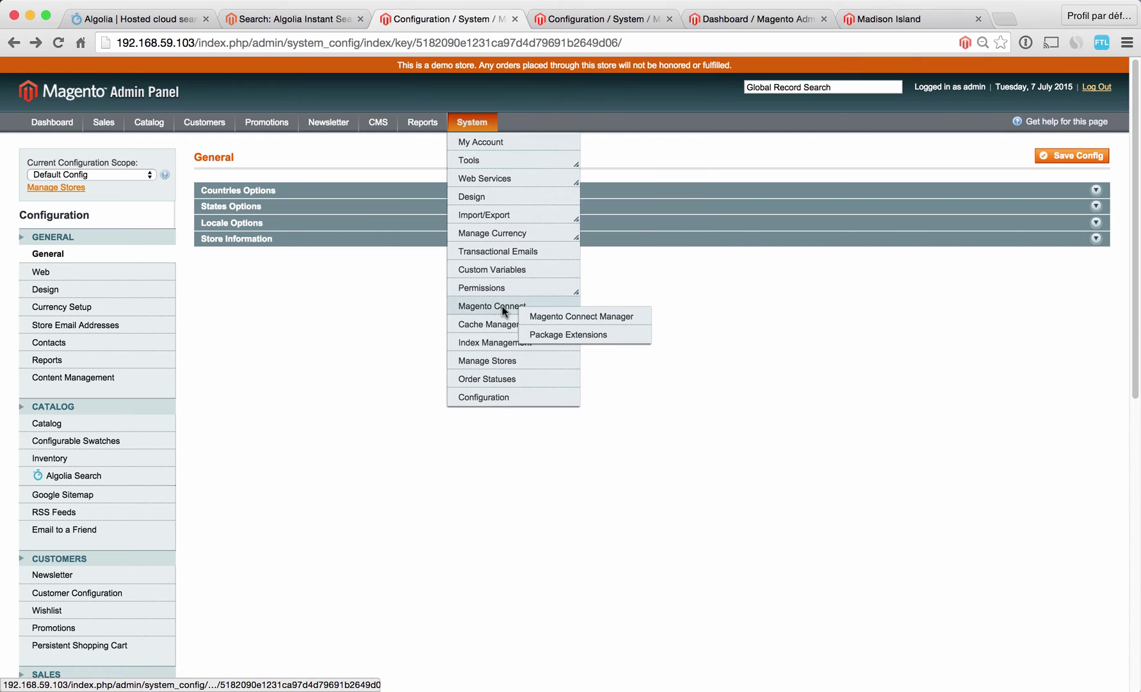
pyautogui.click(552, 317)
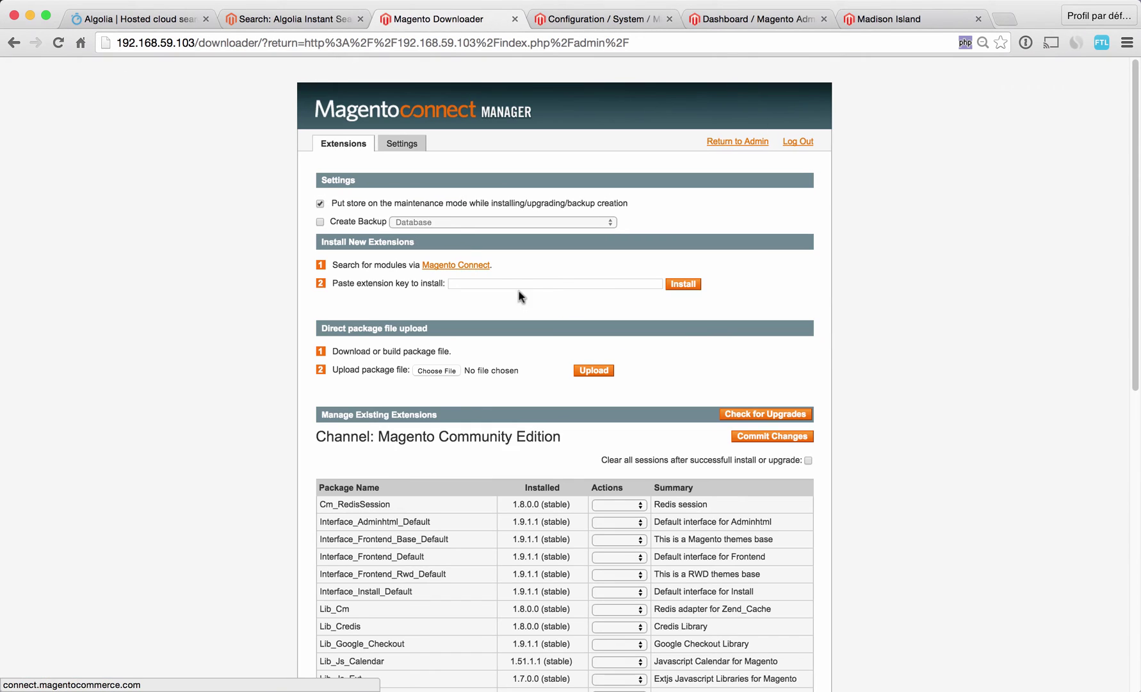
pyautogui.click(522, 283)
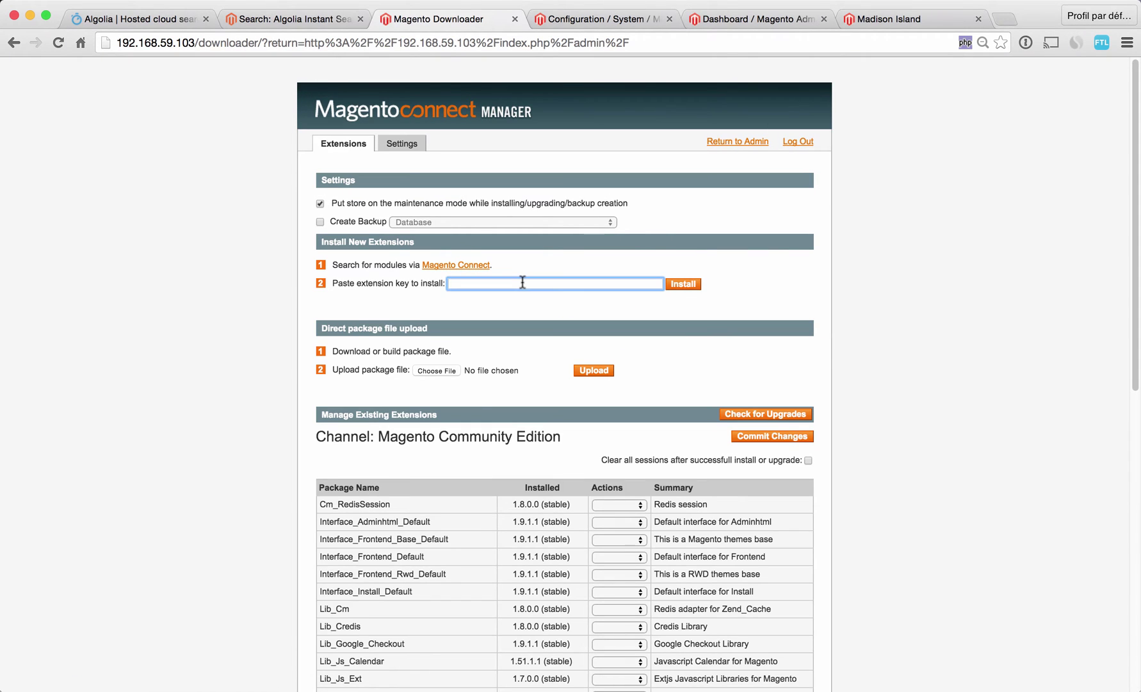
pyautogui.press('super+v')
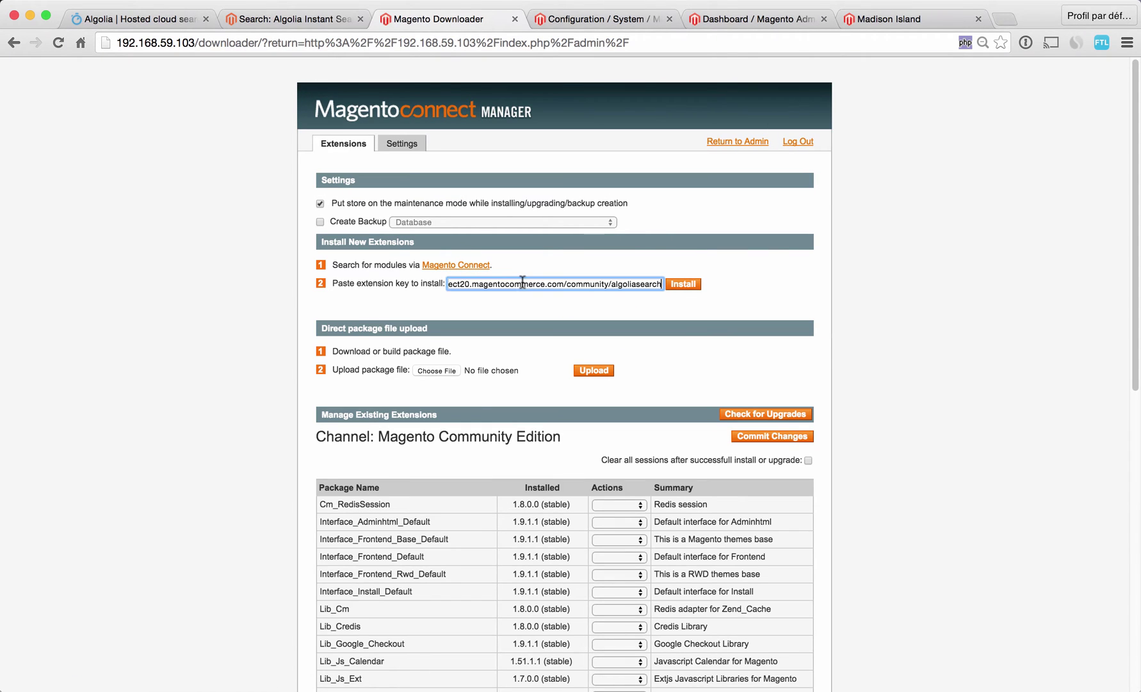
# - Return to the Magento system configuration and open the Algolia Search settings
pyautogui.click(13, 42)
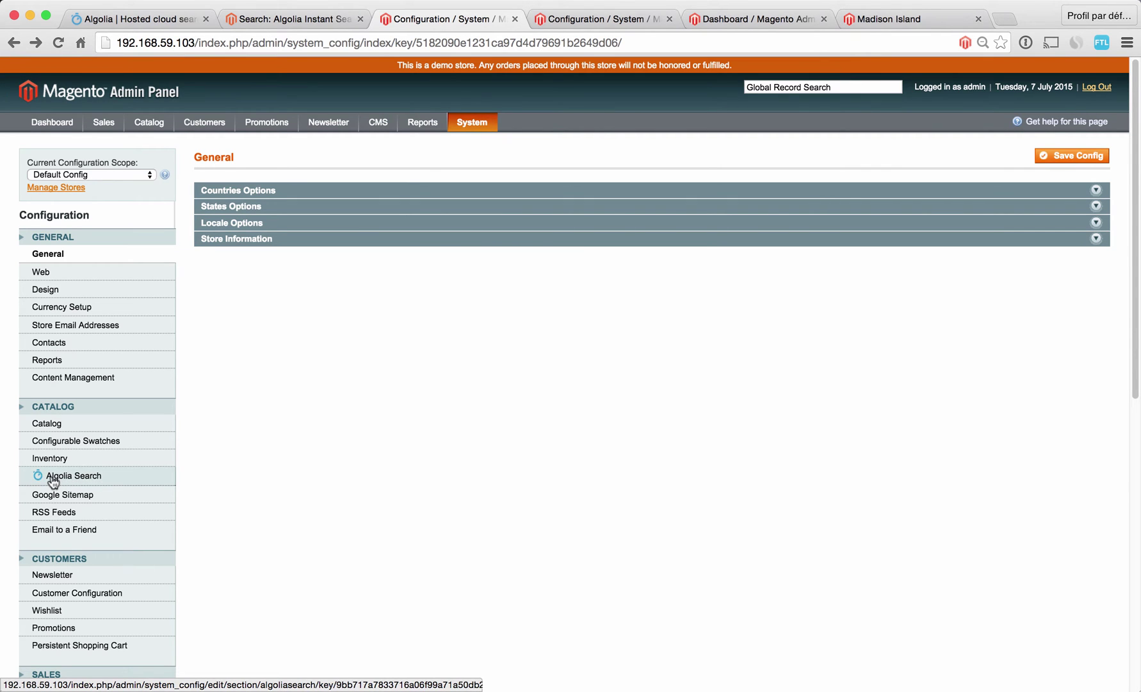
pyautogui.click(546, 19)
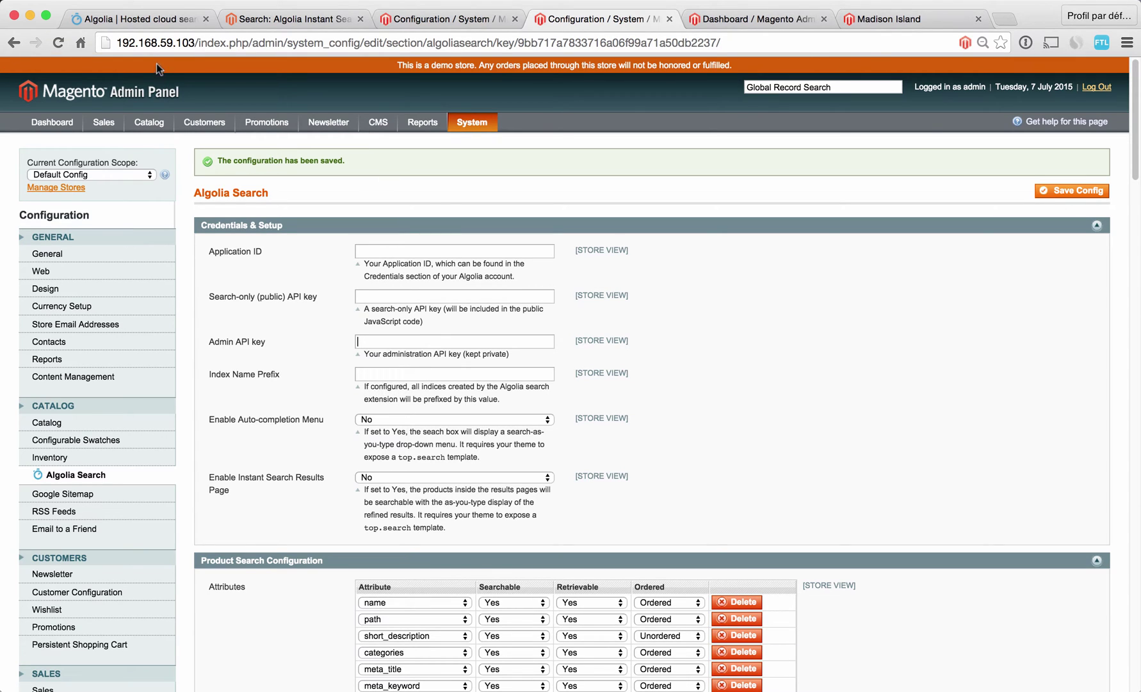
# - Switch to the Algolia website and continue with Europe (FR) as the main data center
pyautogui.click(135, 19)
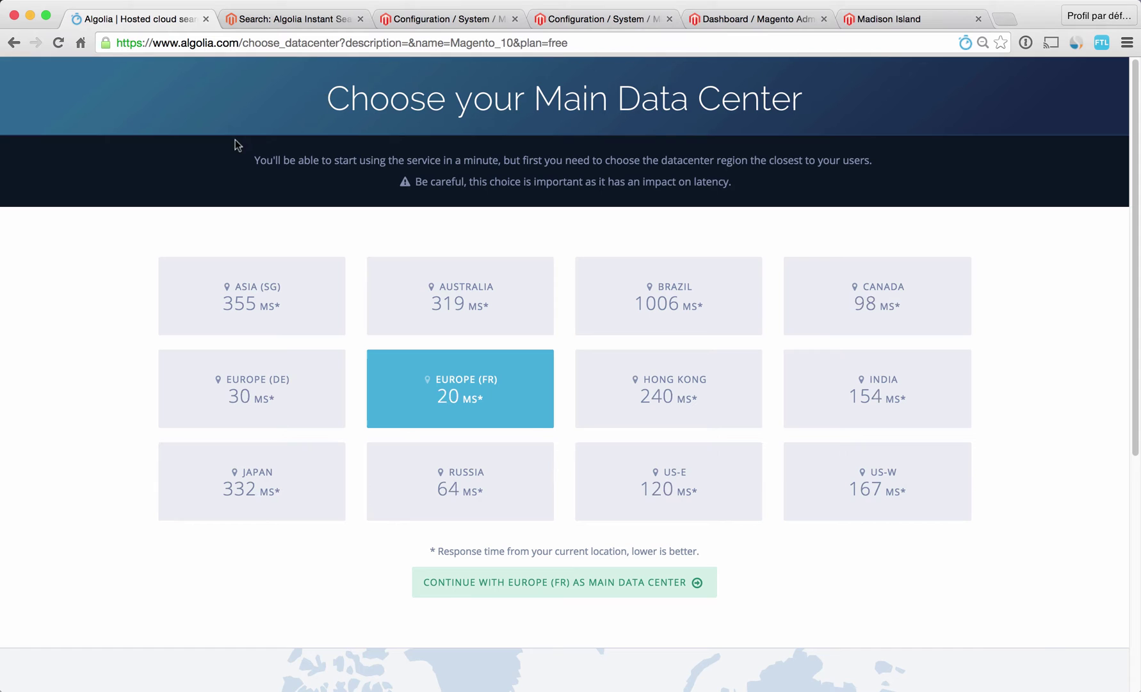
pyautogui.scroll(-5, 109, 281)
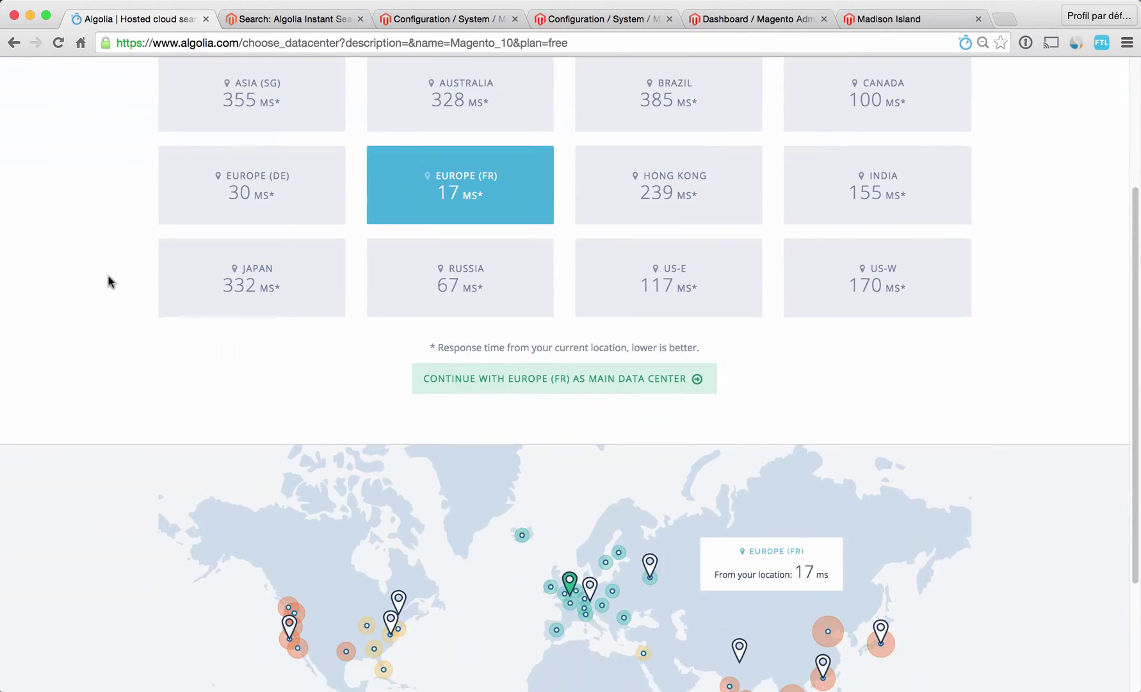
pyautogui.scroll(2, 109, 280)
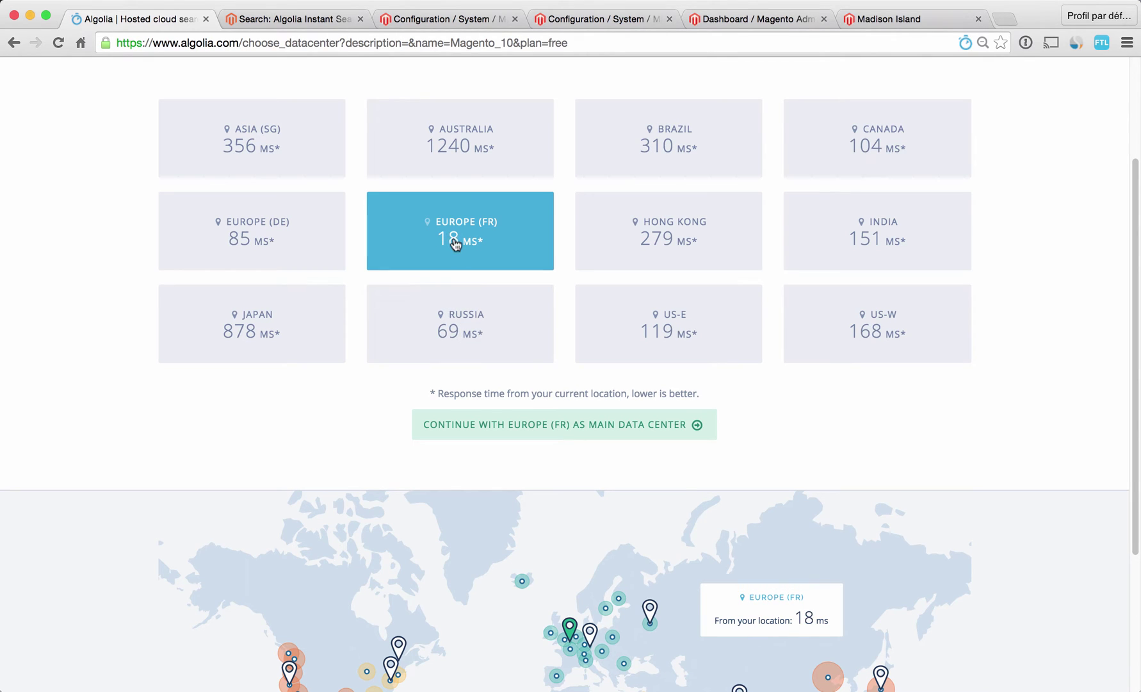
pyautogui.click(666, 425)
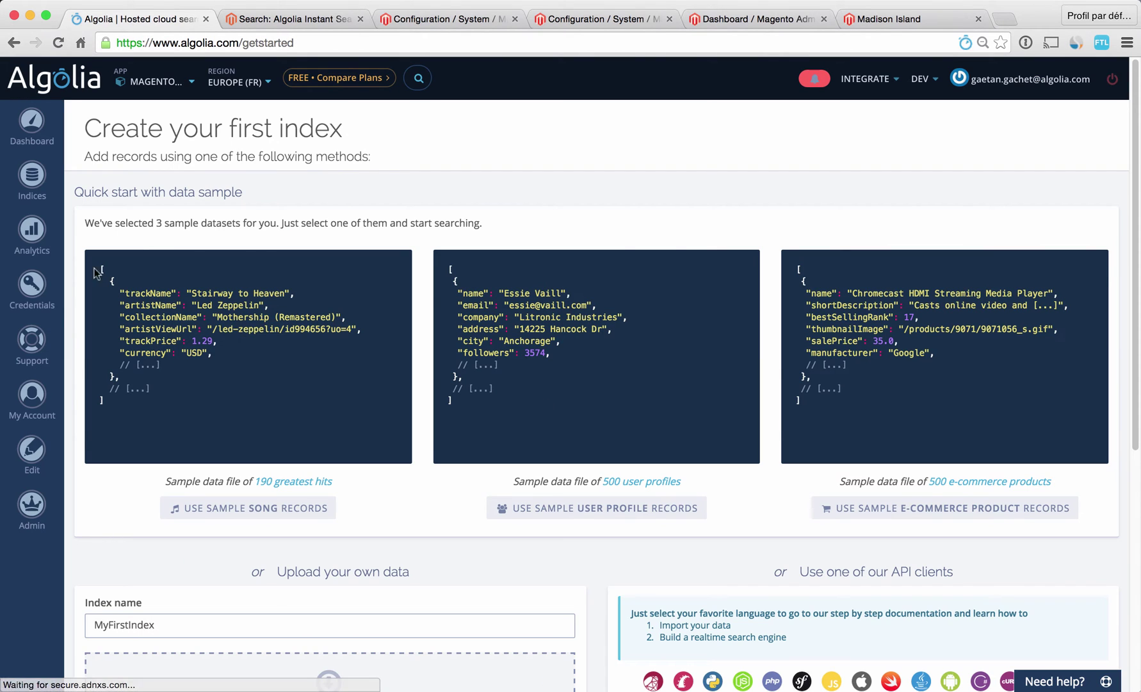
# - Copy the Application ID and the search-only API key from Algolia's credentials into the matching Magento Algolia Search fields
pyautogui.click(32, 288)
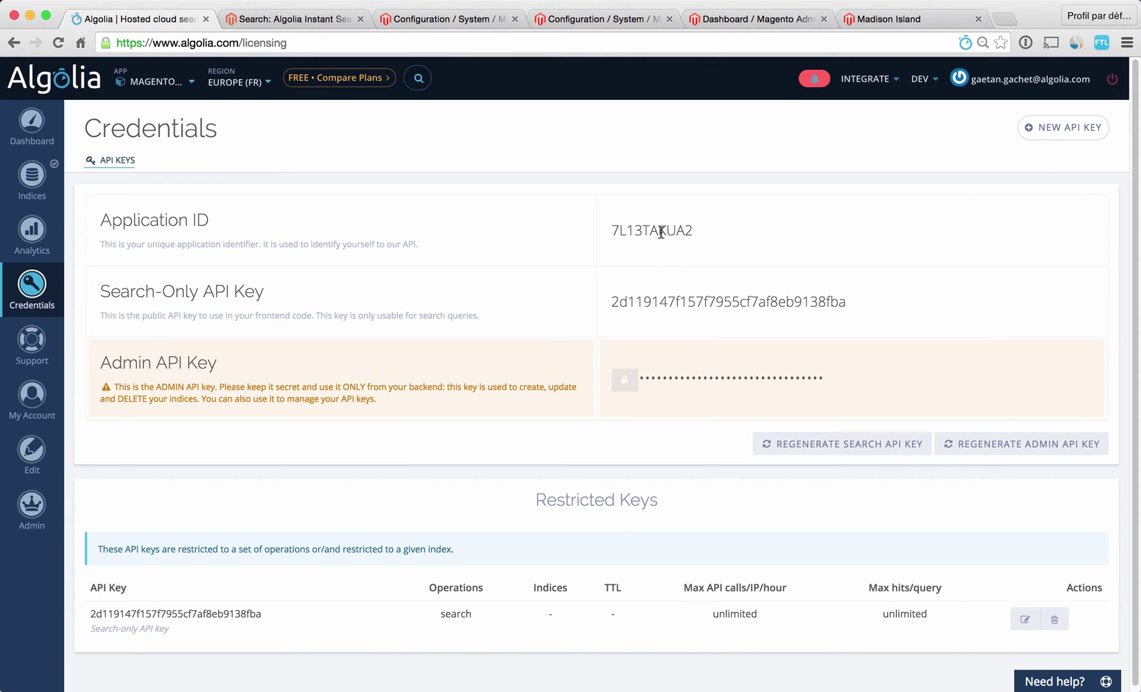
pyautogui.doubleClick(660, 230)
pyautogui.press('super+c')
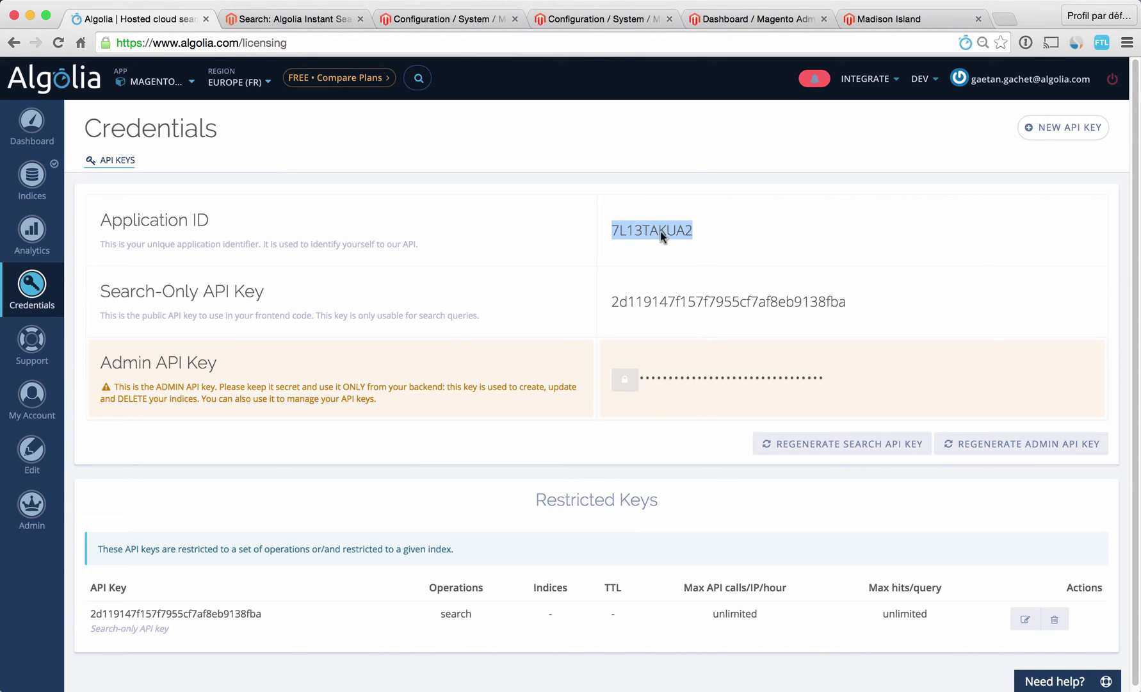
pyautogui.click(562, 23)
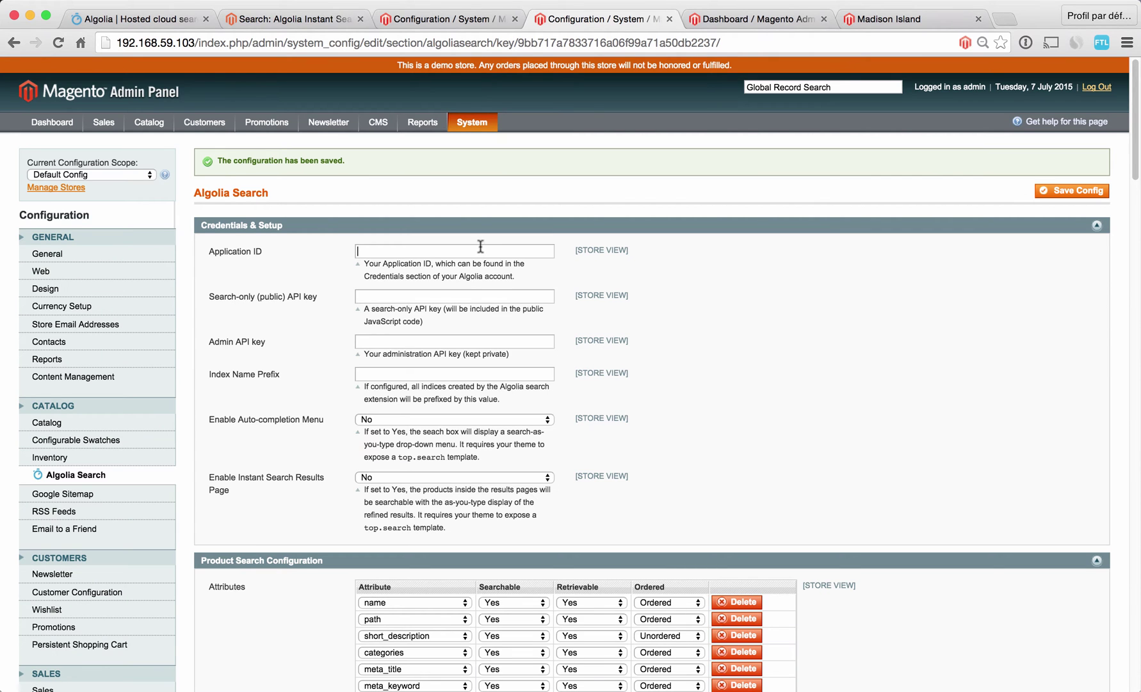
pyautogui.click(480, 249)
pyautogui.press('super+v')
pyautogui.click(166, 21)
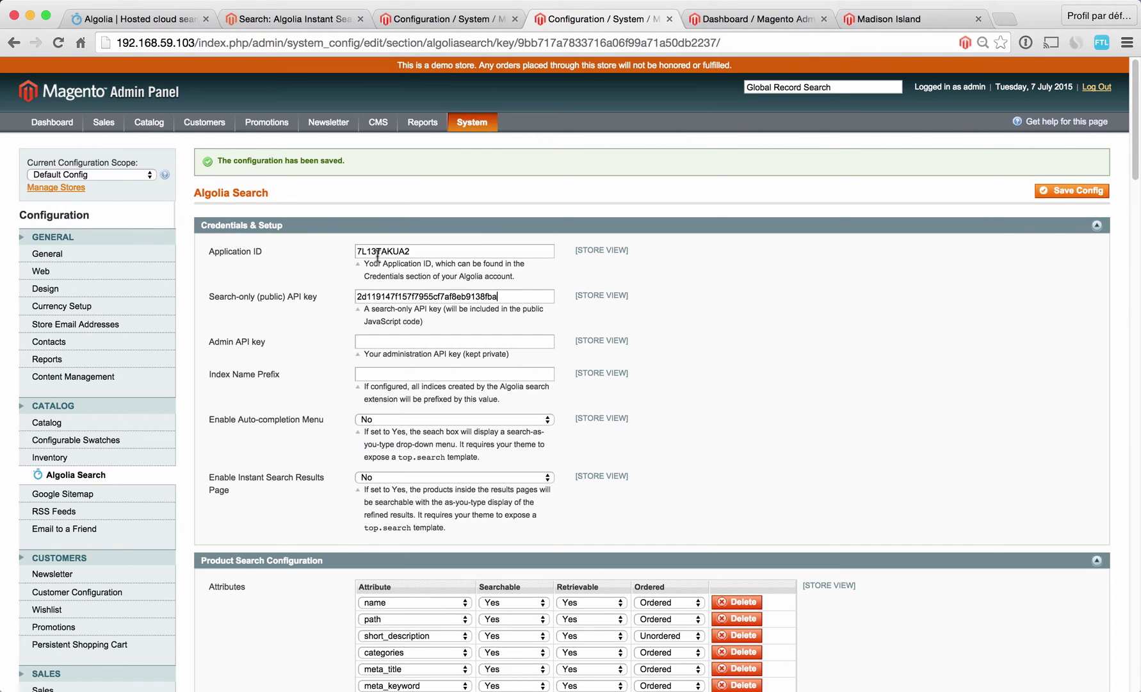
# - Reveal the Admin API key in Algolia's credentials and paste it into the Admin API key field in Magento
pyautogui.click(127, 21)
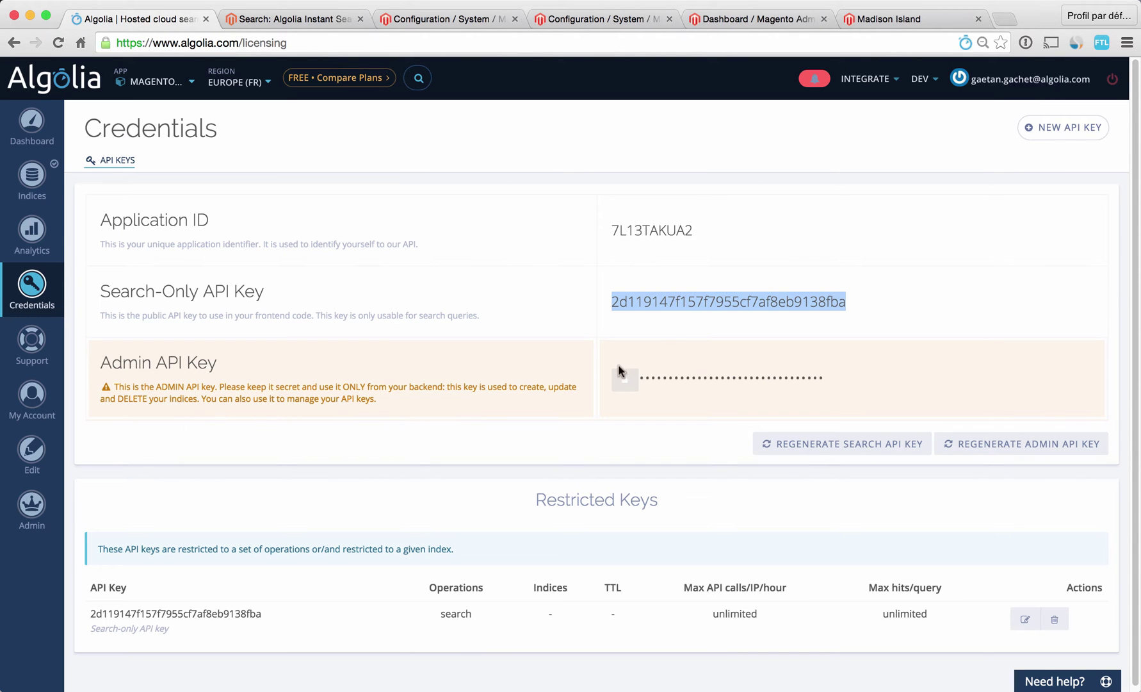
pyautogui.click(624, 378)
pyautogui.doubleClick(681, 378)
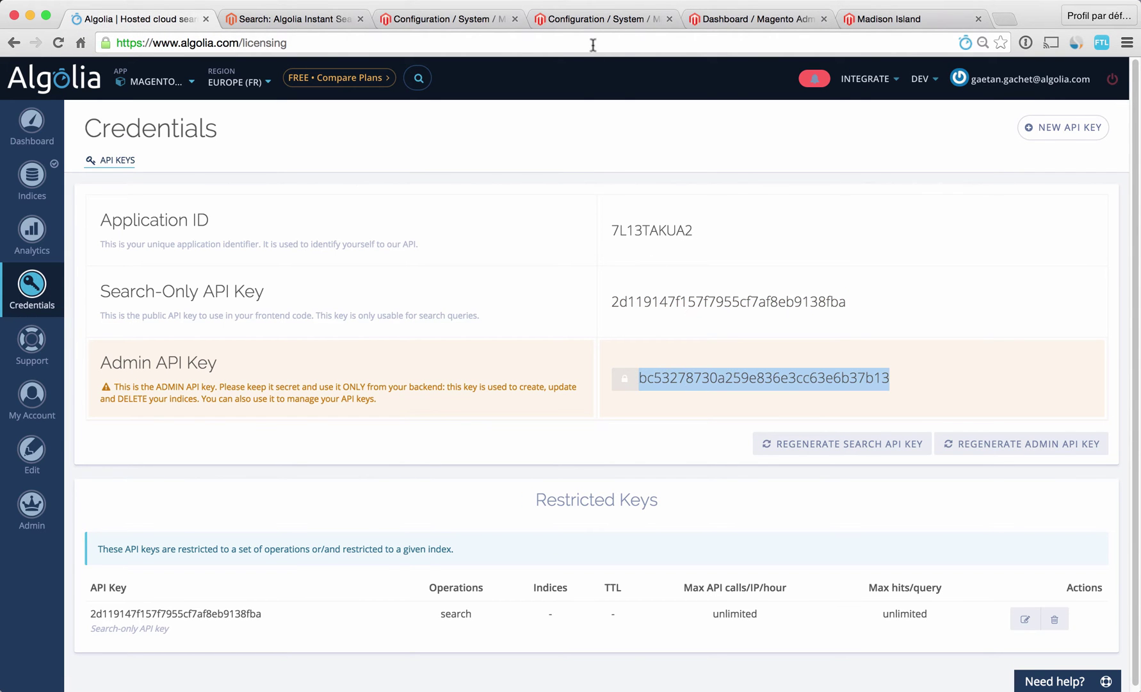
pyautogui.click(576, 19)
pyautogui.click(436, 342)
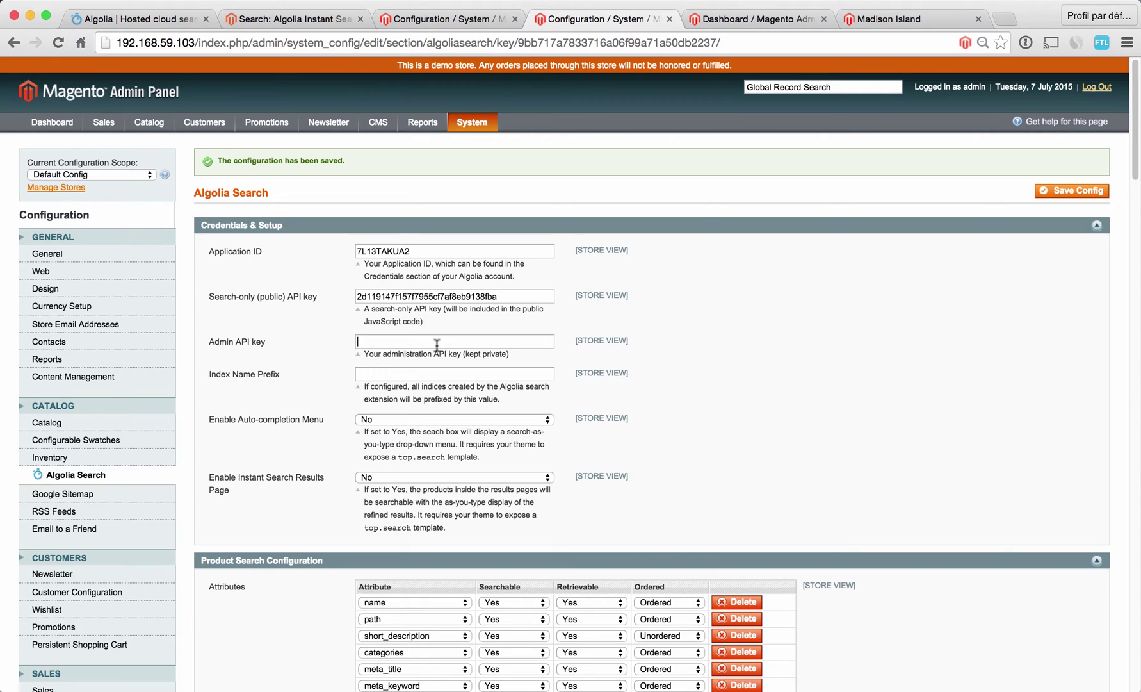
pyautogui.hotkey('ctrl', 'v')
pyautogui.click(393, 419)
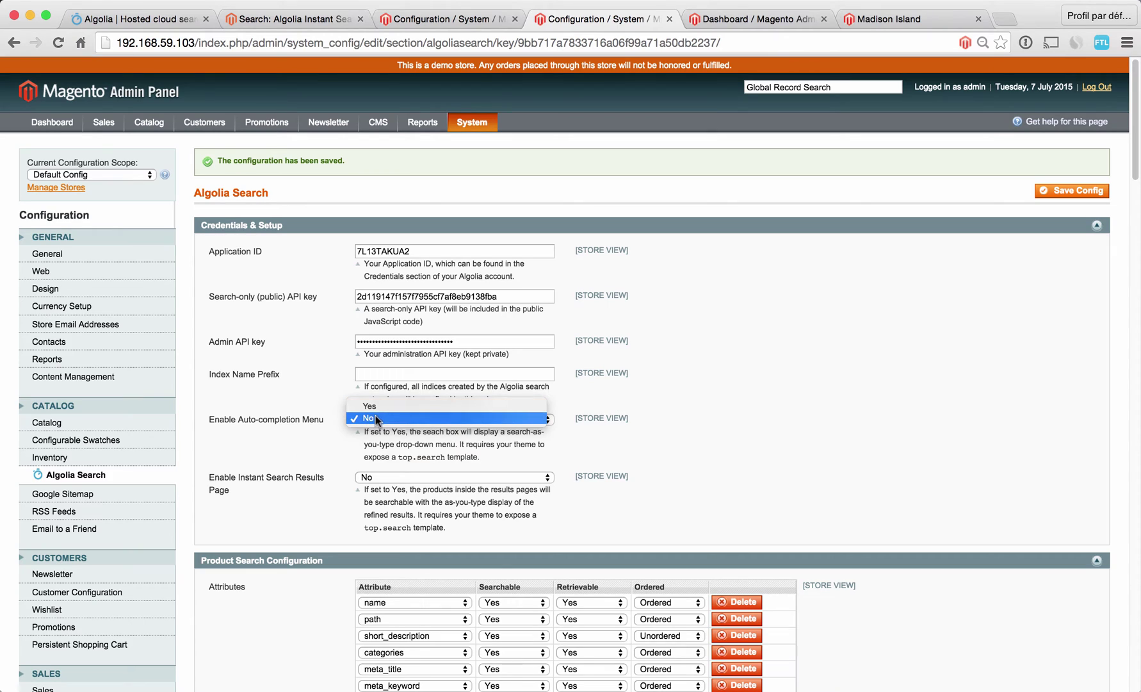
pyautogui.click(259, 418)
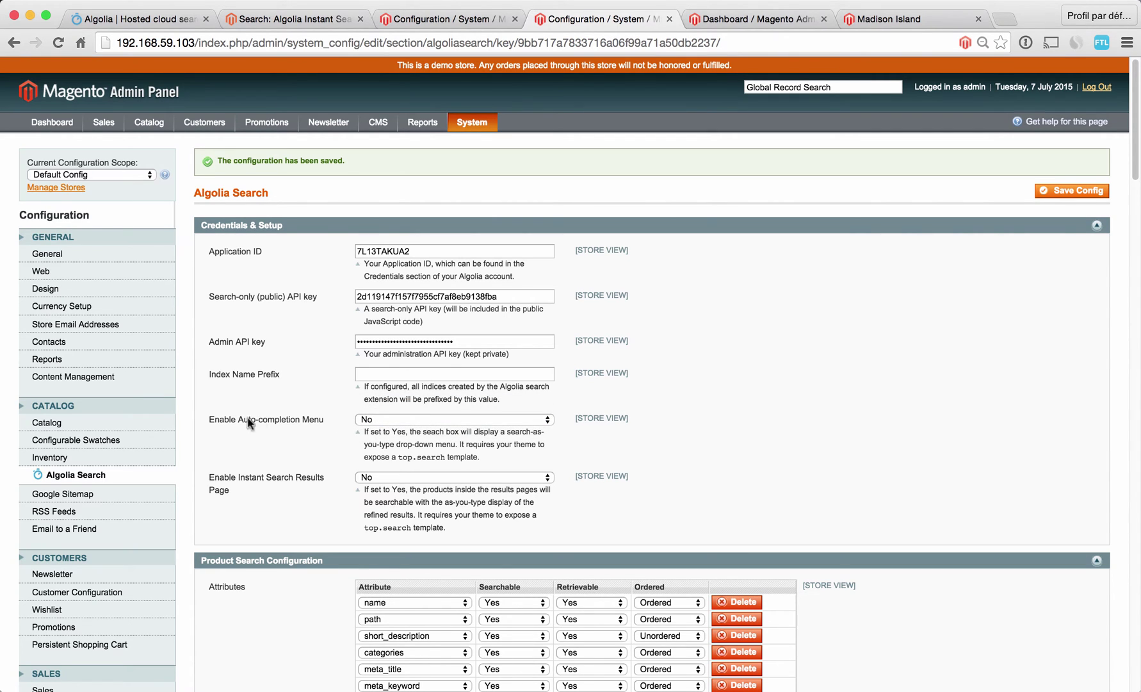
pyautogui.click(396, 477)
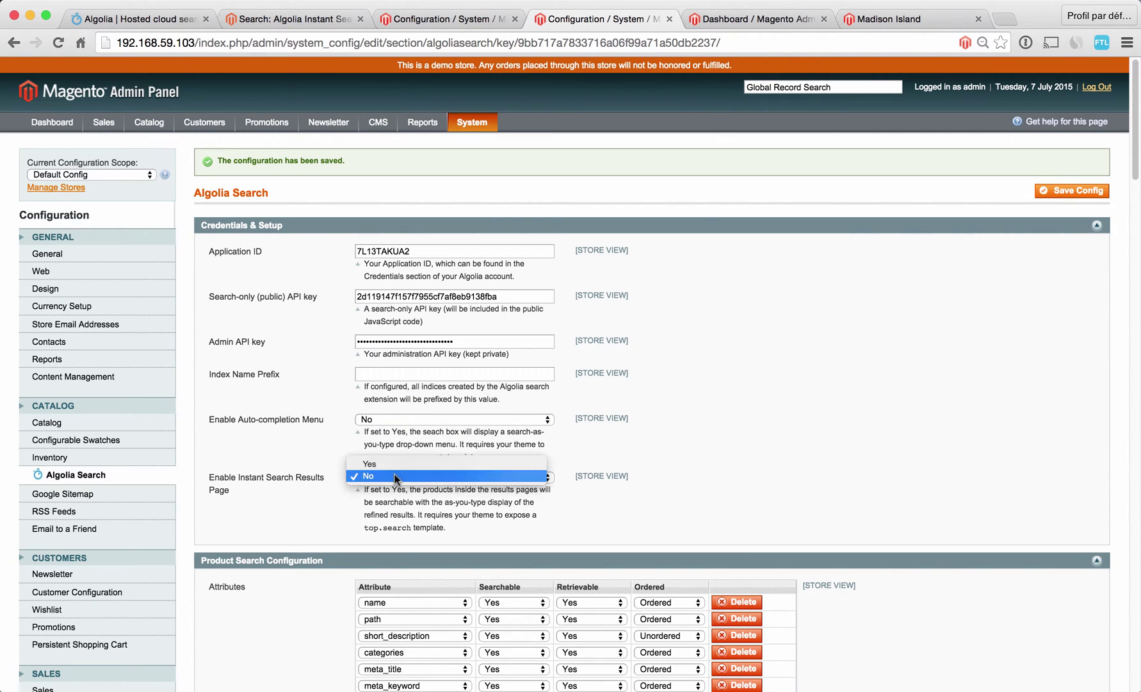
pyautogui.click(309, 478)
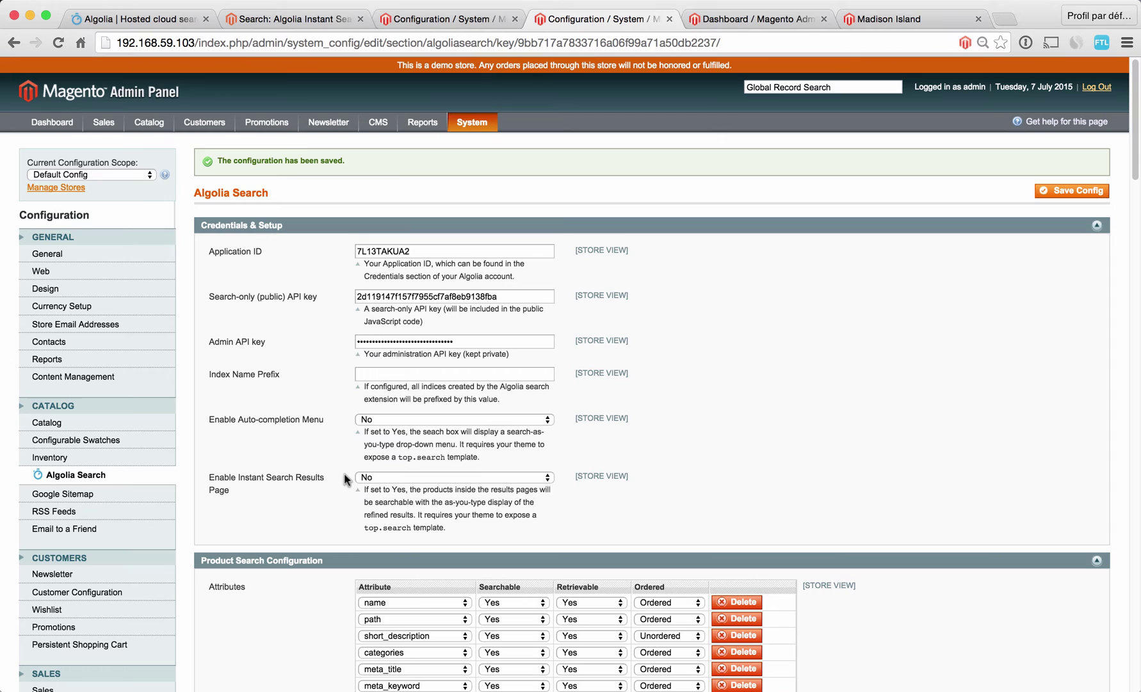
# - Set both Enable Auto-completion Menu and Enable Instant Search Results Page to Yes
pyautogui.click(393, 421)
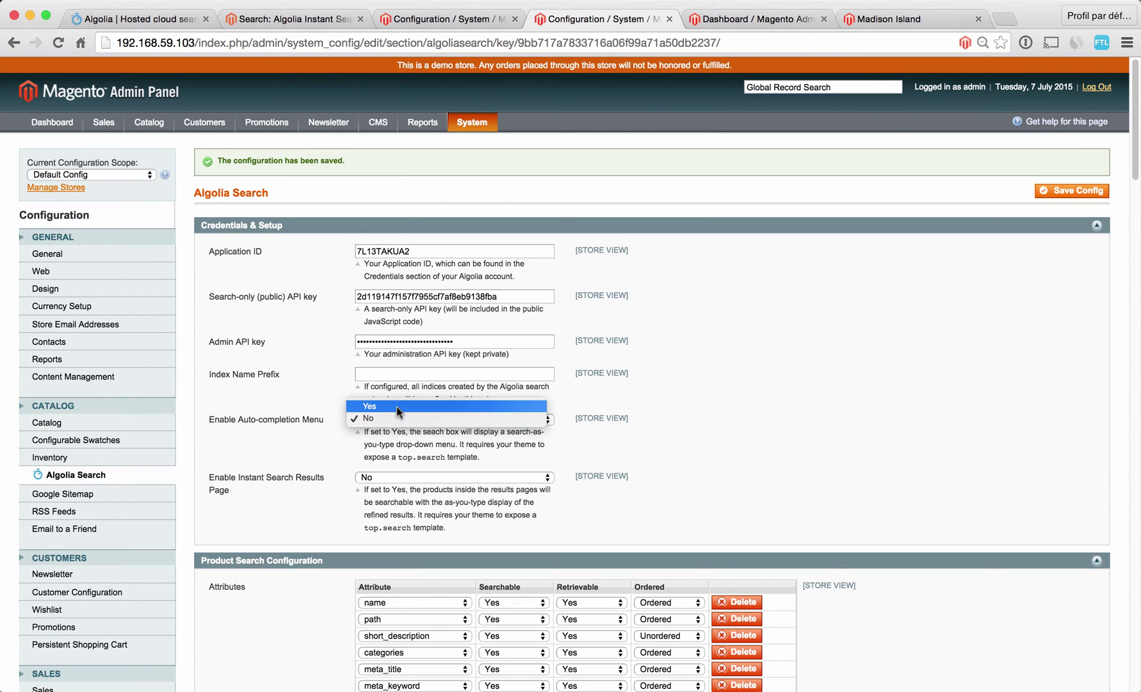
pyautogui.click(397, 406)
pyautogui.click(410, 479)
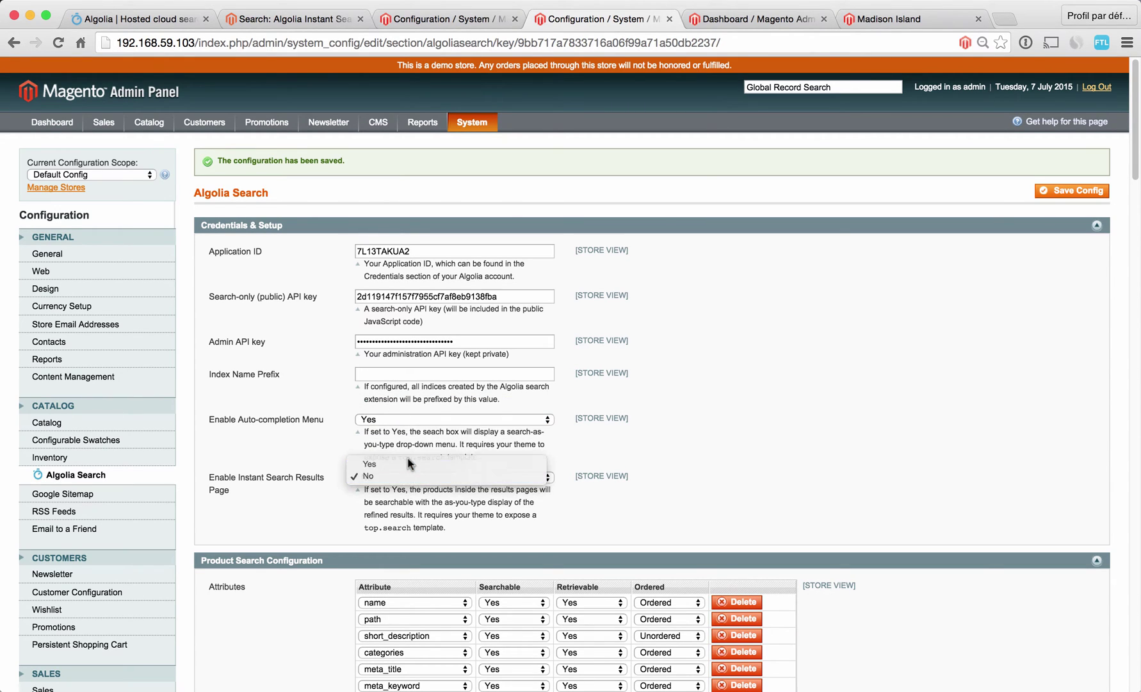
pyautogui.click(411, 463)
# - Set the Index Name Prefix to "magento" in the Algolia credentials and setup
pyautogui.click(383, 373)
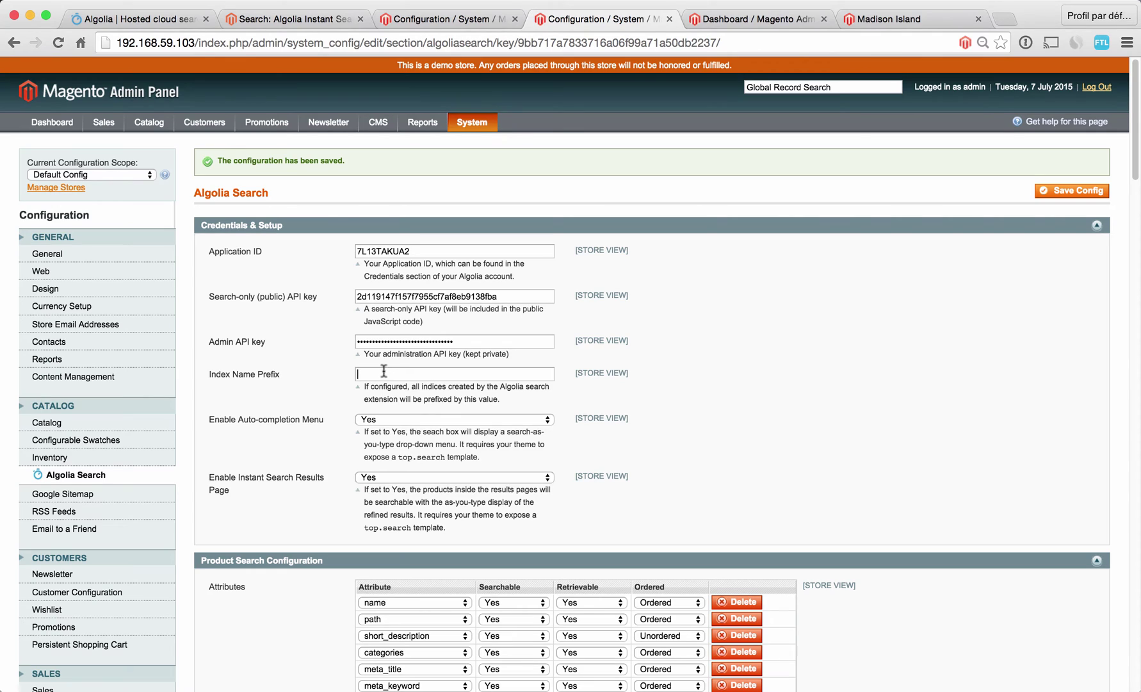
pyautogui.write('magento')
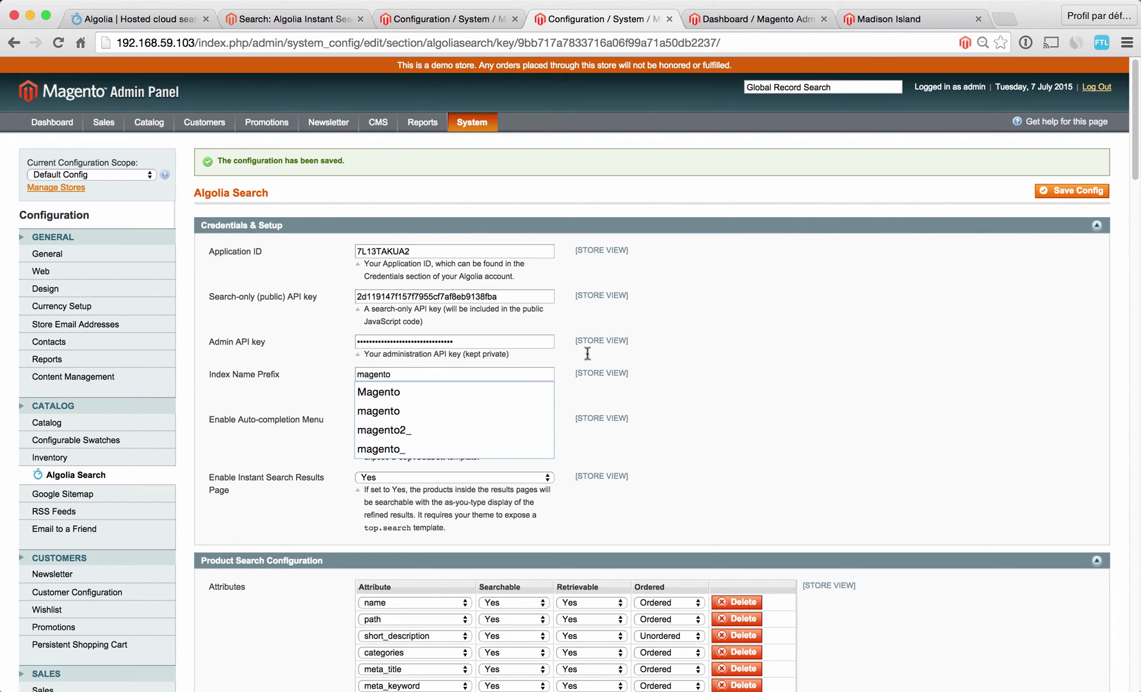
pyautogui.click(739, 345)
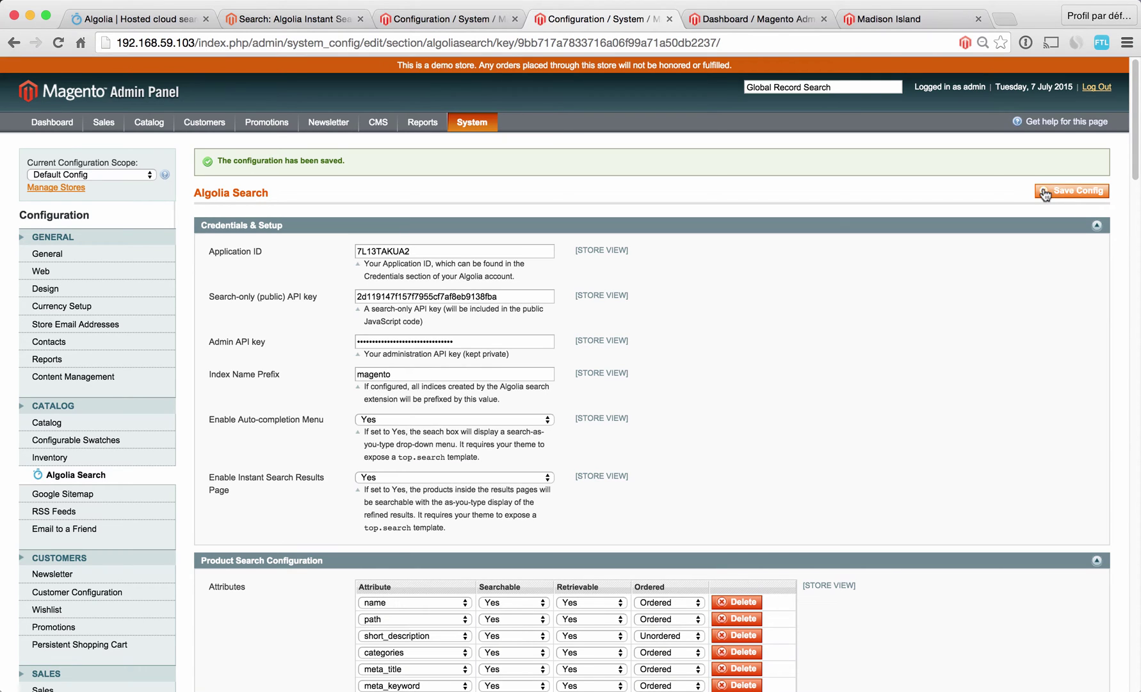
# - Open Index Management in the Magento admin to review the Algolia indexes
pyautogui.click(777, 20)
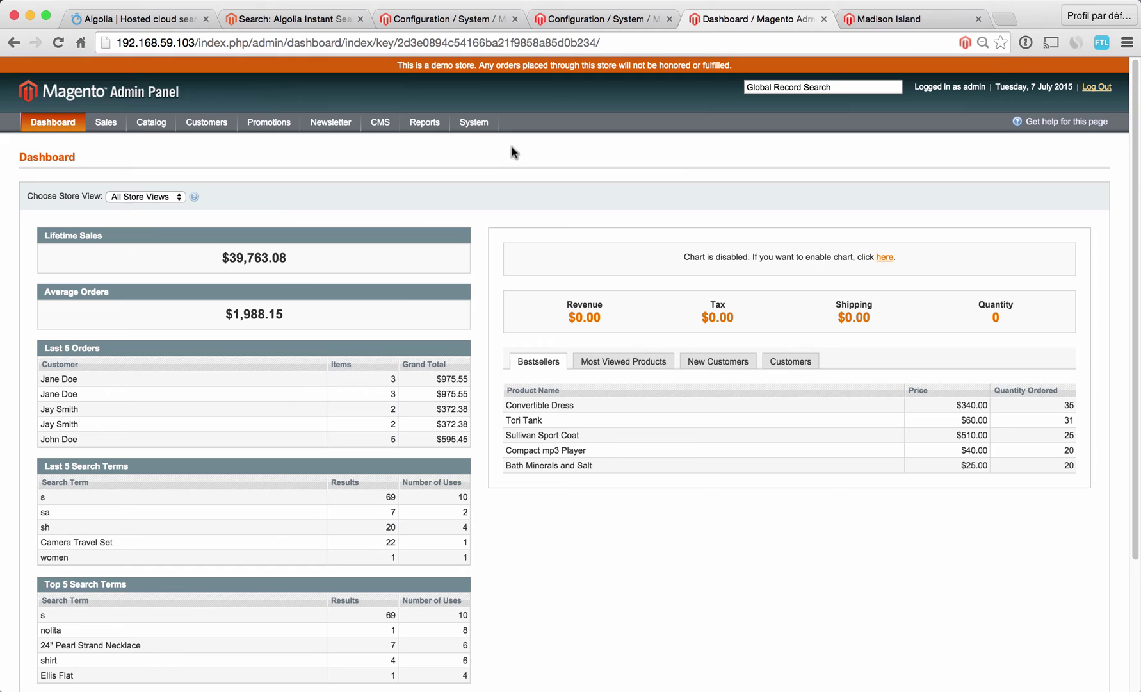
pyautogui.moveTo(472, 125)
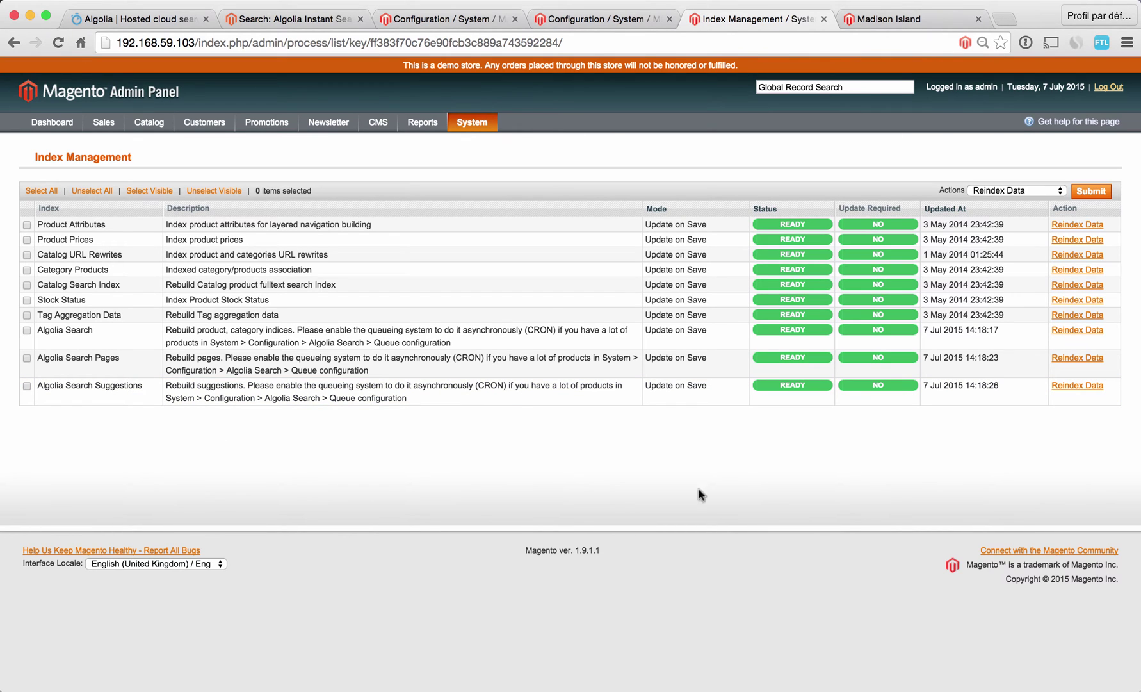
# - Search the Madison Island storefront for "s" and open the full results page
pyautogui.click(857, 15)
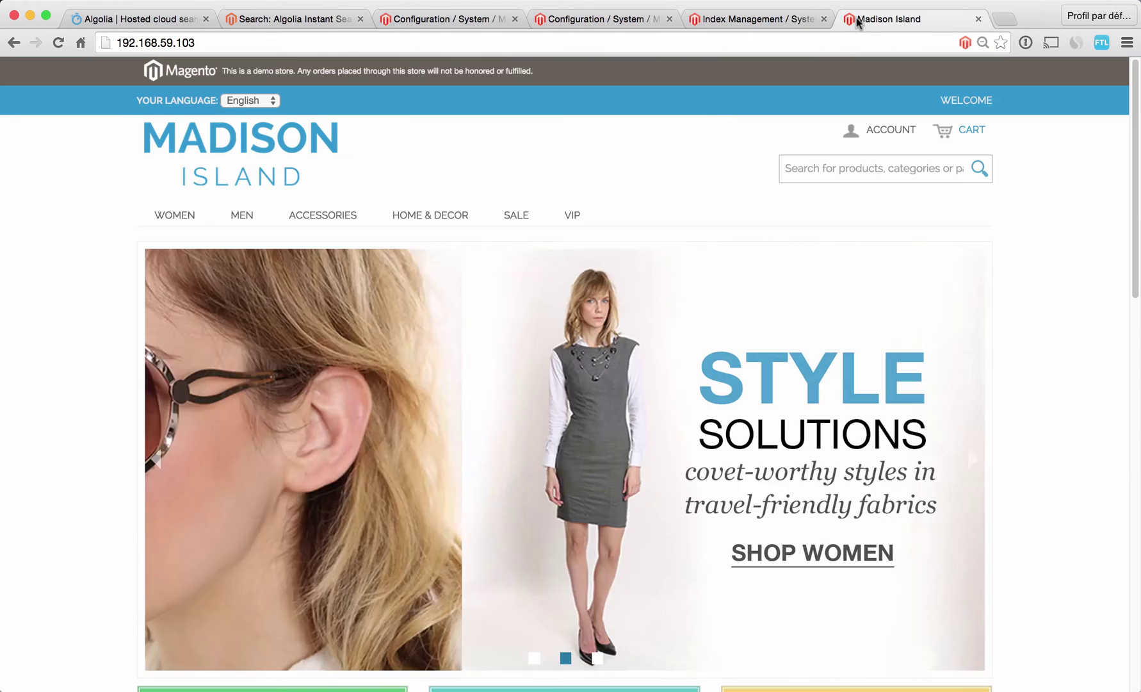
pyautogui.click(832, 171)
pyautogui.write('s')
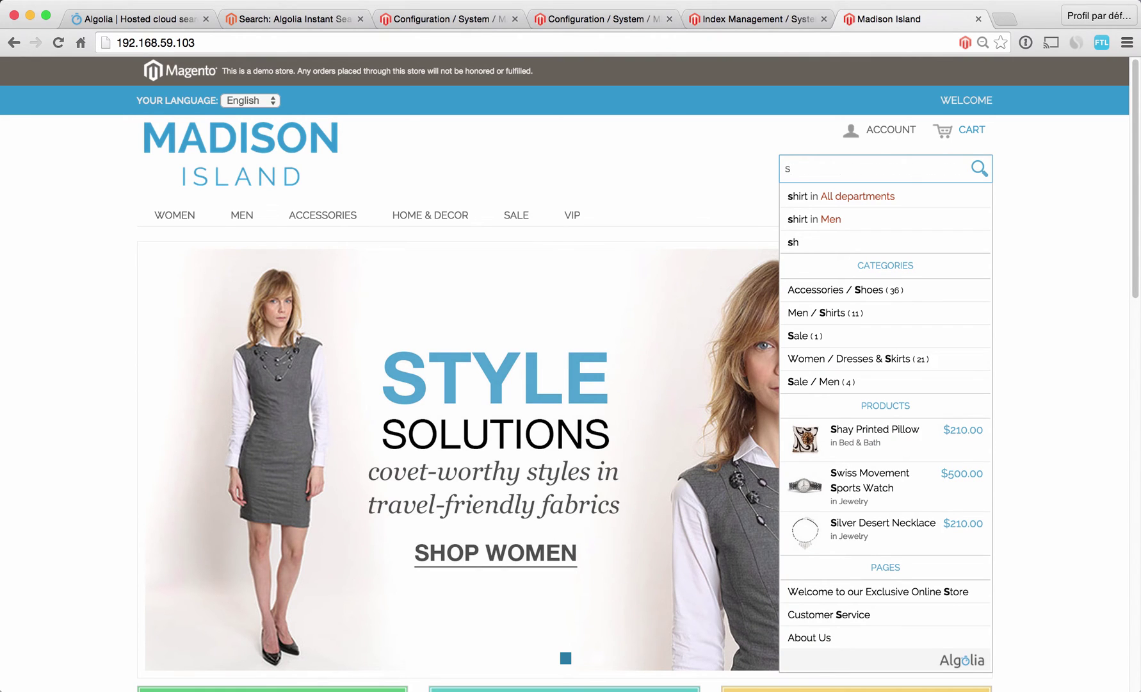
pyautogui.press('Return')
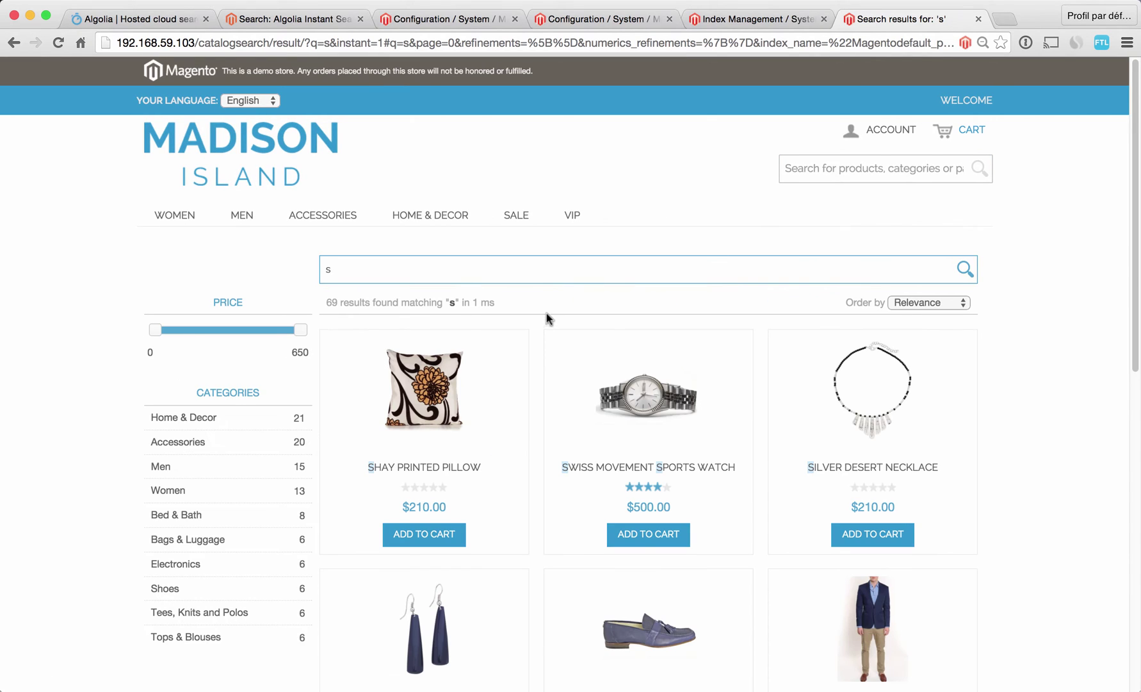
# - Refine the instant search results query to "shirt"
pyautogui.write('rt')
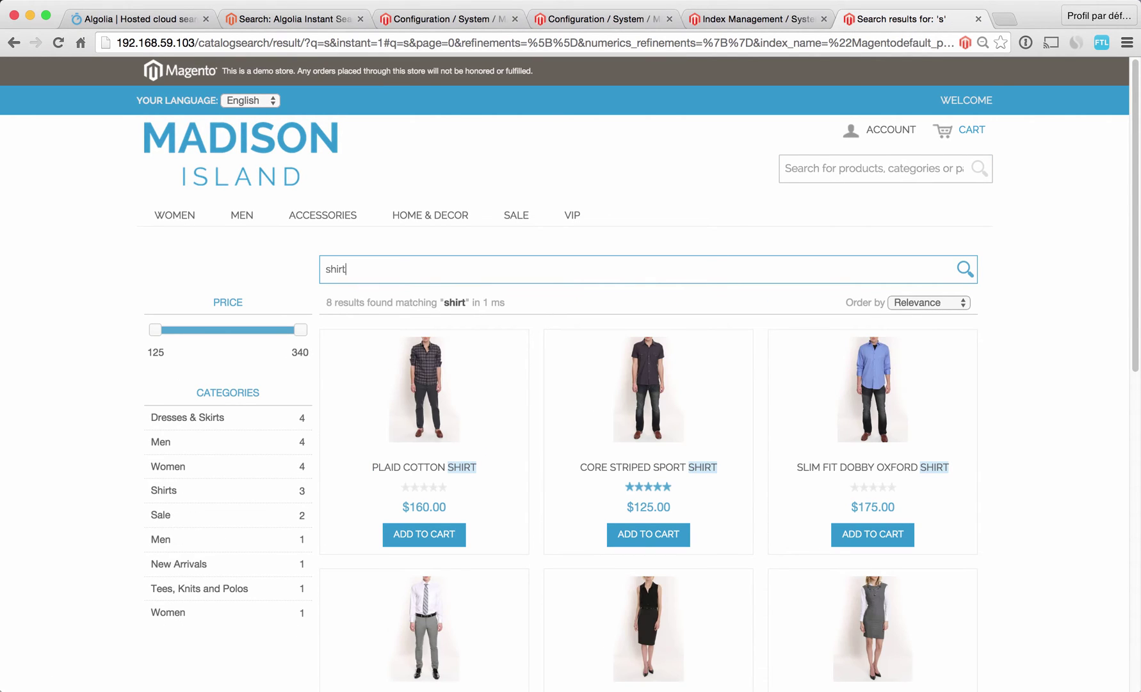
pyautogui.press('BackSpace')
pyautogui.write('t')
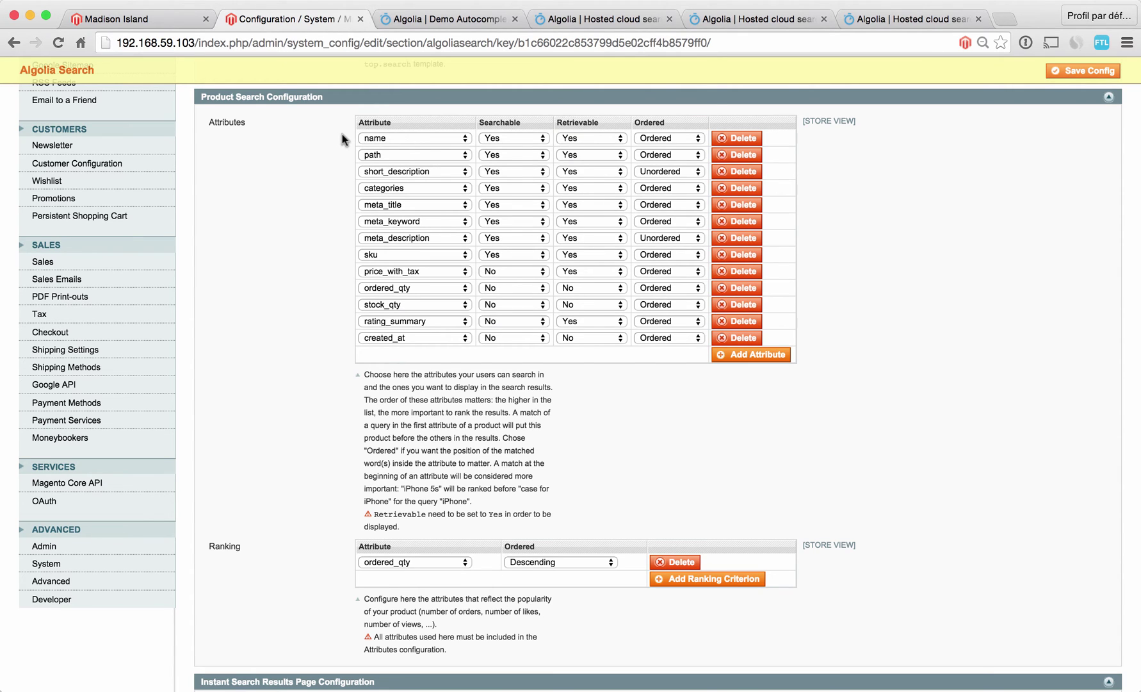
# - Search the Algolia TV show autocomplete demo for "liam" and return to the Magento Algolia configuration
pyautogui.click(426, 19)
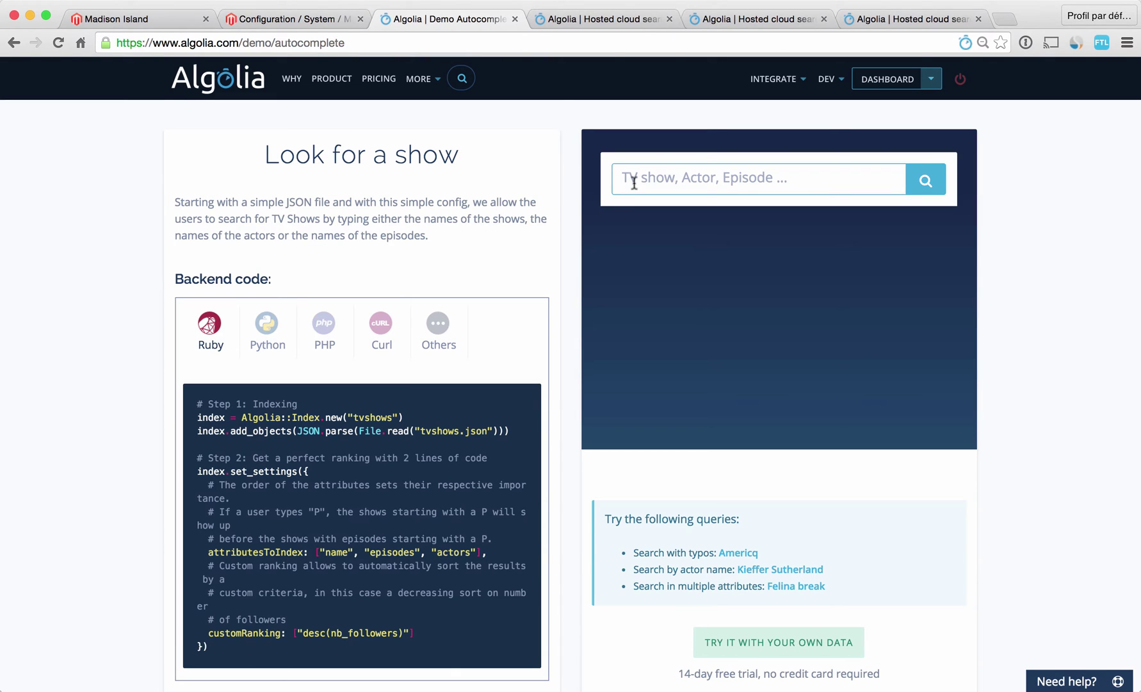
pyautogui.write('iam')
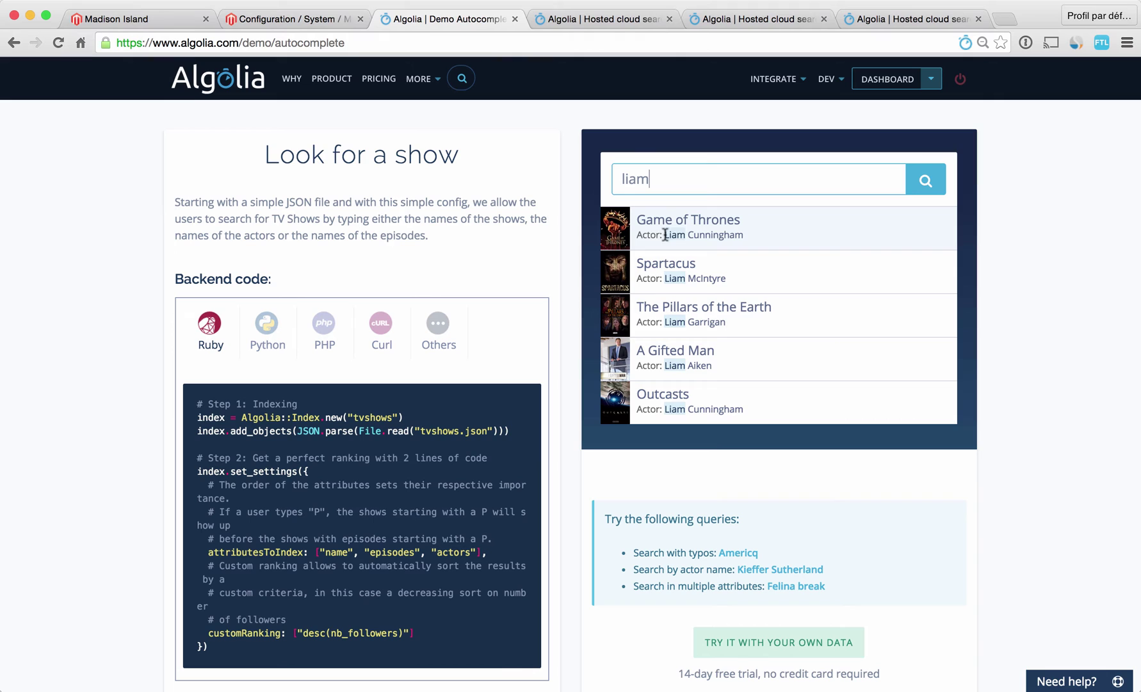
pyautogui.click(286, 16)
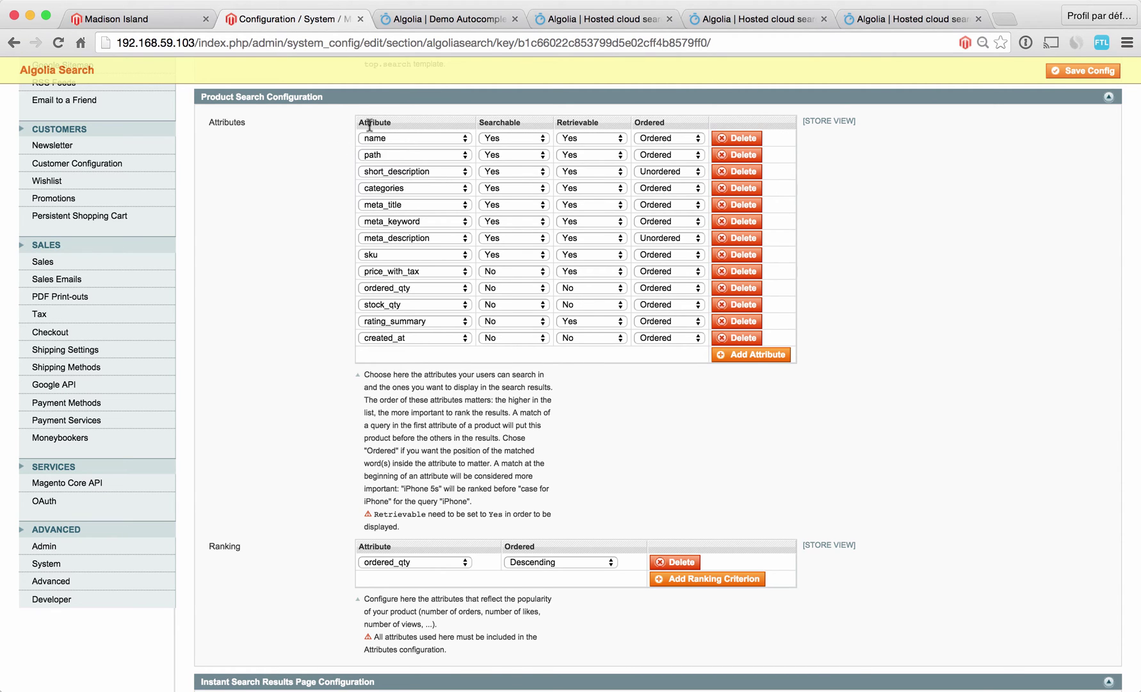
# - Replace the query in the Algolia TV show demo with "purple" and return to the Magento product search settings
pyautogui.click(446, 21)
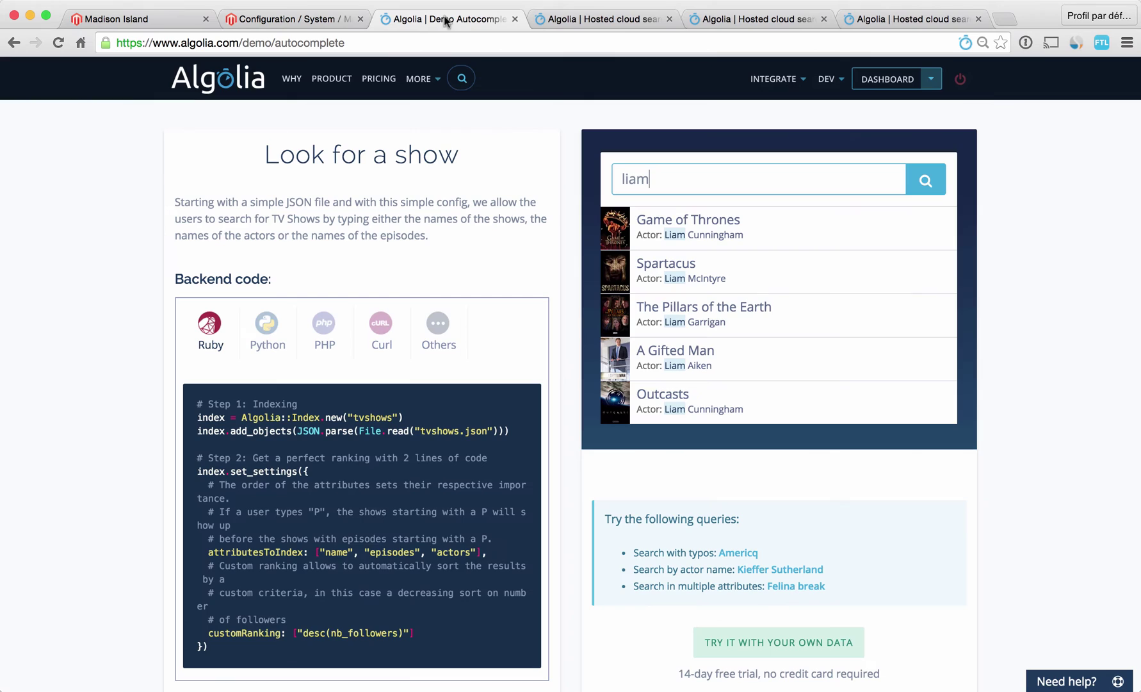
pyautogui.moveTo(651, 179); pyautogui.dragTo(609, 182)
pyautogui.write('purple')
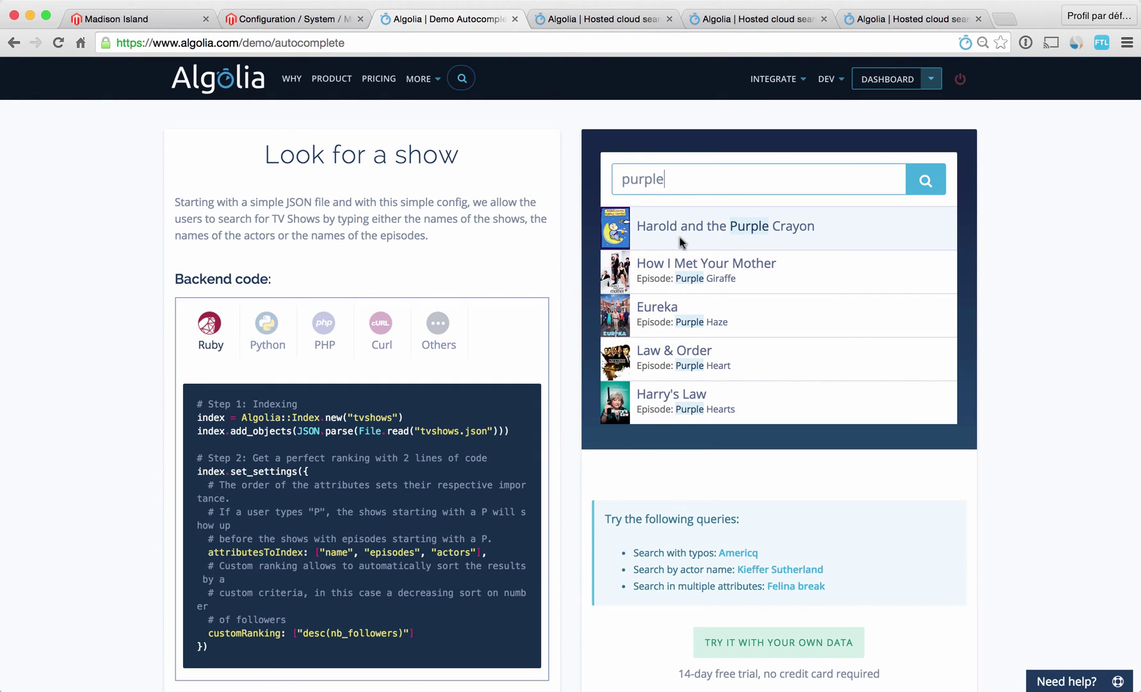
pyautogui.click(308, 24)
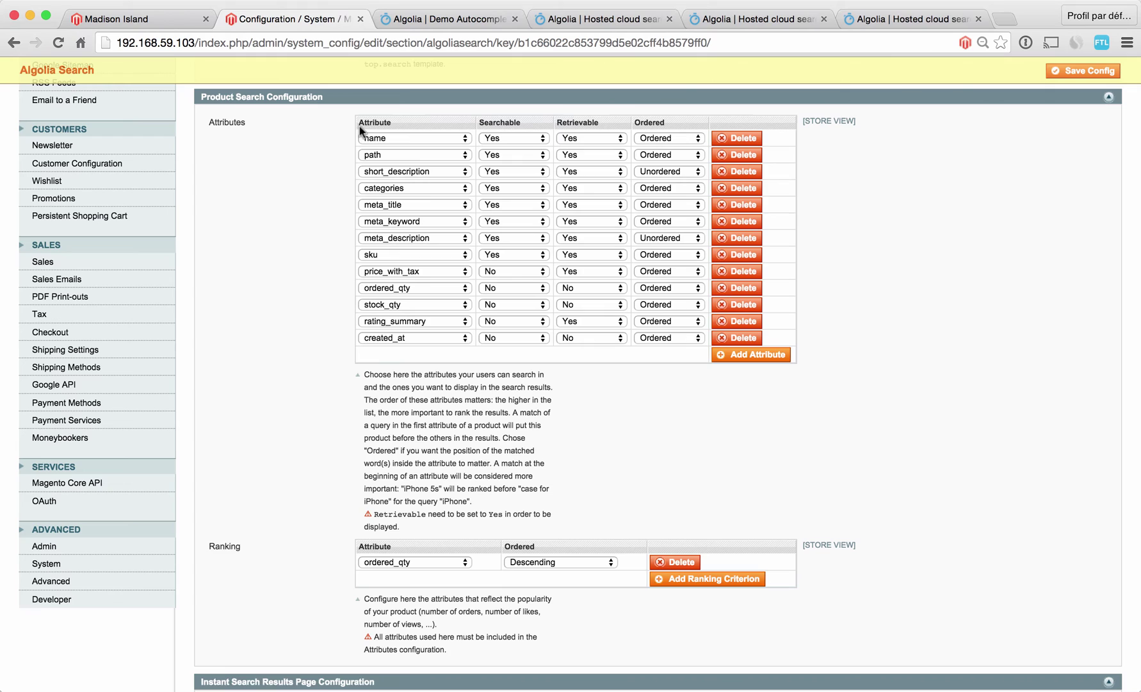
# - Review the Ordered and Unordered options for the name attribute in the product search configuration without changing the setting
pyautogui.click(657, 141)
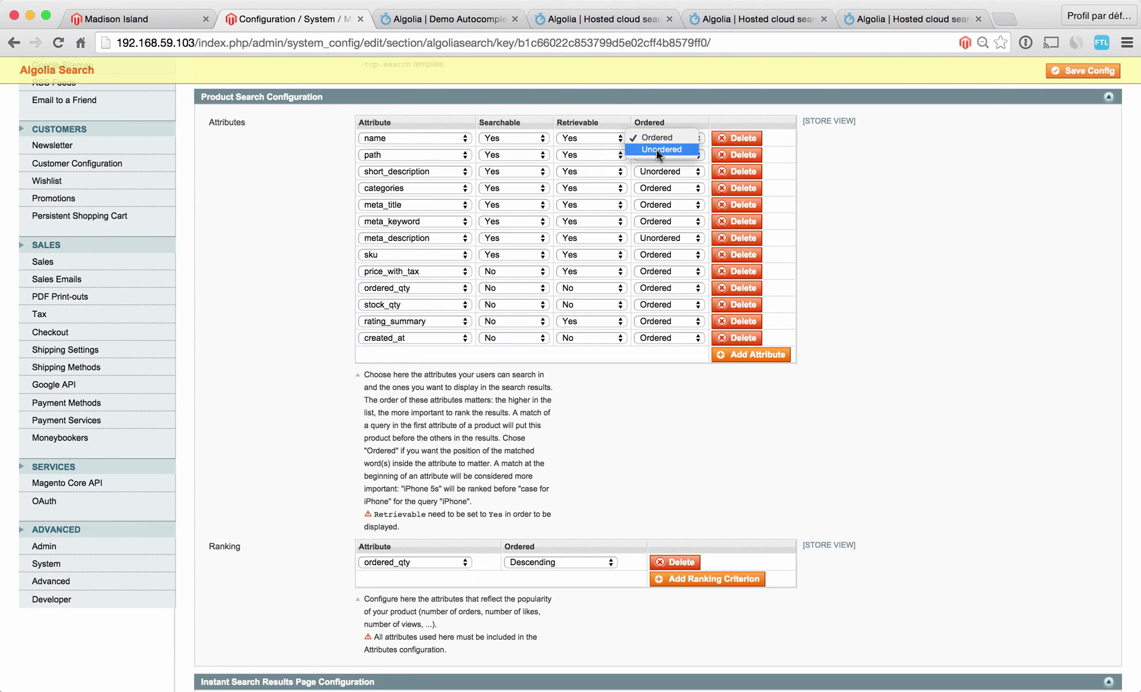
pyautogui.click(860, 163)
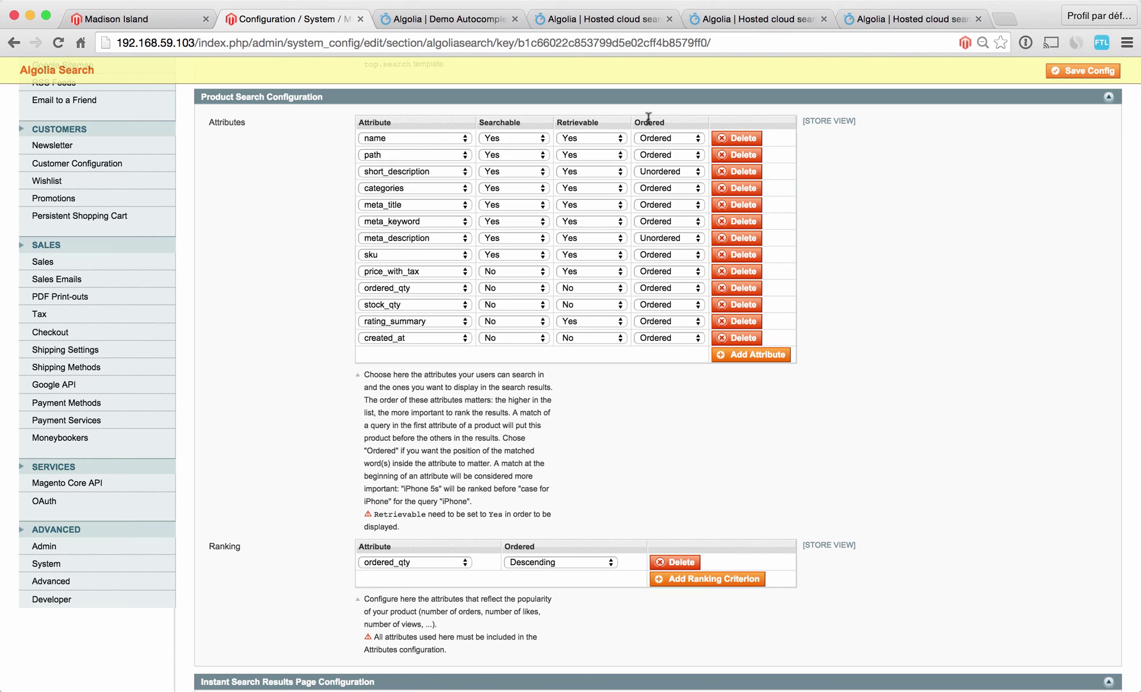
pyautogui.click(656, 137)
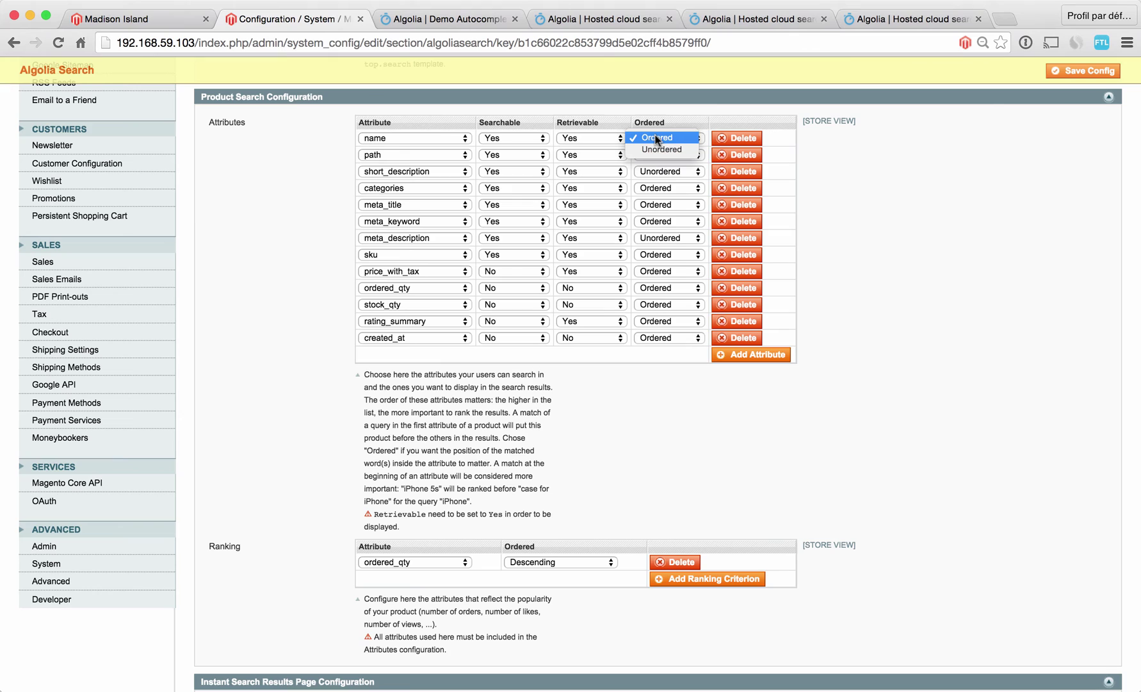
pyautogui.click(847, 128)
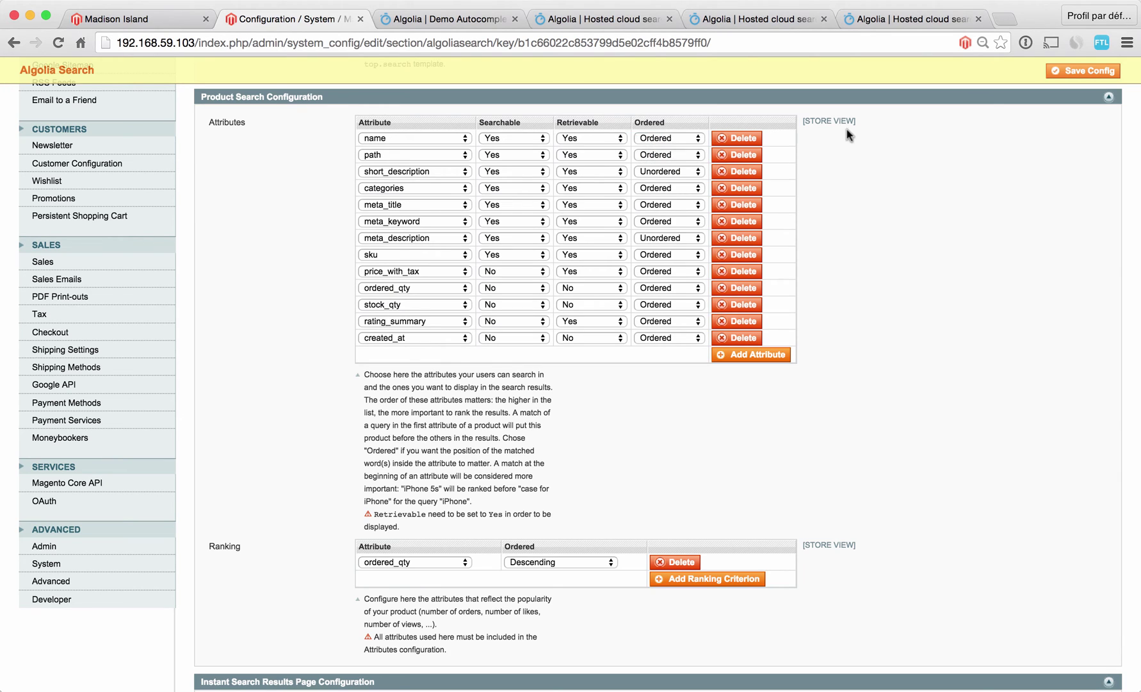
pyautogui.click(666, 137)
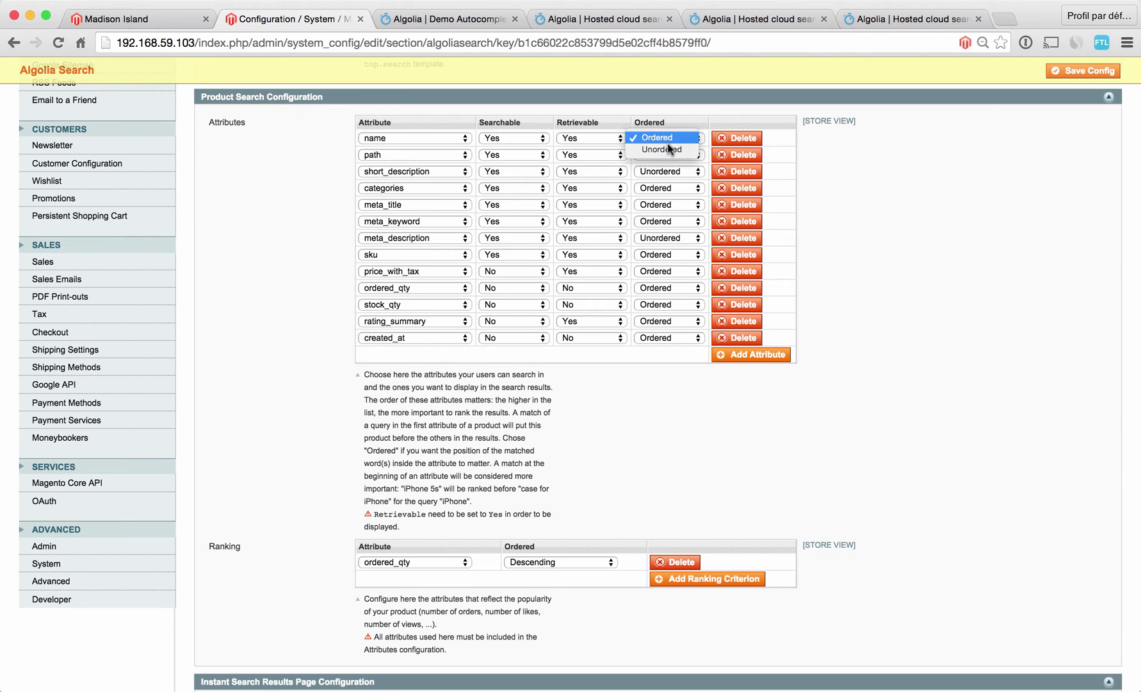
pyautogui.click(996, 155)
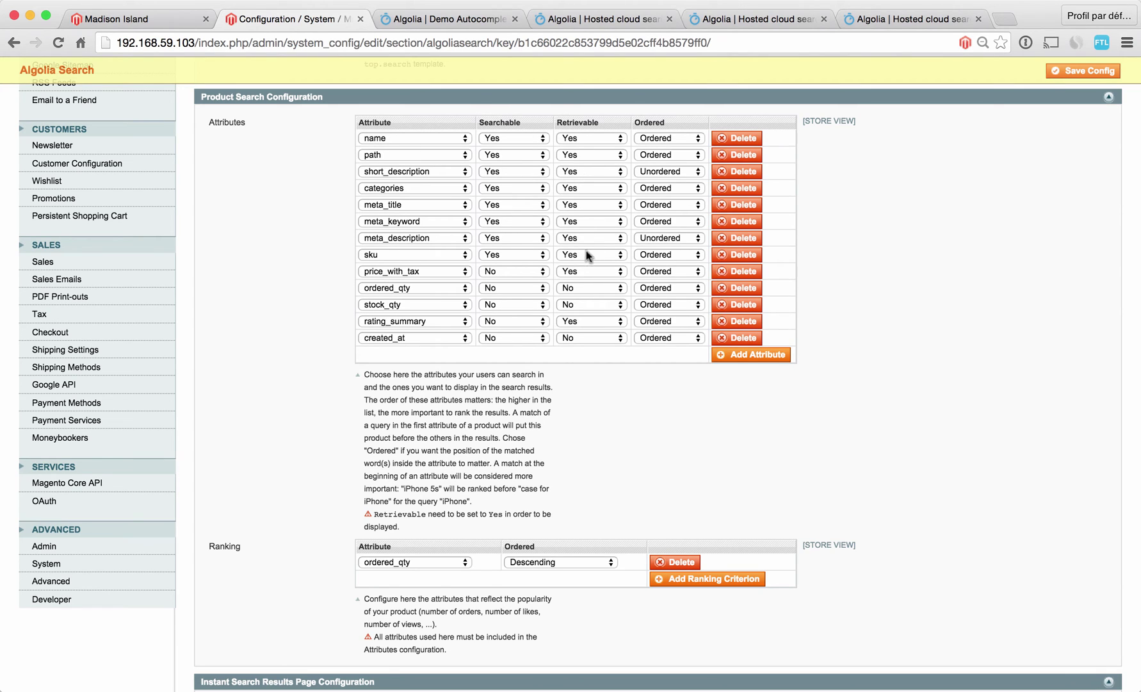
# - Set Searchable to No for the categories attribute and keep Retrievable at Yes for price_with_tax
pyautogui.click(488, 187)
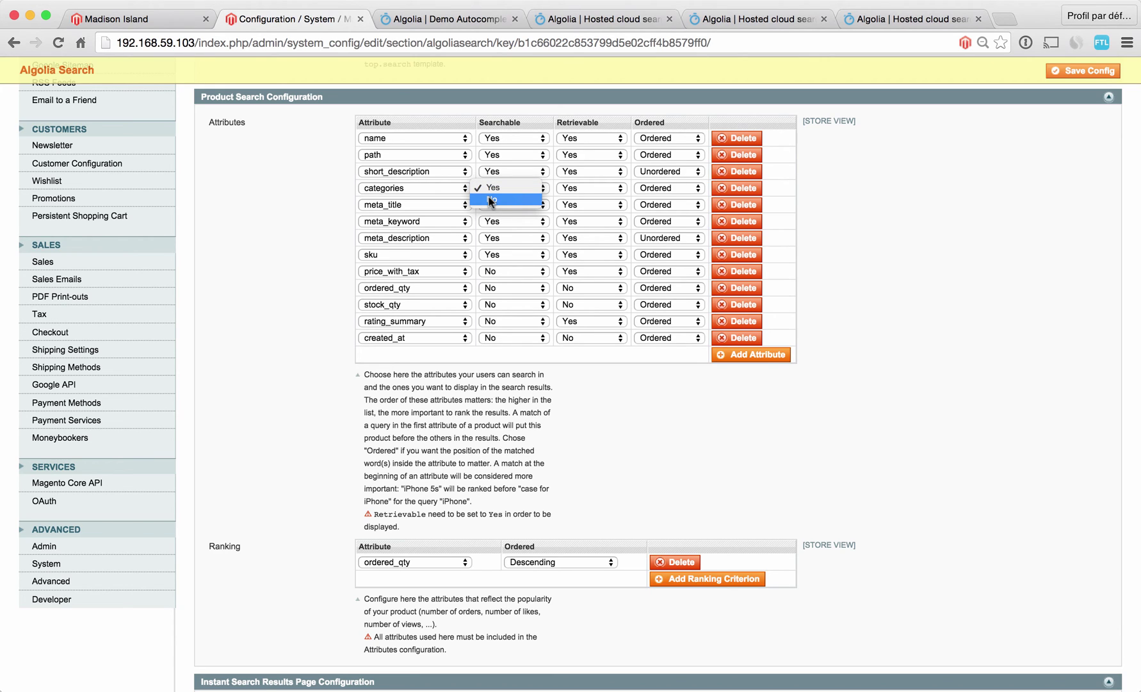
pyautogui.click(489, 198)
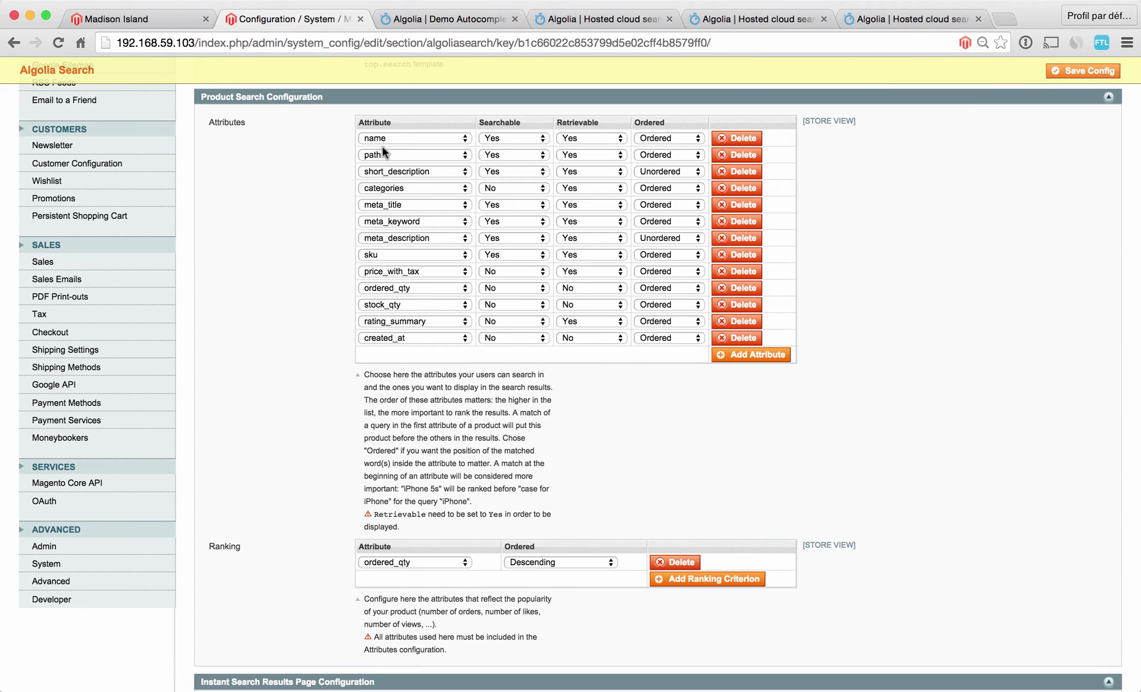
pyautogui.click(573, 274)
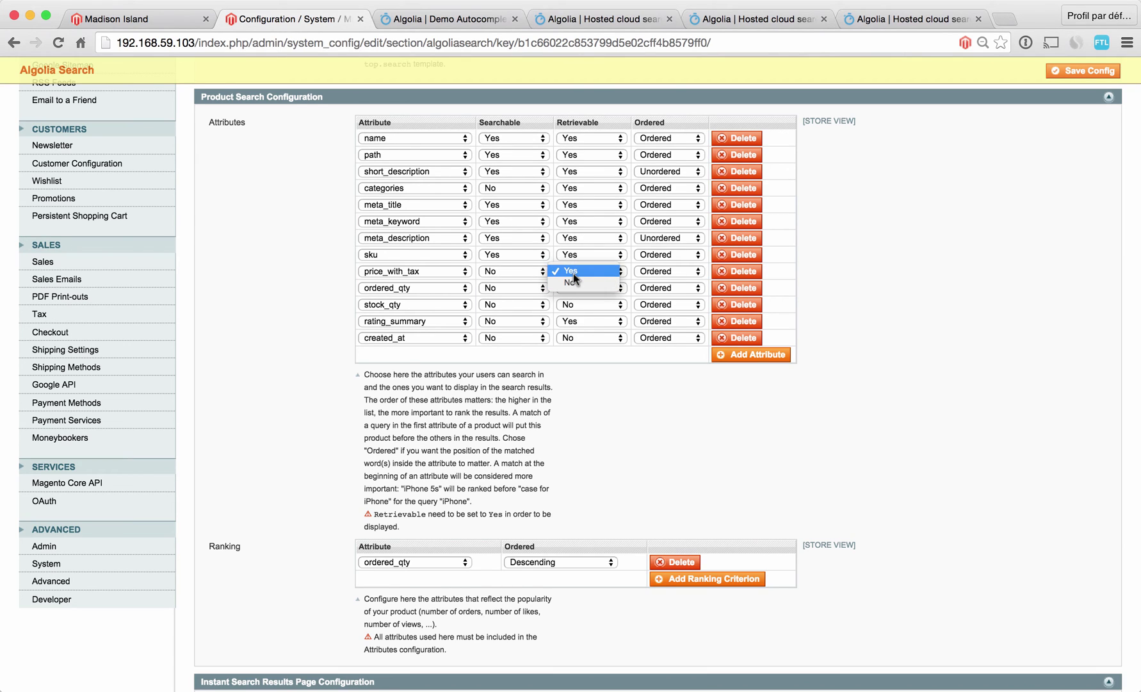
pyautogui.click(573, 272)
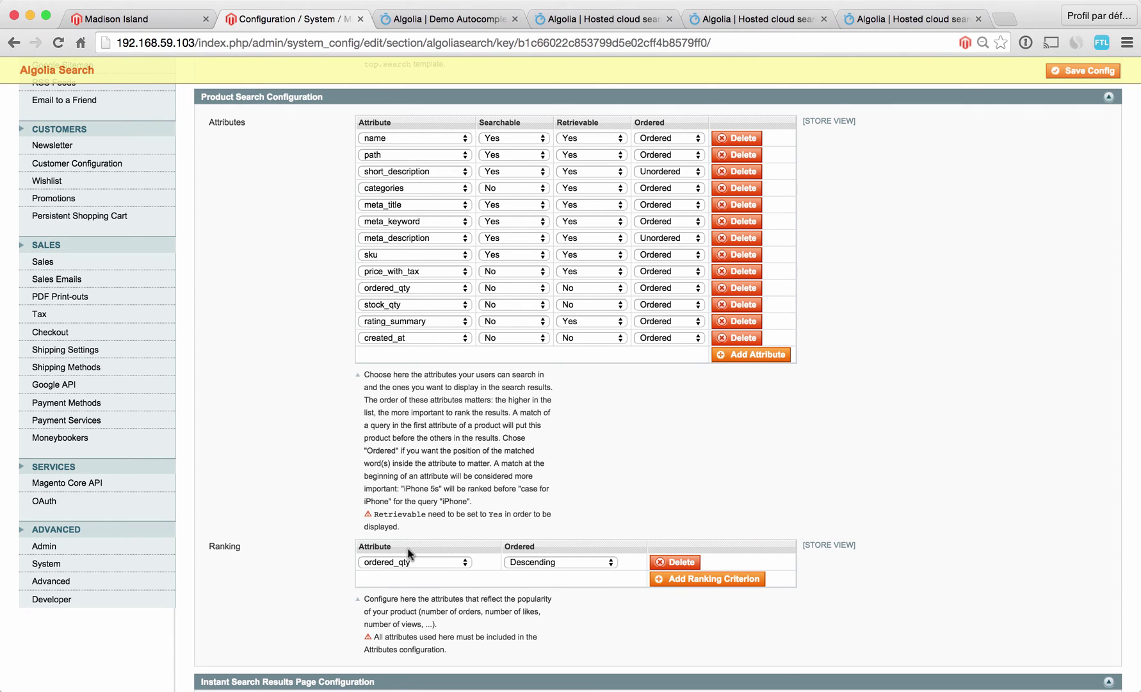
# - Check the attributes available for ranking and search the Algolia TV show demo for "b" to examine its custom ranking
pyautogui.click(456, 563)
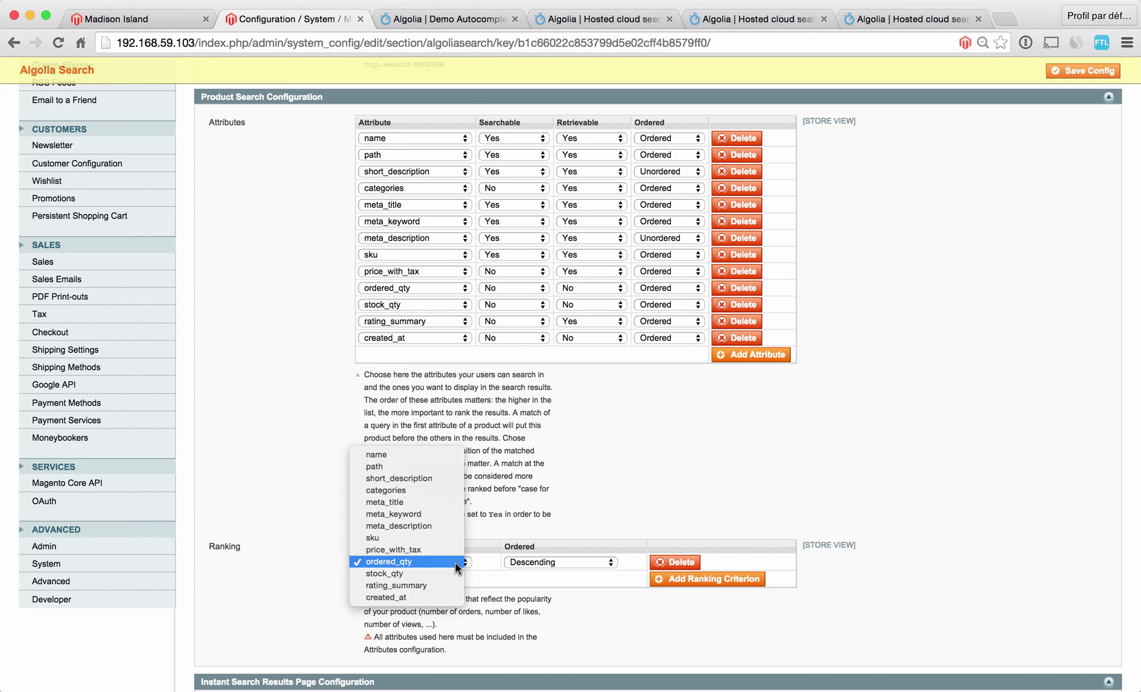
pyautogui.click(506, 529)
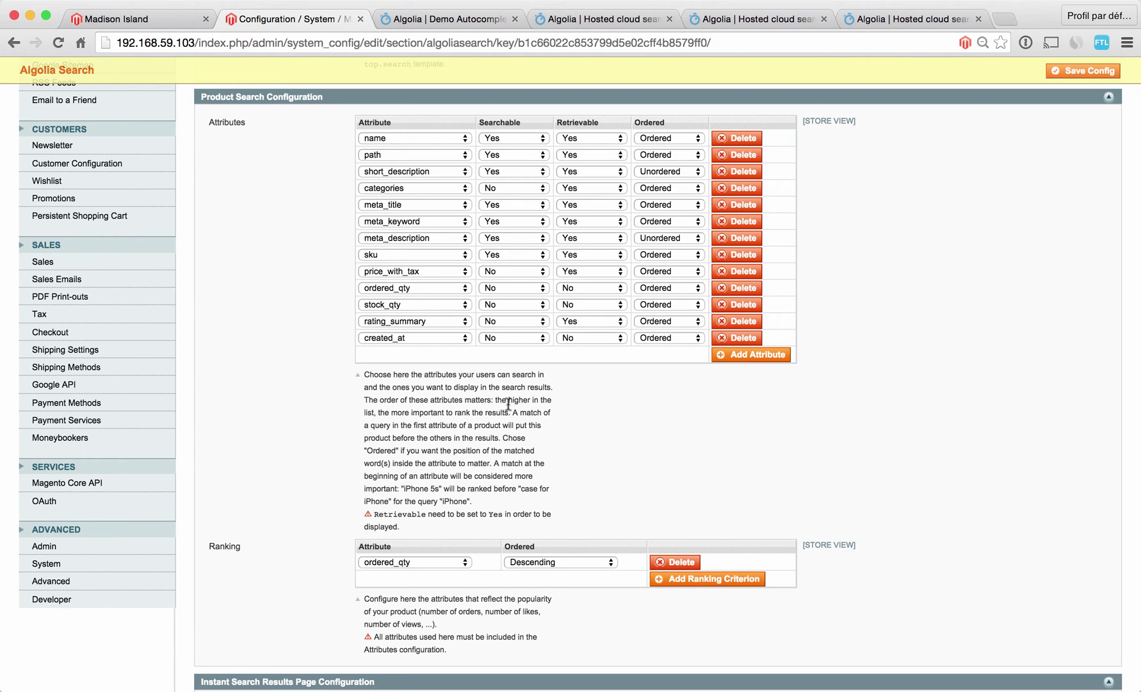
pyautogui.click(490, 20)
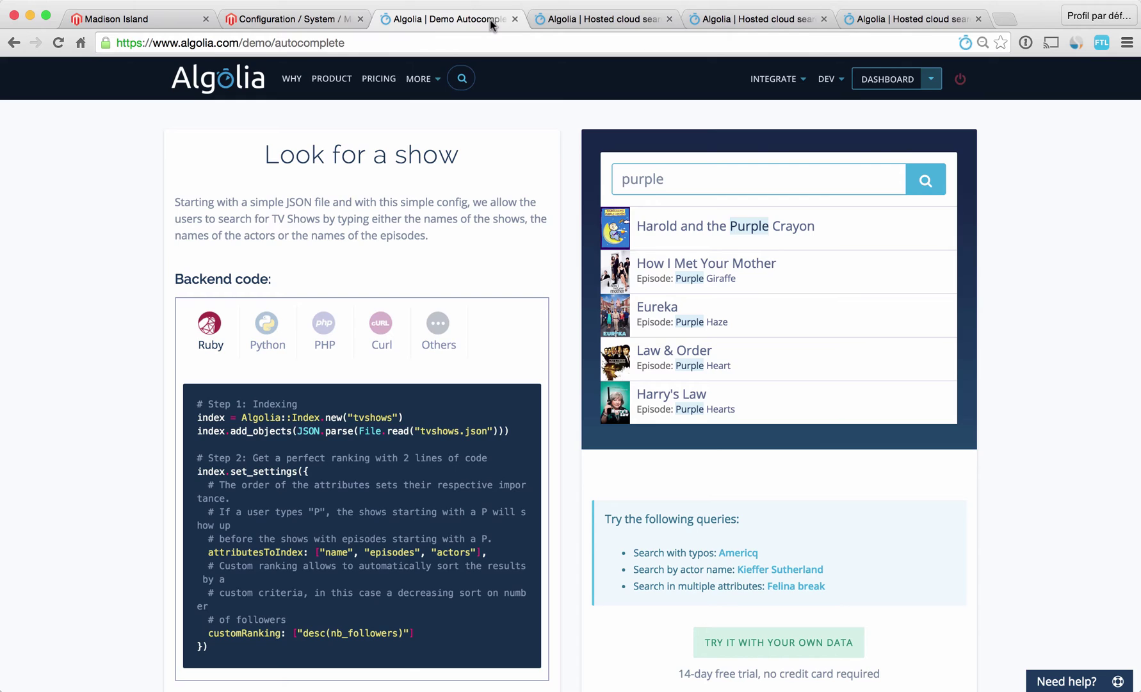
pyautogui.moveTo(705, 175); pyautogui.dragTo(585, 174)
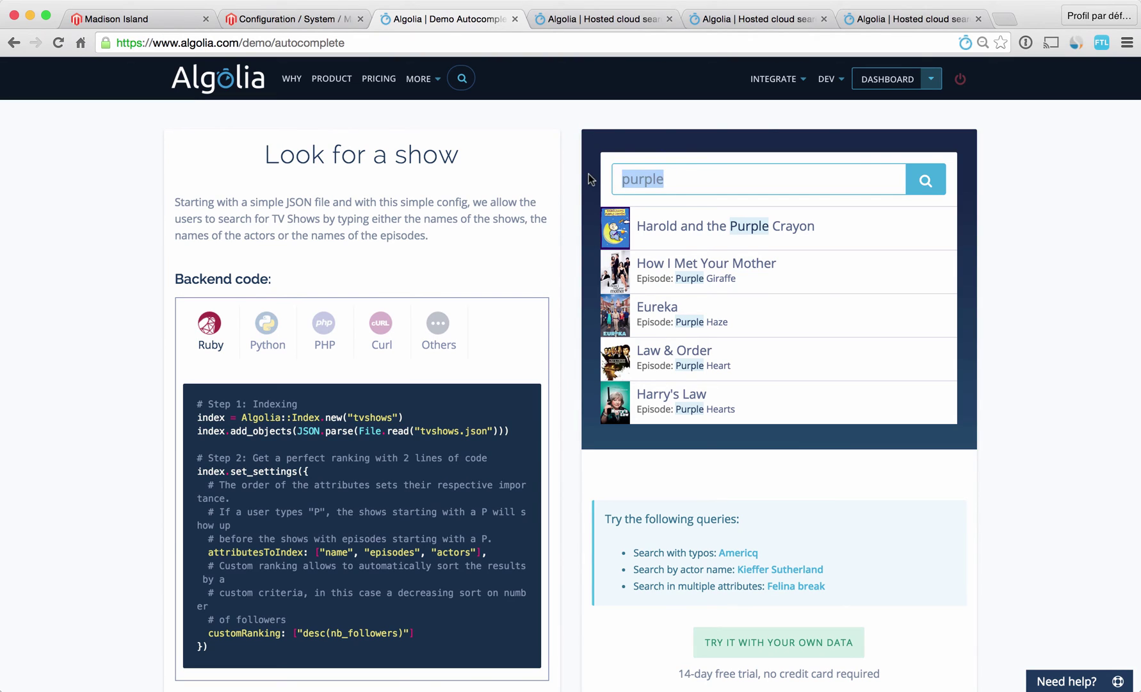
pyautogui.press('BackSpace')
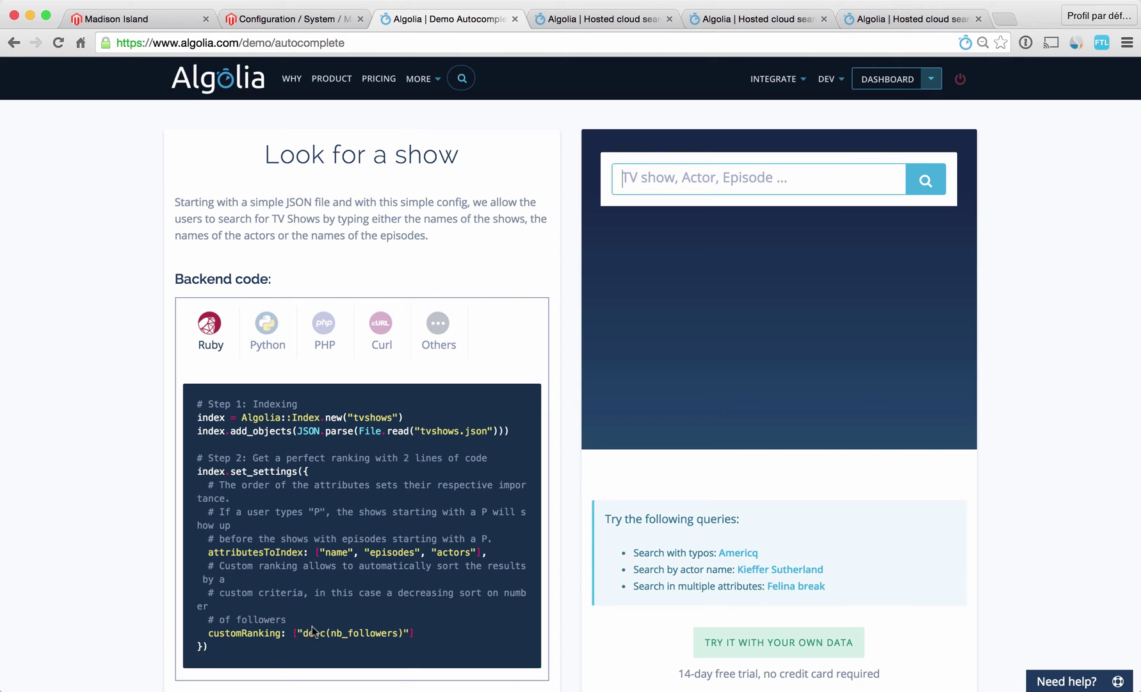
pyautogui.write('b')
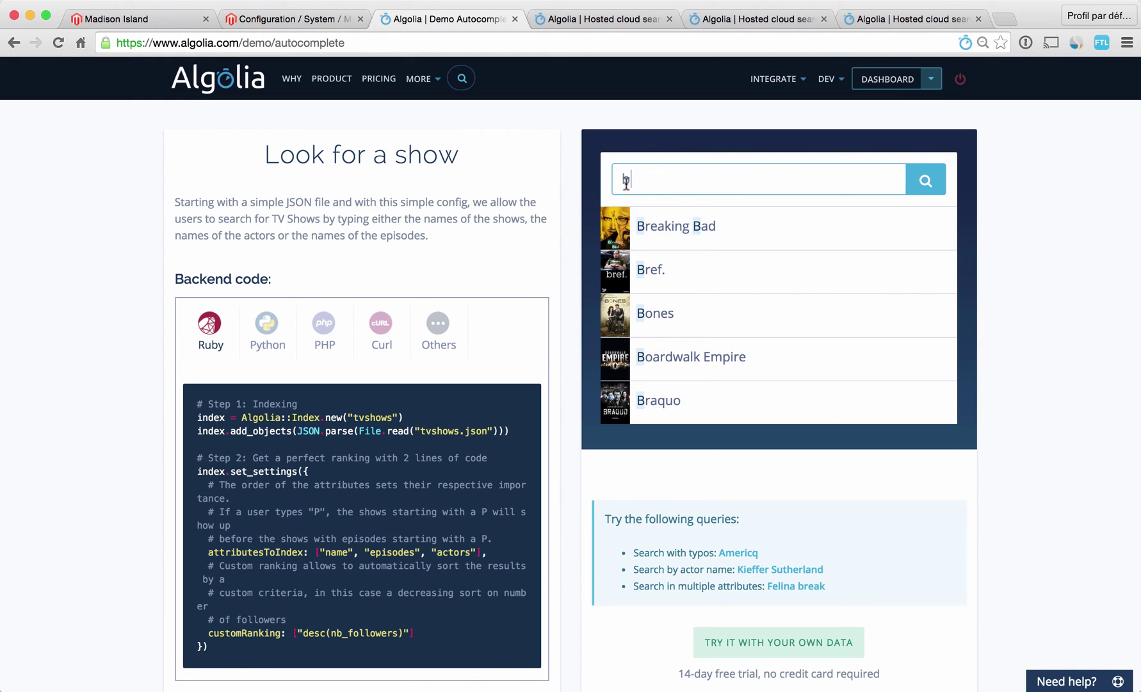
pyautogui.click(253, 19)
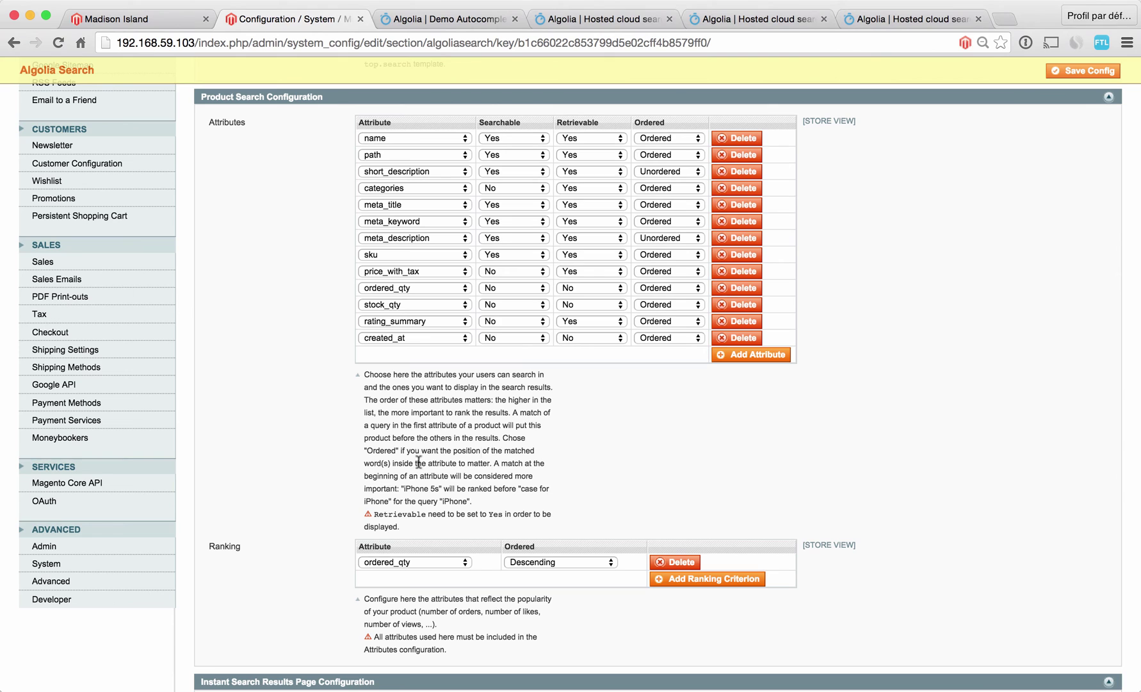
# - Add a row to the product search attributes and review the attributes it offers
pyautogui.click(738, 357)
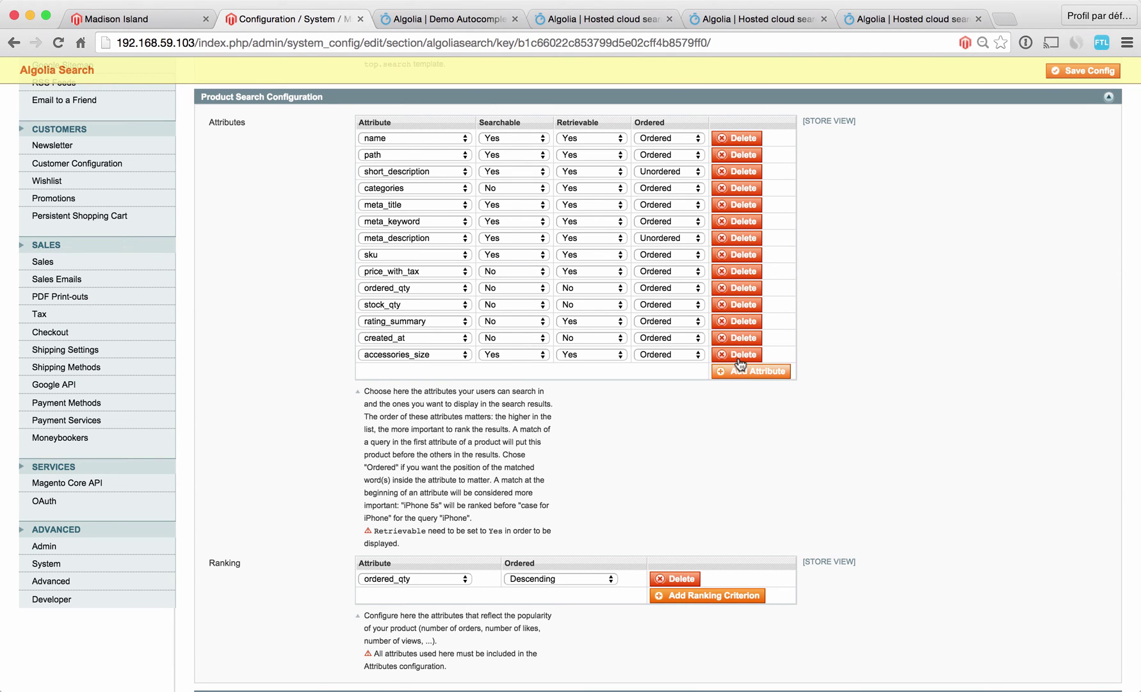
pyautogui.click(438, 357)
pyautogui.click(988, 352)
# - Open Index Management in the Magento admin
pyautogui.scroll(10, 557, 420)
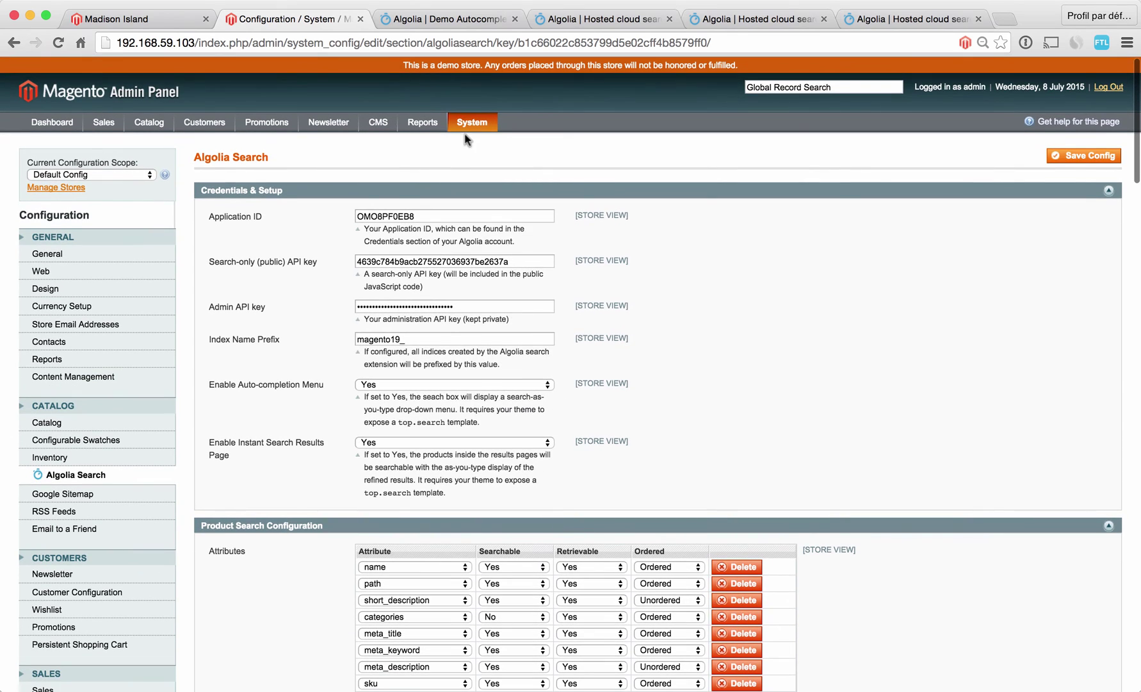
pyautogui.moveTo(469, 125)
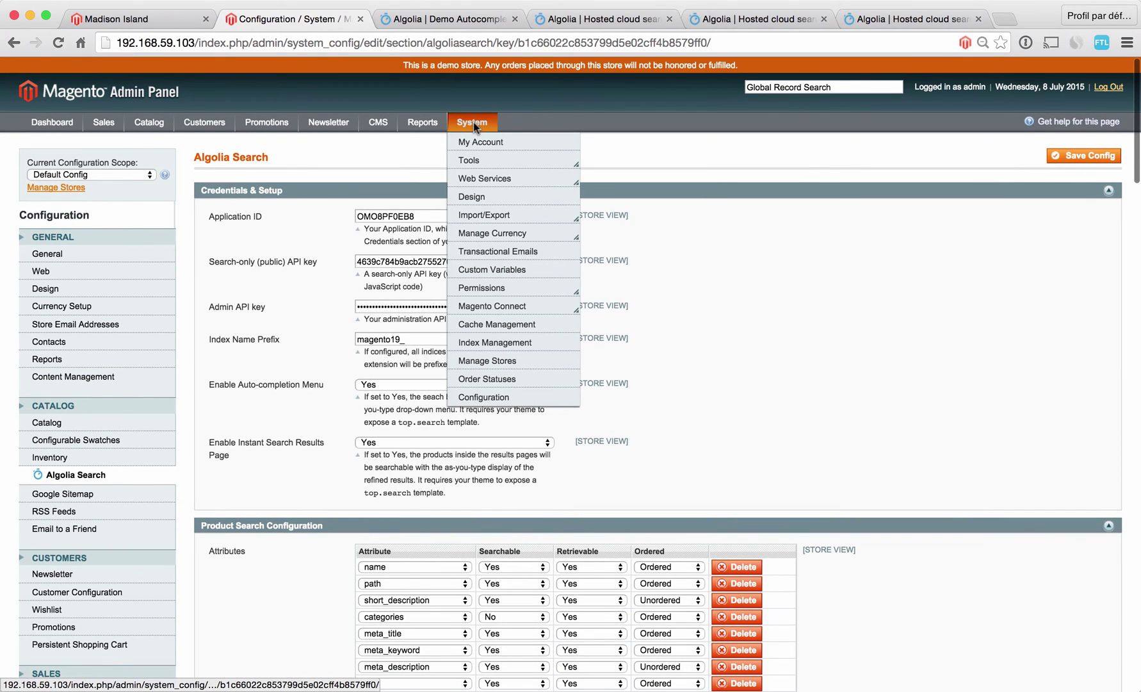
pyautogui.click(499, 351)
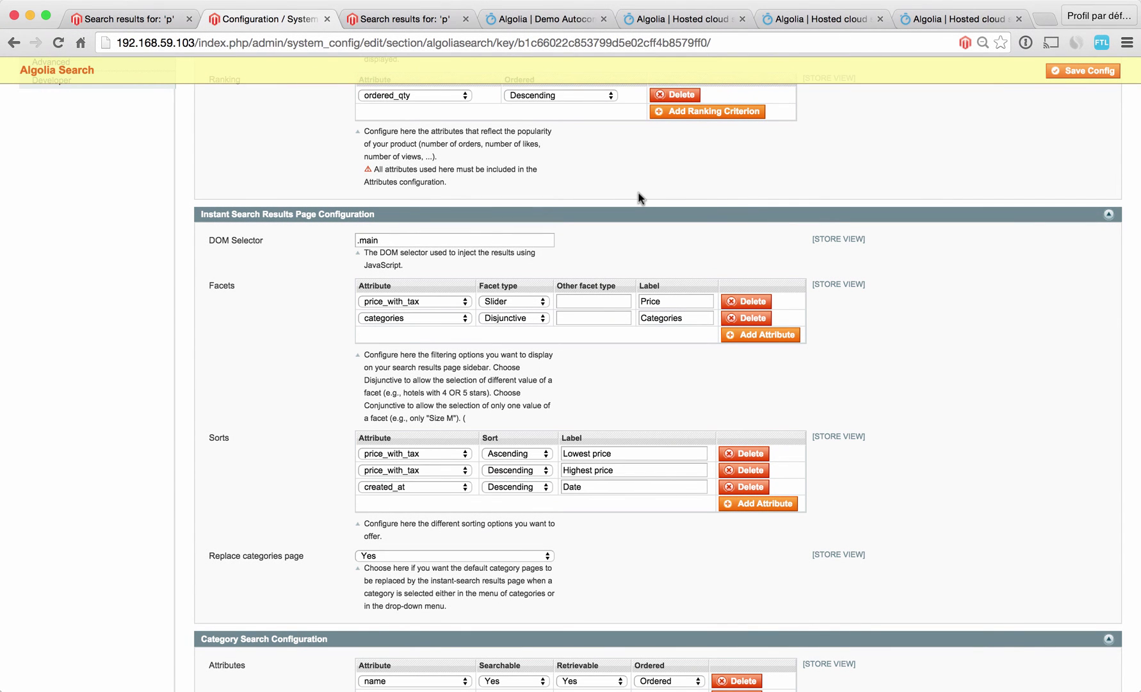
# - Review the sort options on the Madison Island results page for "p" and return to the Algolia configuration
pyautogui.click(145, 21)
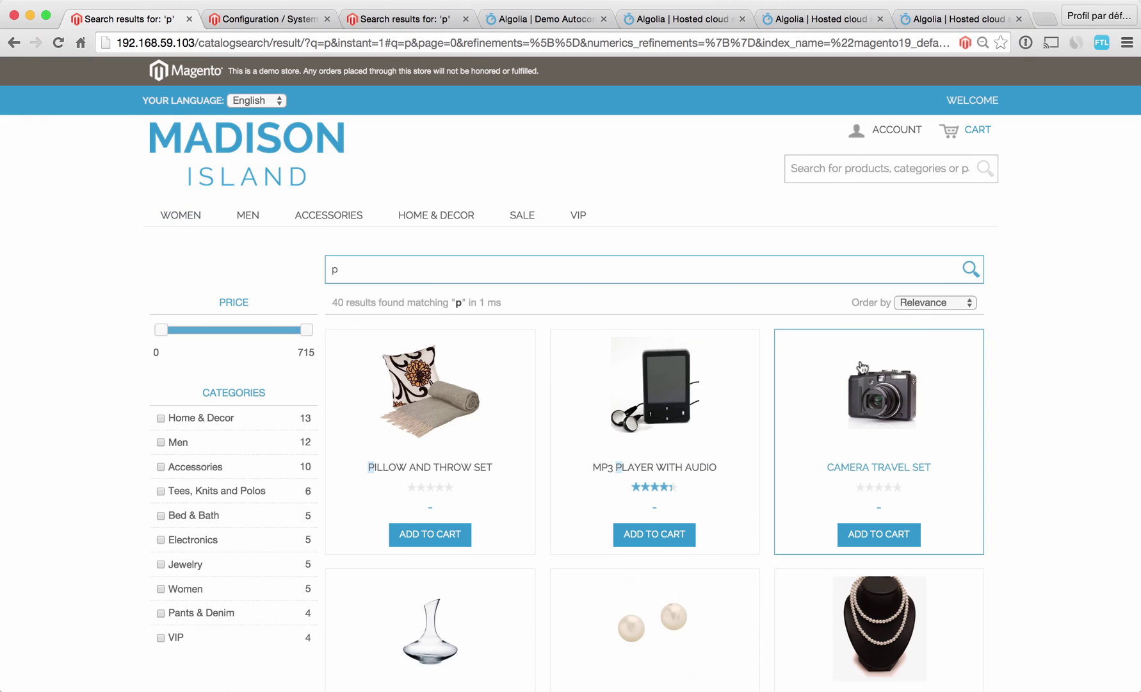
pyautogui.click(923, 302)
pyautogui.click(1025, 315)
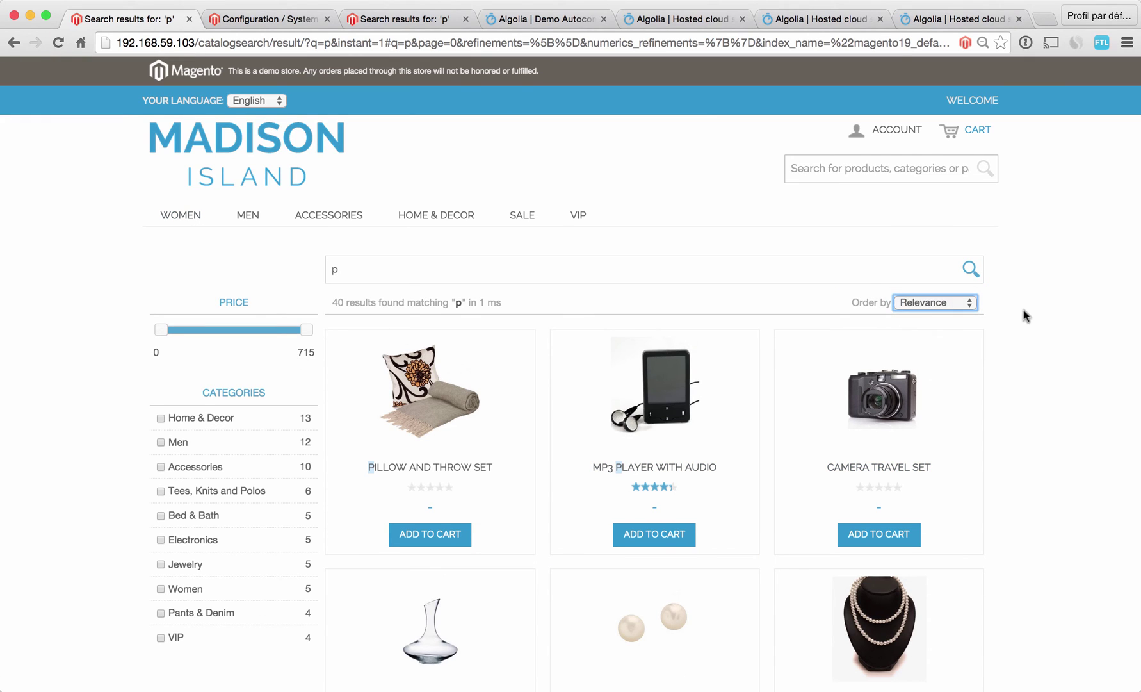
pyautogui.click(293, 21)
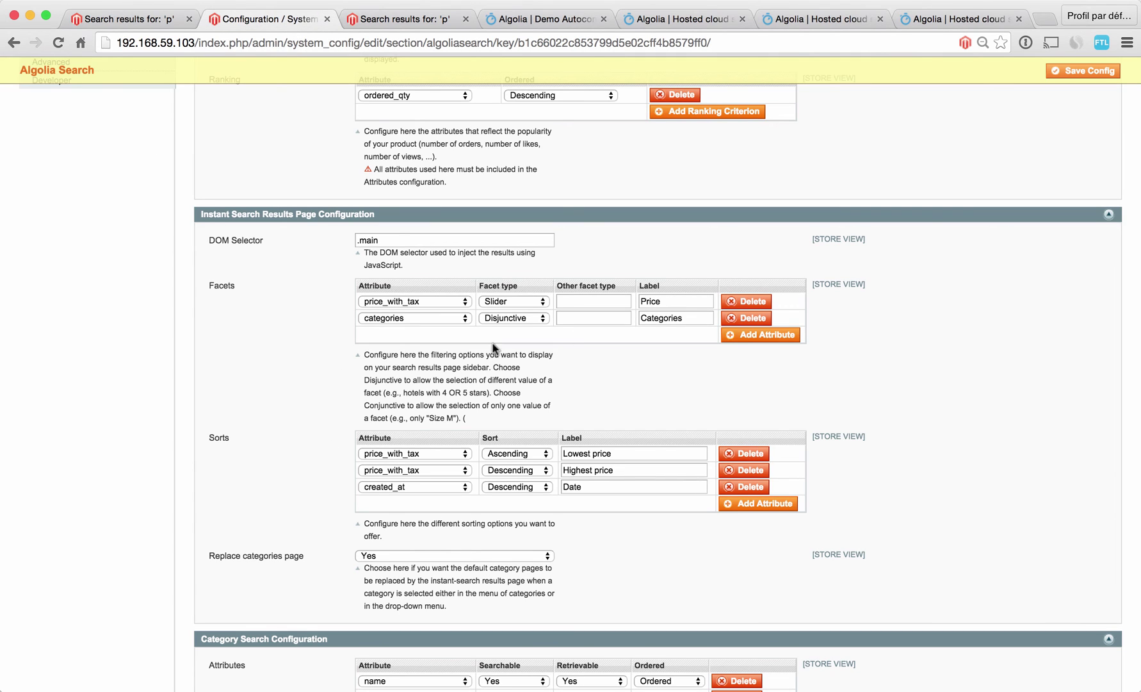
# - Add a Conjunctive facet on the gender attribute to the instant search results page, labelled "Gender"
pyautogui.click(760, 334)
pyautogui.click(424, 335)
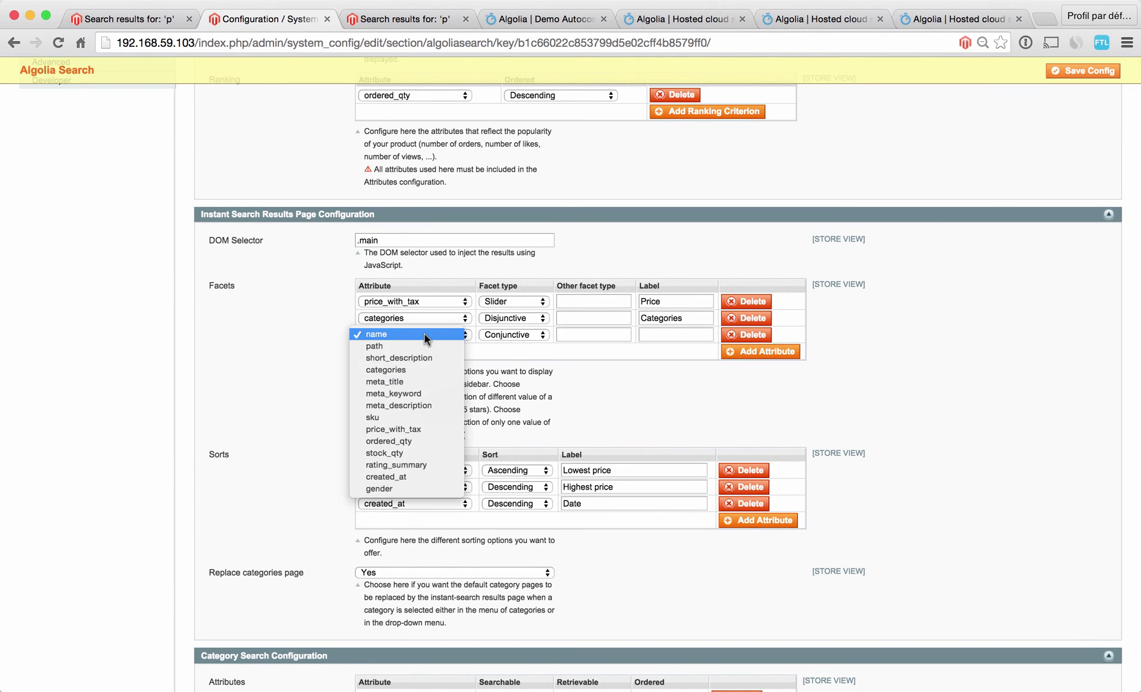
pyautogui.click(416, 488)
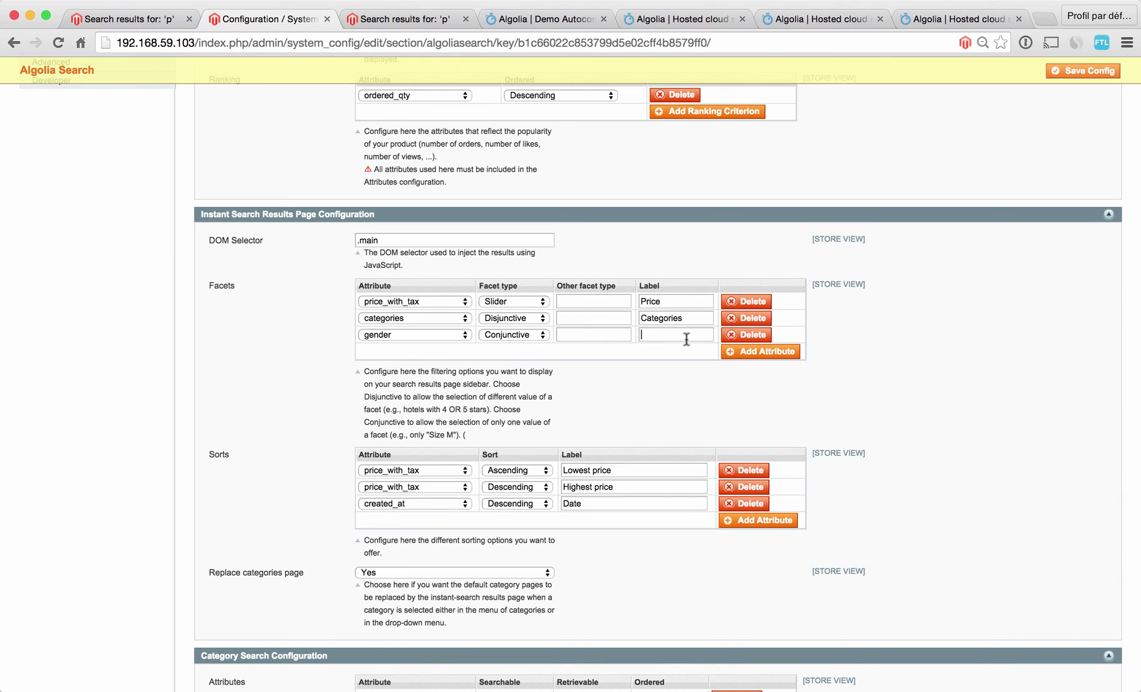
pyautogui.write('Gender')
# - Add an Ascending sort on stock_qty labelled "Stock" and save the Algolia Search configuration
pyautogui.click(750, 521)
pyautogui.click(448, 520)
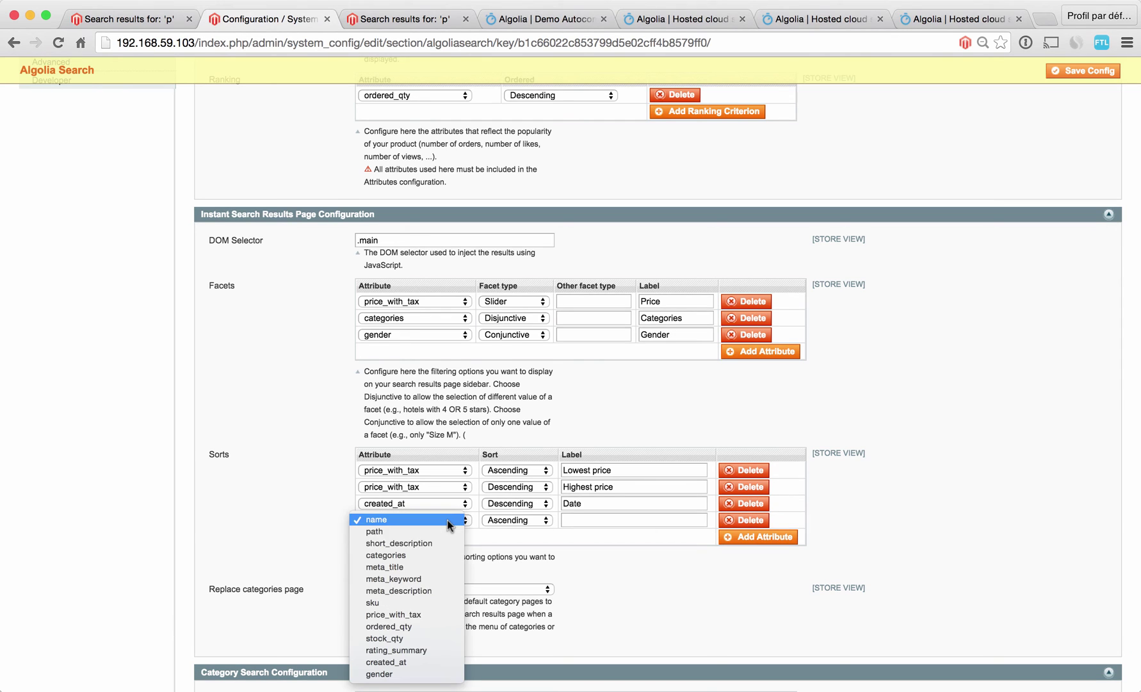
pyautogui.click(436, 639)
pyautogui.click(588, 521)
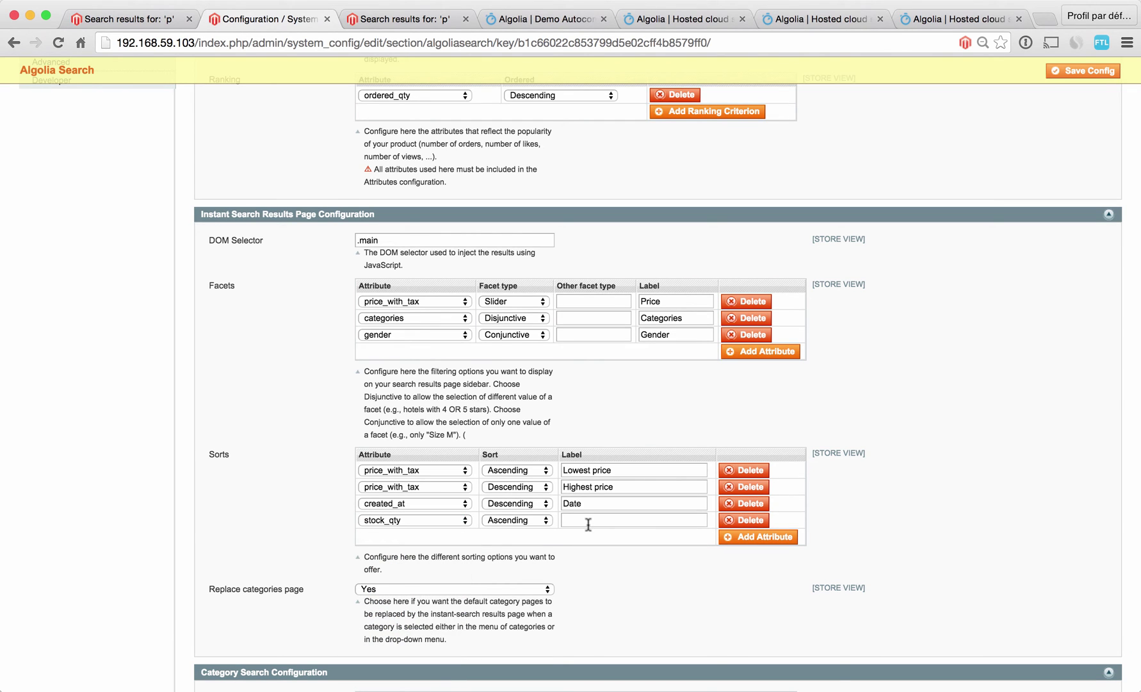
pyautogui.write('Stock')
pyautogui.click(1070, 74)
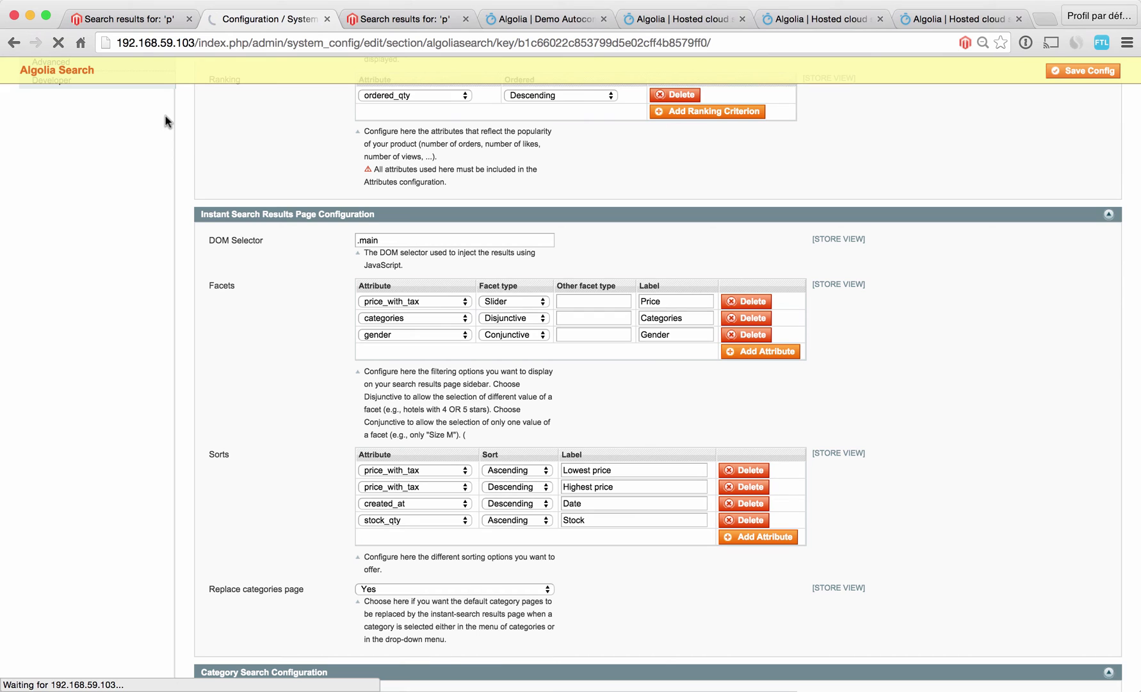
# - Reload the storefront results for "p", filter them by the Male gender facet, and check the available sort orders
pyautogui.click(128, 29)
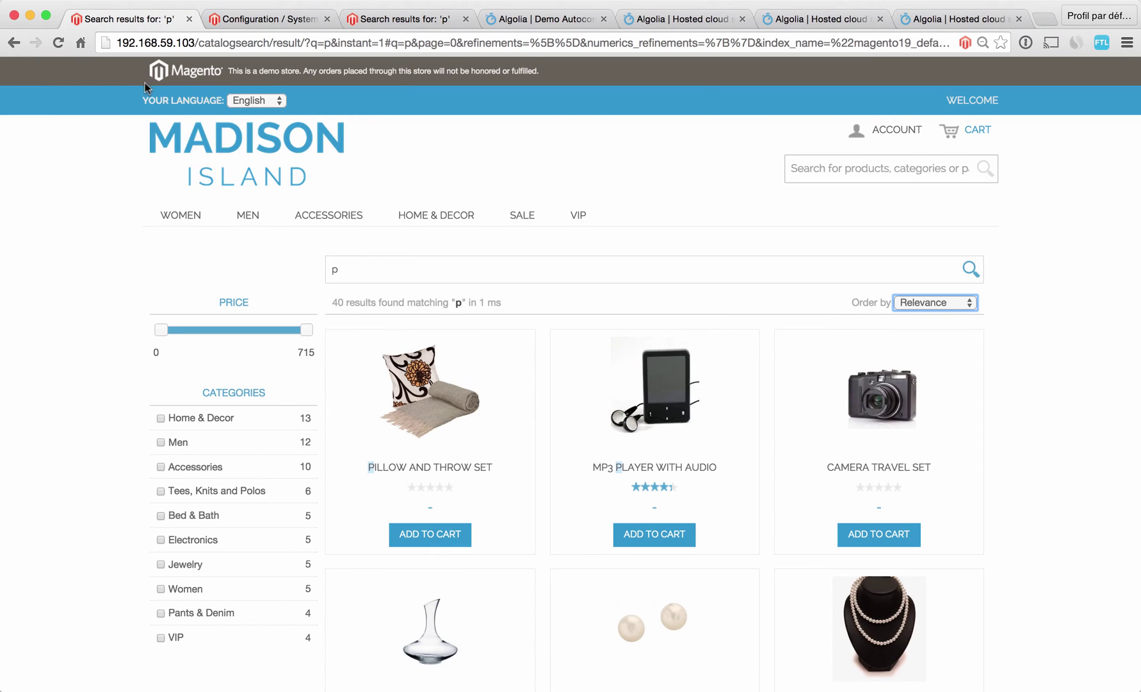
pyautogui.click(61, 43)
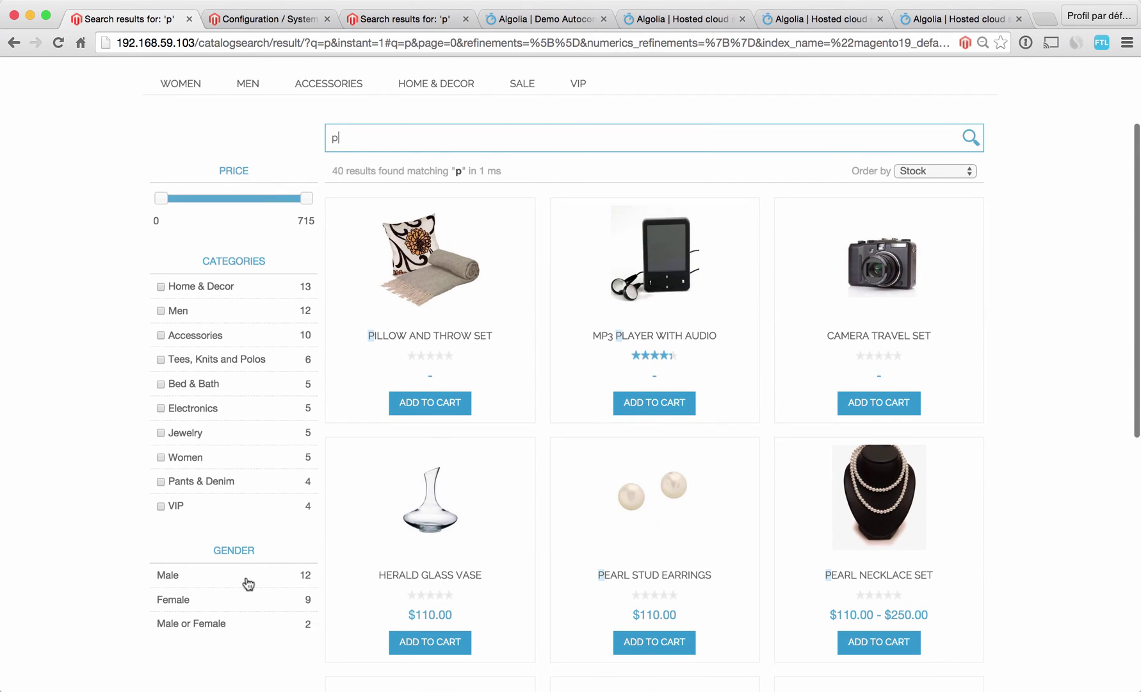
pyautogui.click(247, 586)
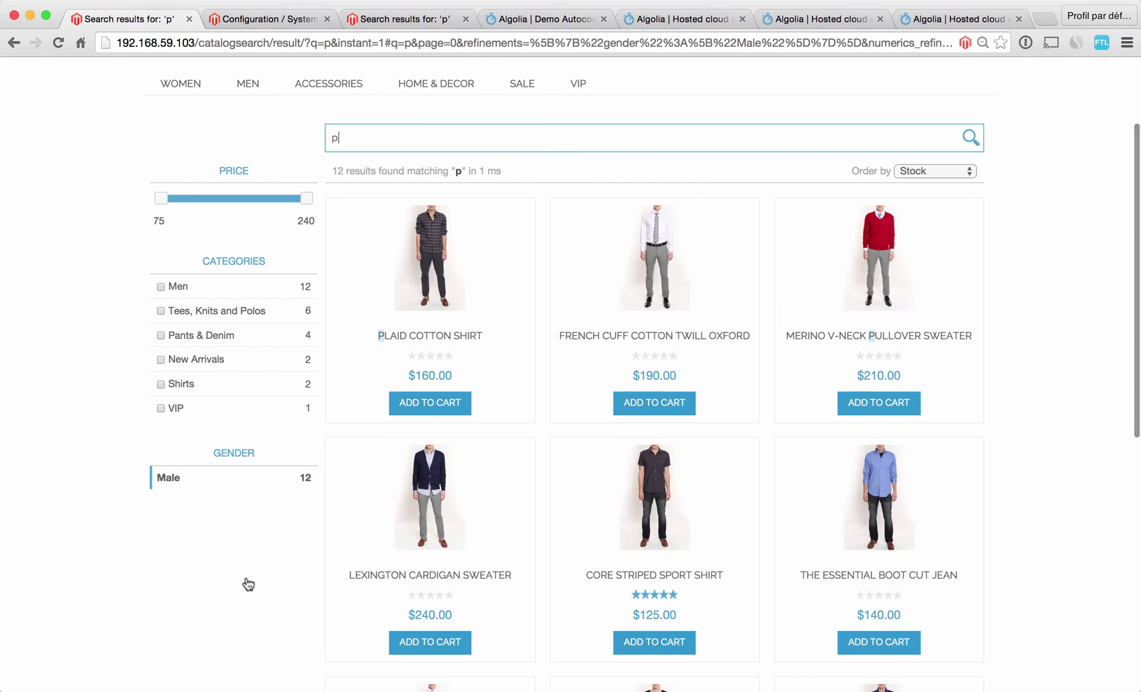
pyautogui.click(935, 171)
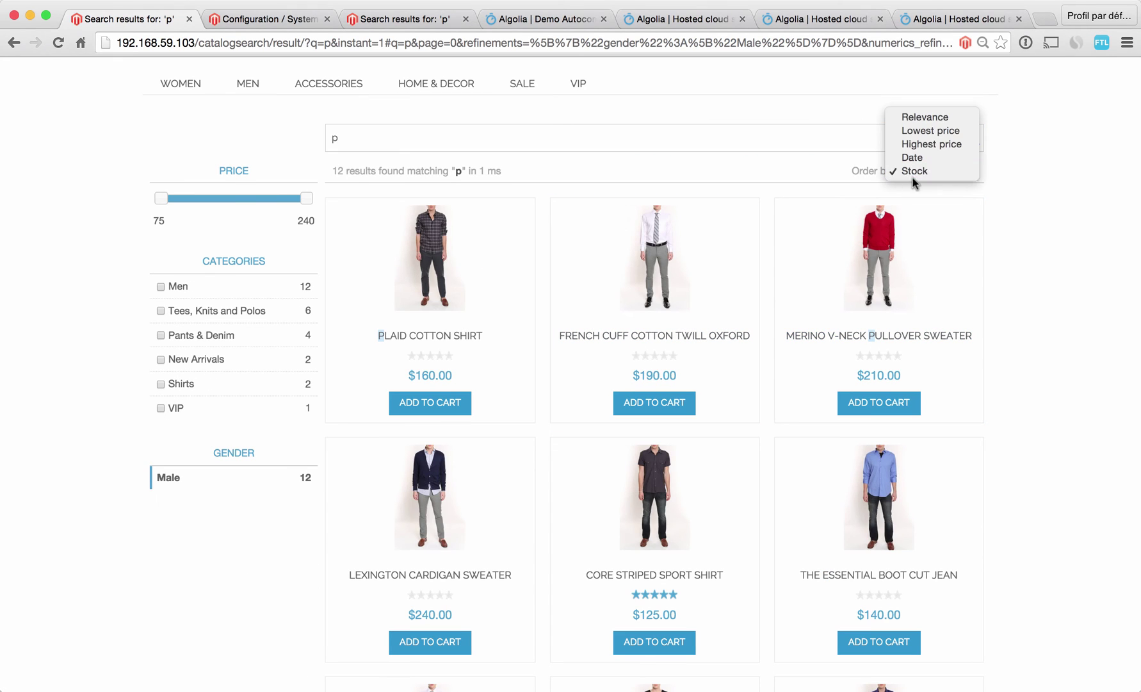
# - Return to the Algolia Search configuration and review the facet type options for the price_with_tax facet
pyautogui.click(284, 20)
pyautogui.click(286, 20)
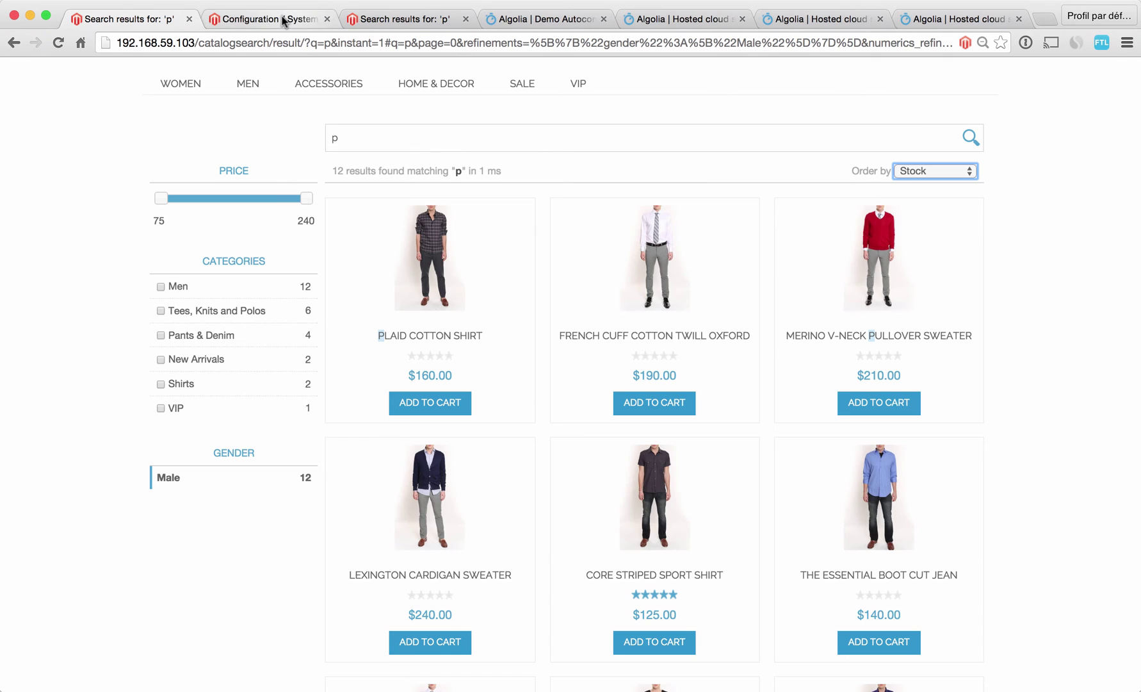
pyautogui.scroll(-10, 436, 471)
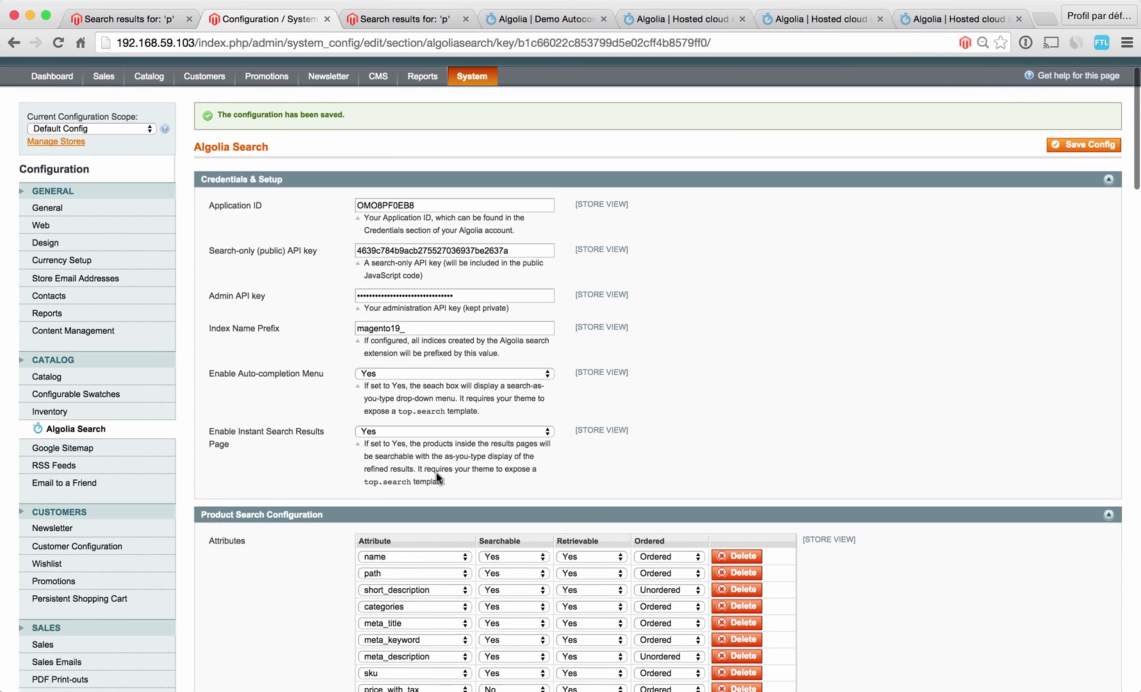
pyautogui.scroll(-5, 433, 474)
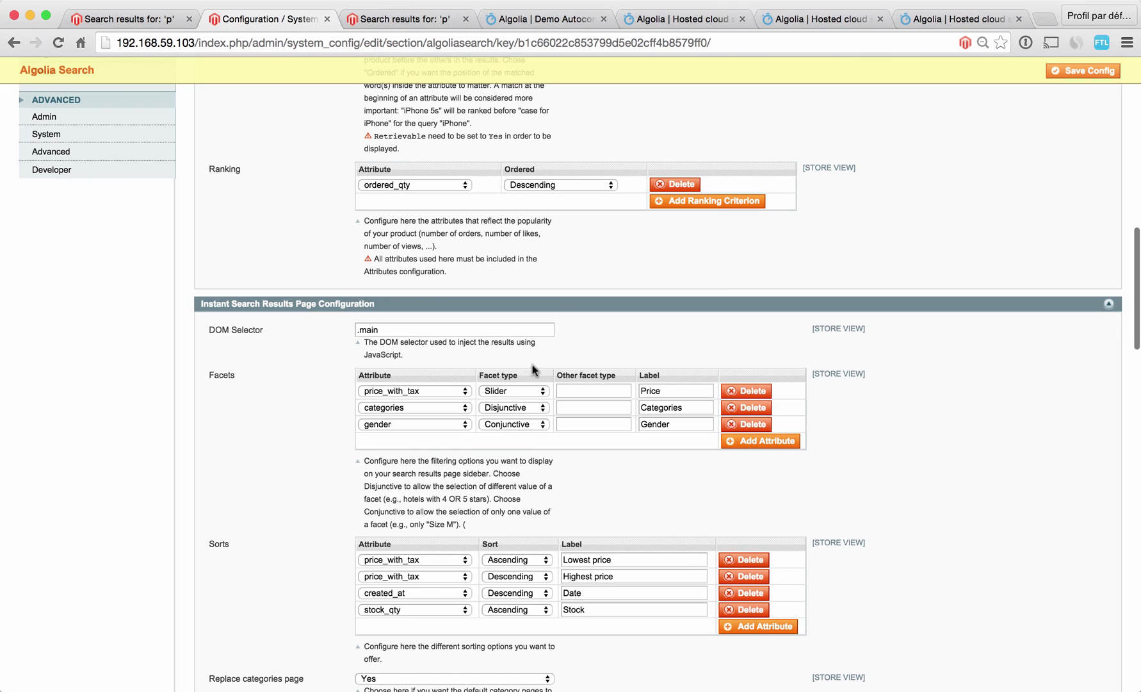
pyautogui.click(533, 390)
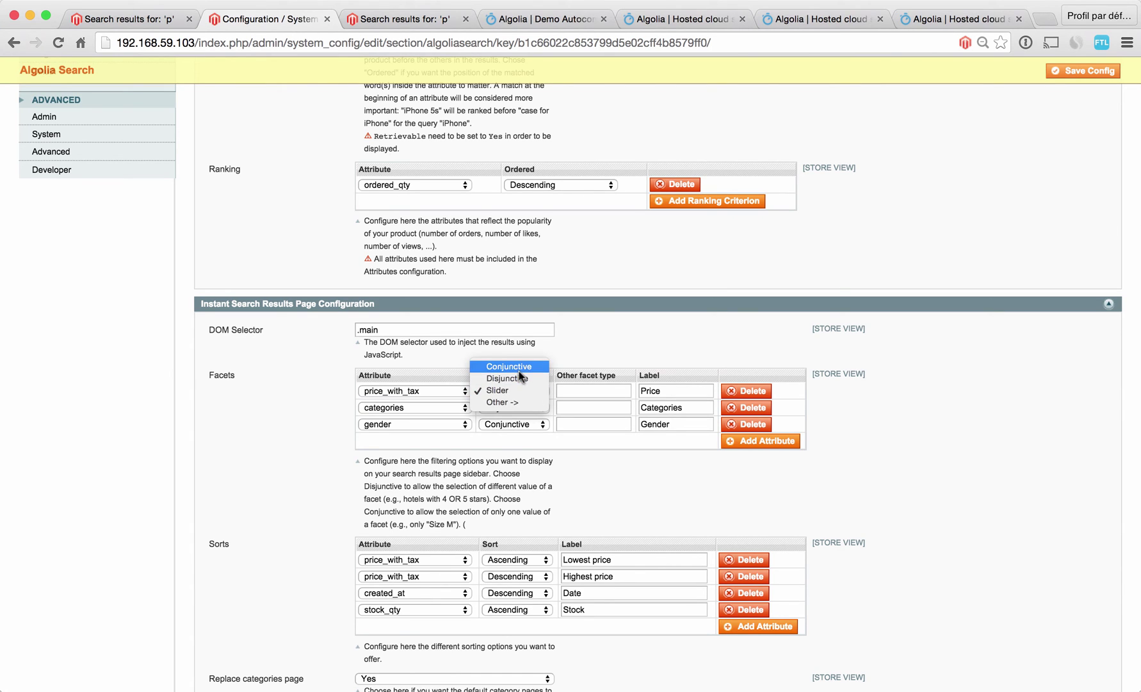
pyautogui.click(650, 348)
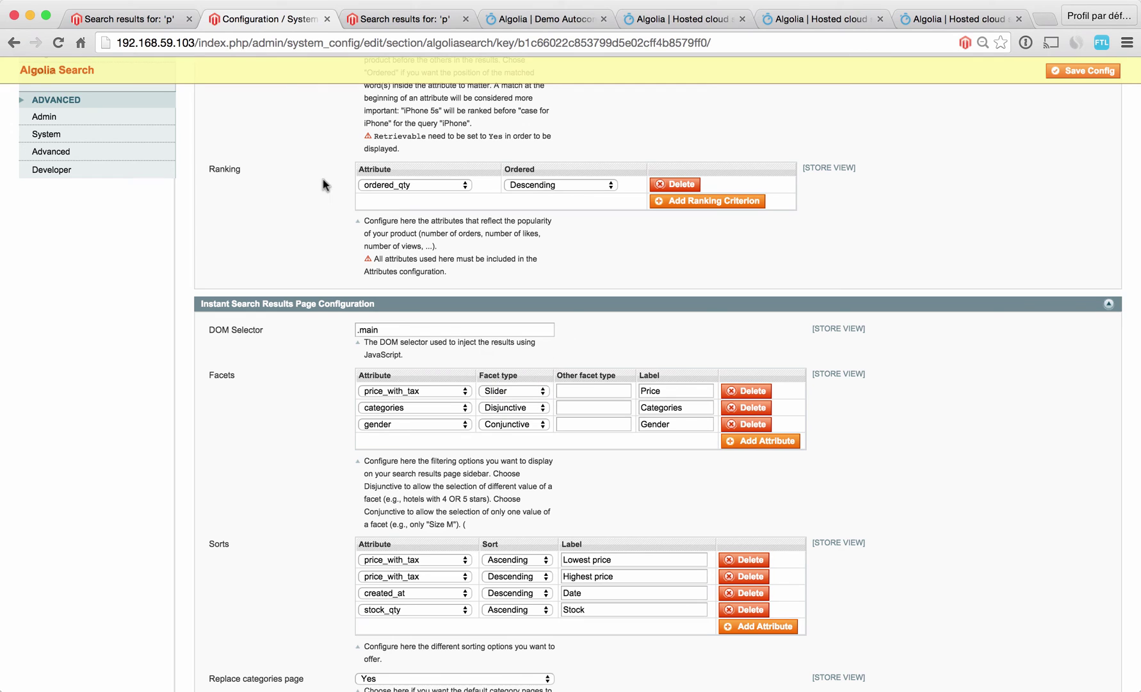
# - Limit the storefront results to a maximum price of 190 and choose Female in the Gender facet
pyautogui.click(143, 21)
pyautogui.moveTo(302, 200); pyautogui.dragTo(262, 205)
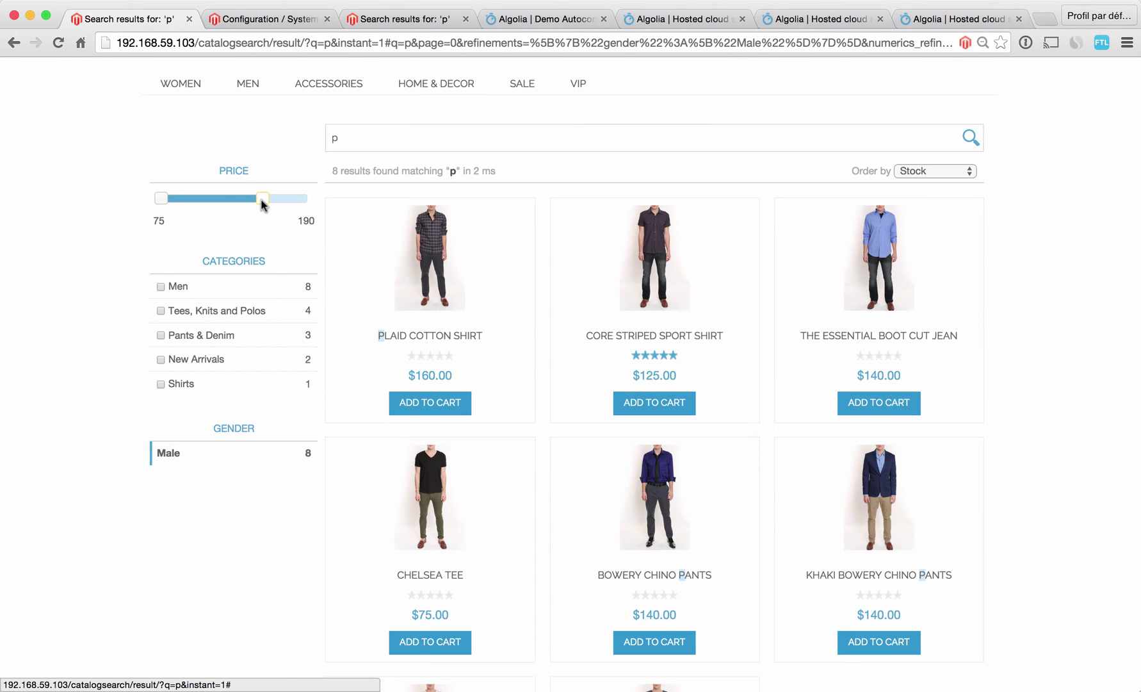
pyautogui.click(250, 22)
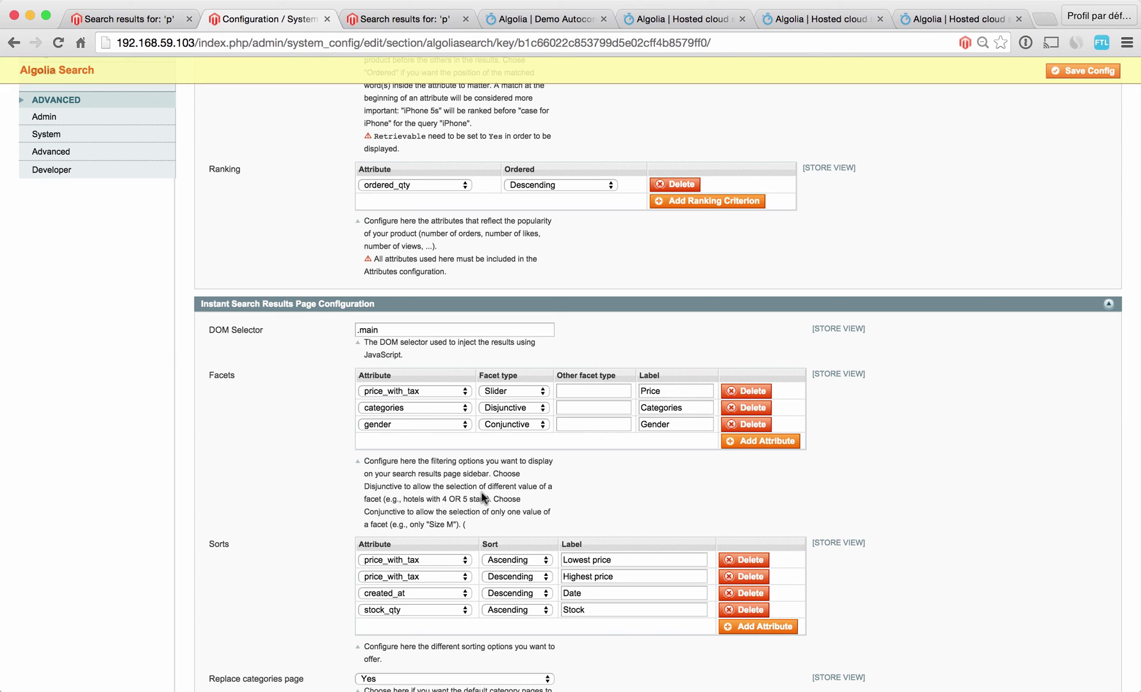
pyautogui.click(147, 24)
pyautogui.click(192, 456)
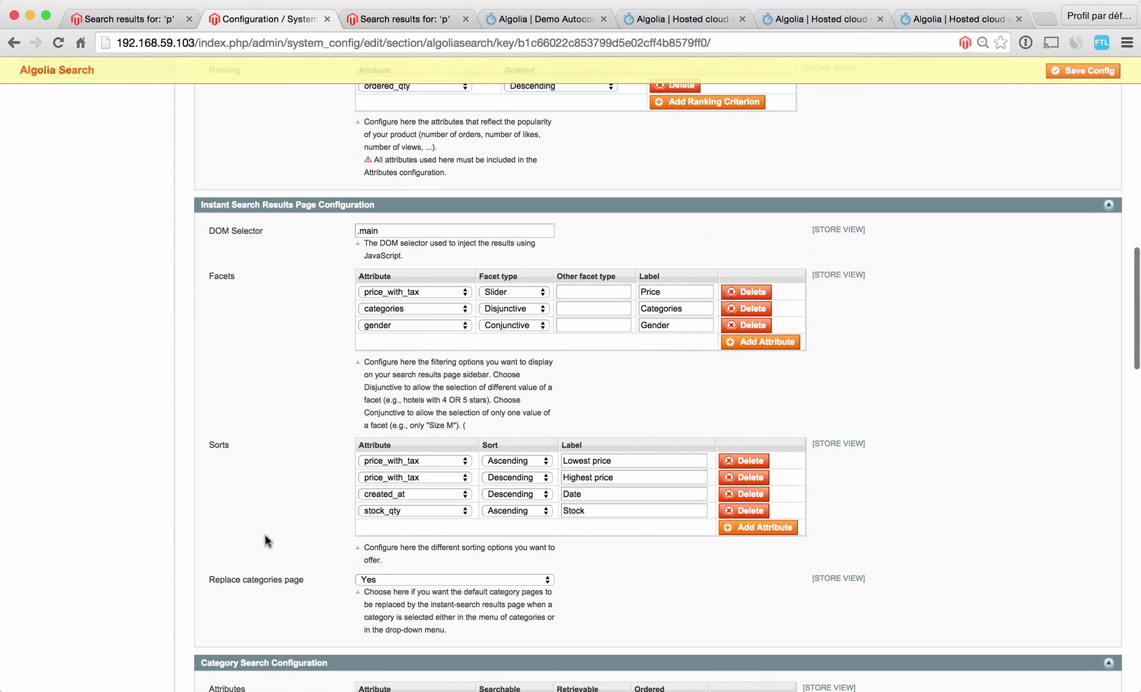
# - Review the sort direction options of the "Lowest price" sort in the instant search configuration
pyautogui.click(495, 459)
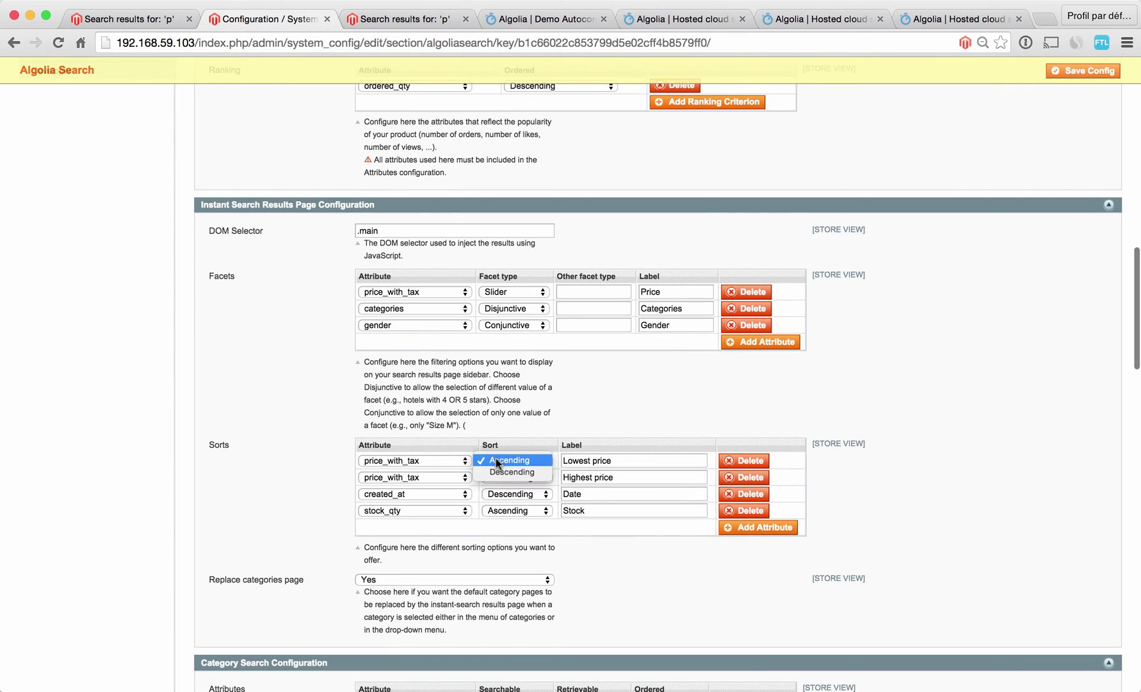
pyautogui.click(535, 427)
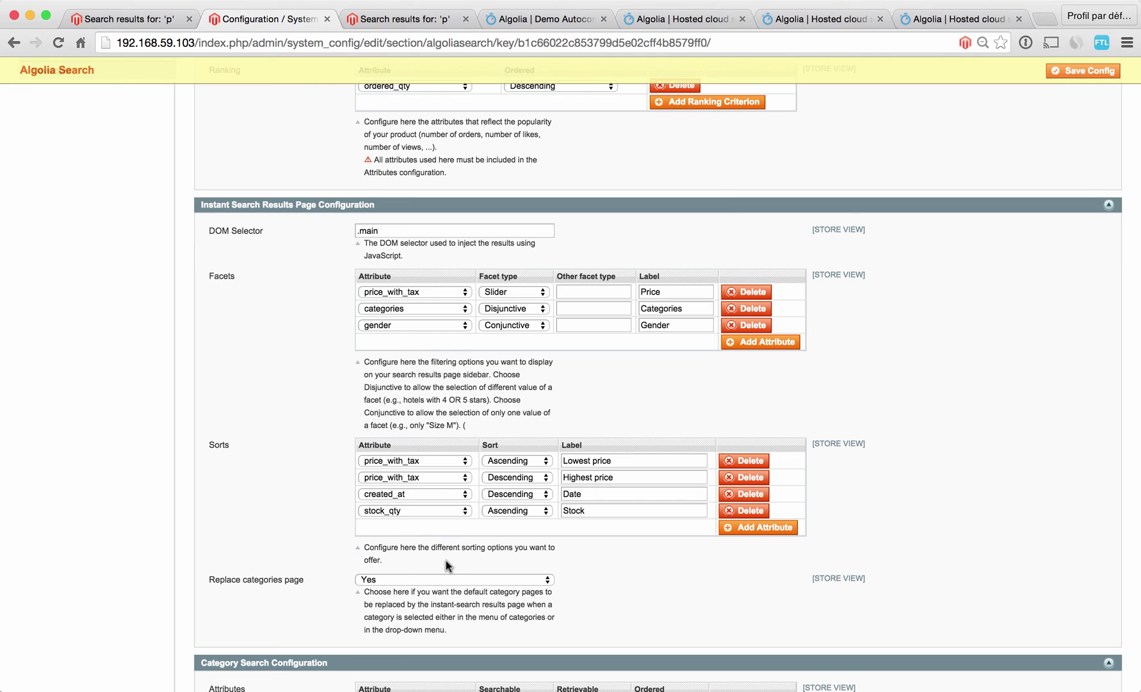
# - Open the Shirts category under Men on the storefront to view its instant search category page
pyautogui.click(125, 19)
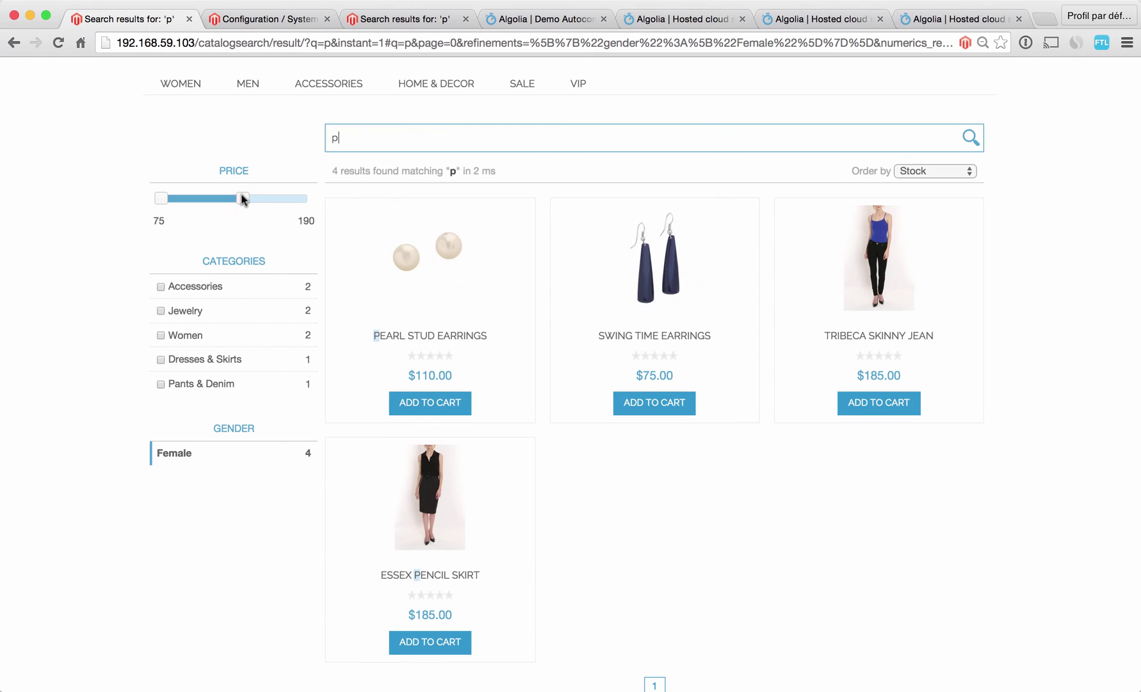
pyautogui.moveTo(248, 84)
pyautogui.click(253, 149)
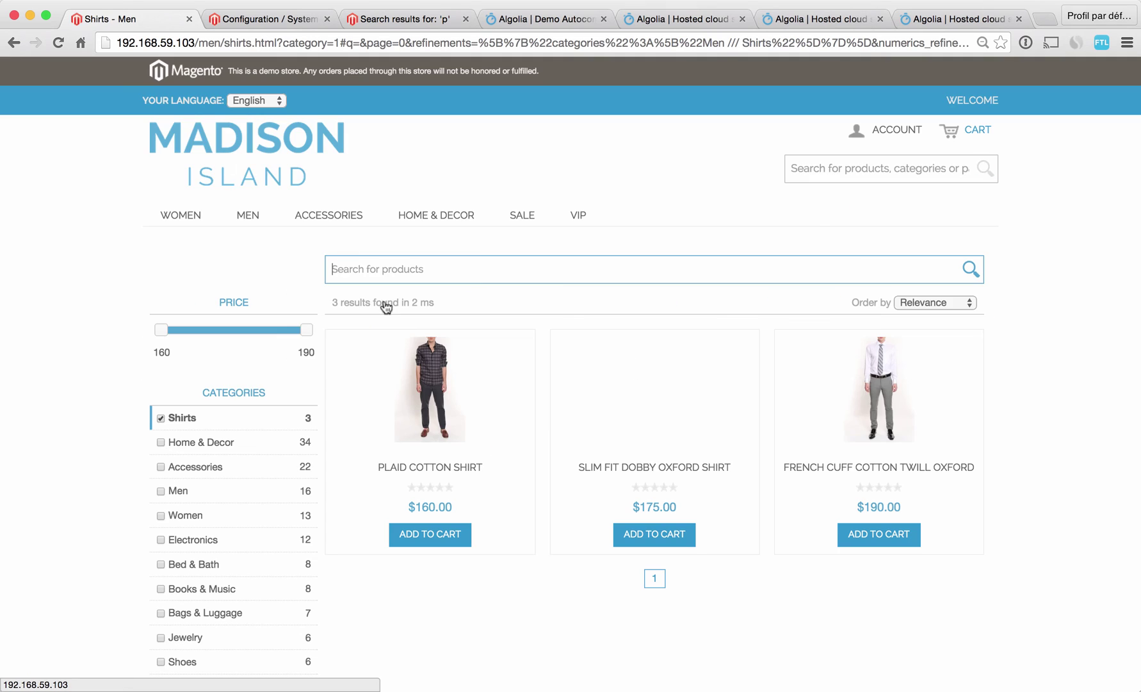
# - Set Replace categories page to No in the Algolia Search configuration and save it
pyautogui.click(220, 21)
pyautogui.click(456, 582)
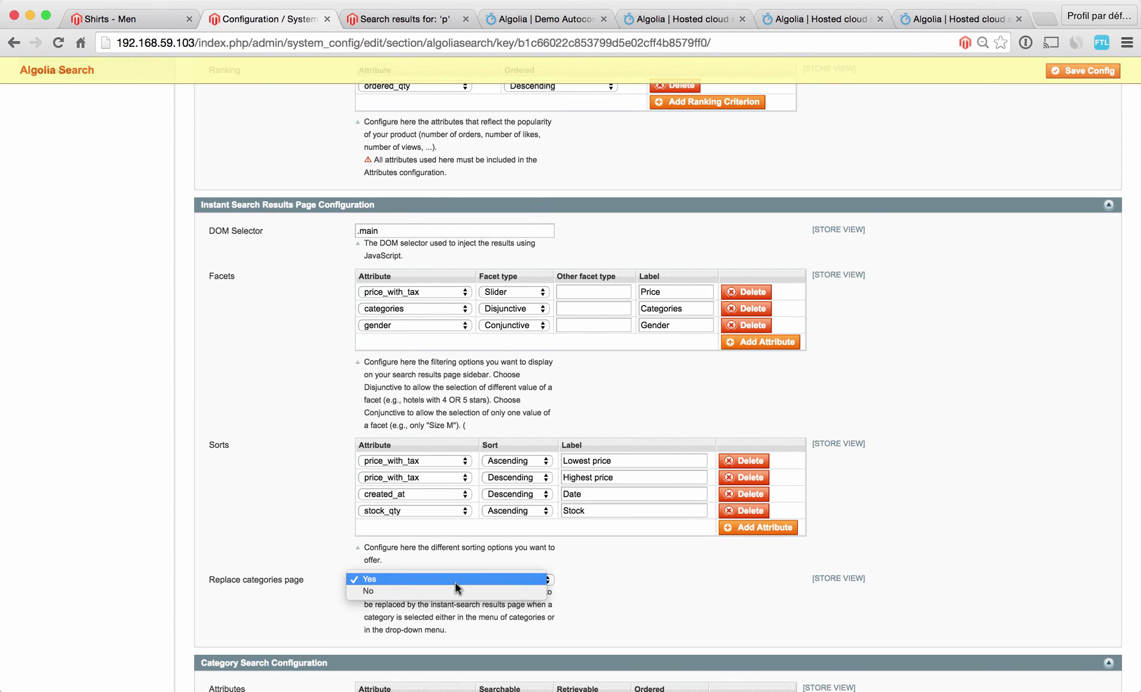
pyautogui.click(455, 590)
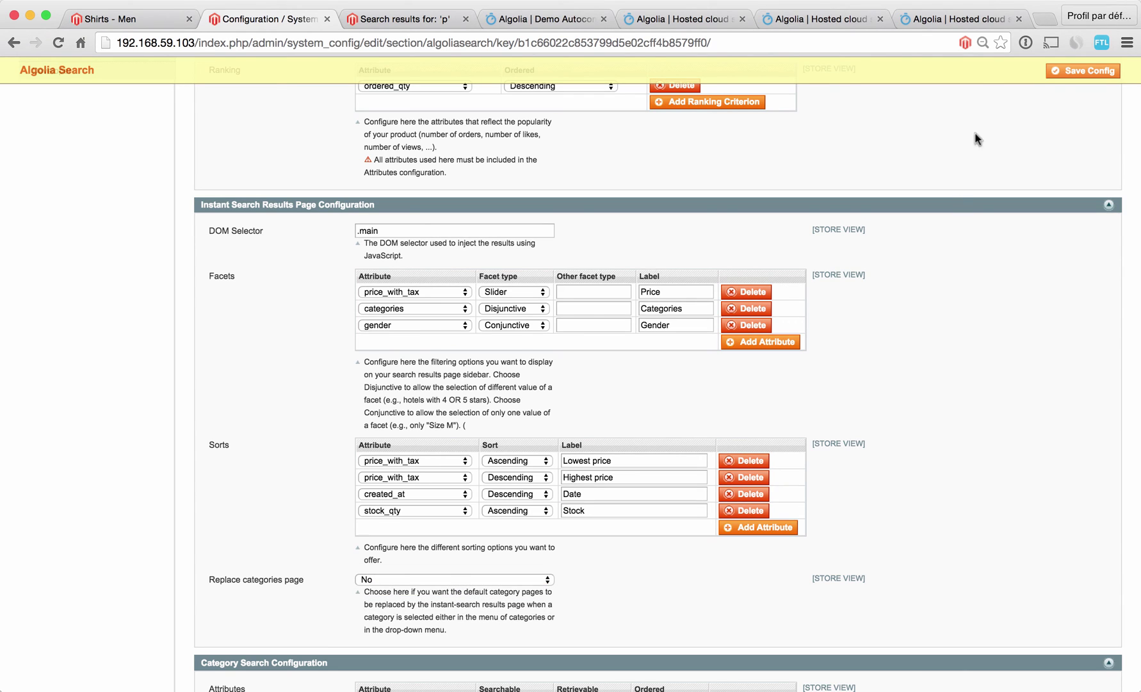
pyautogui.click(1089, 70)
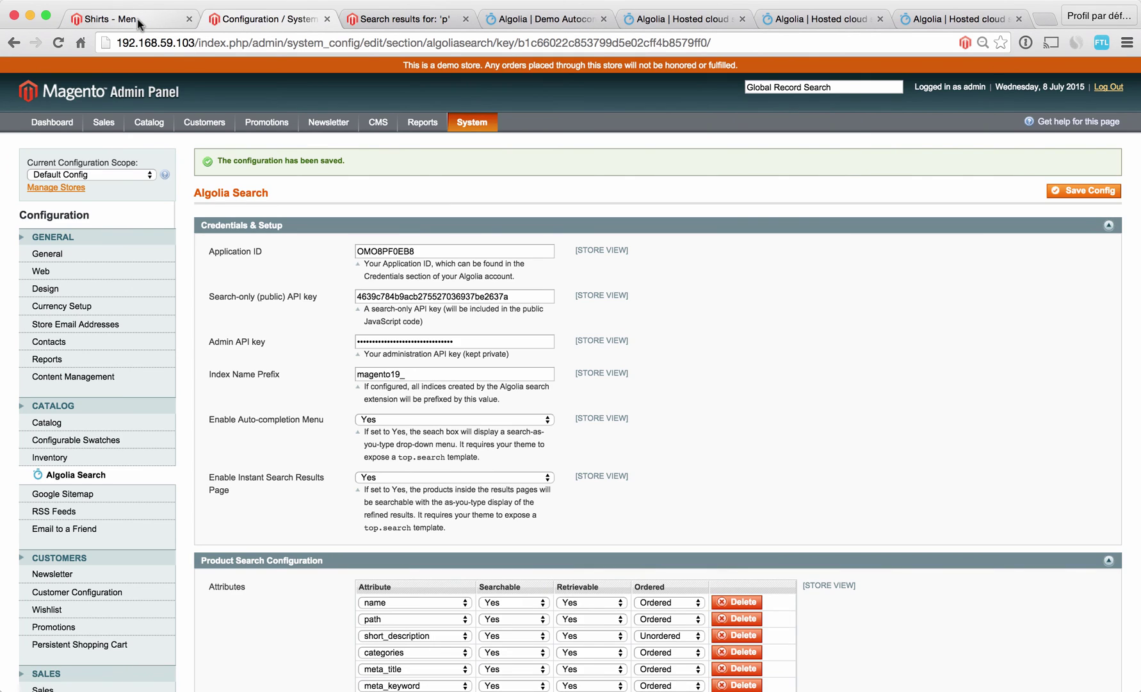
# - Open the New Arrivals category under Men on the storefront to check its category page
pyautogui.click(138, 21)
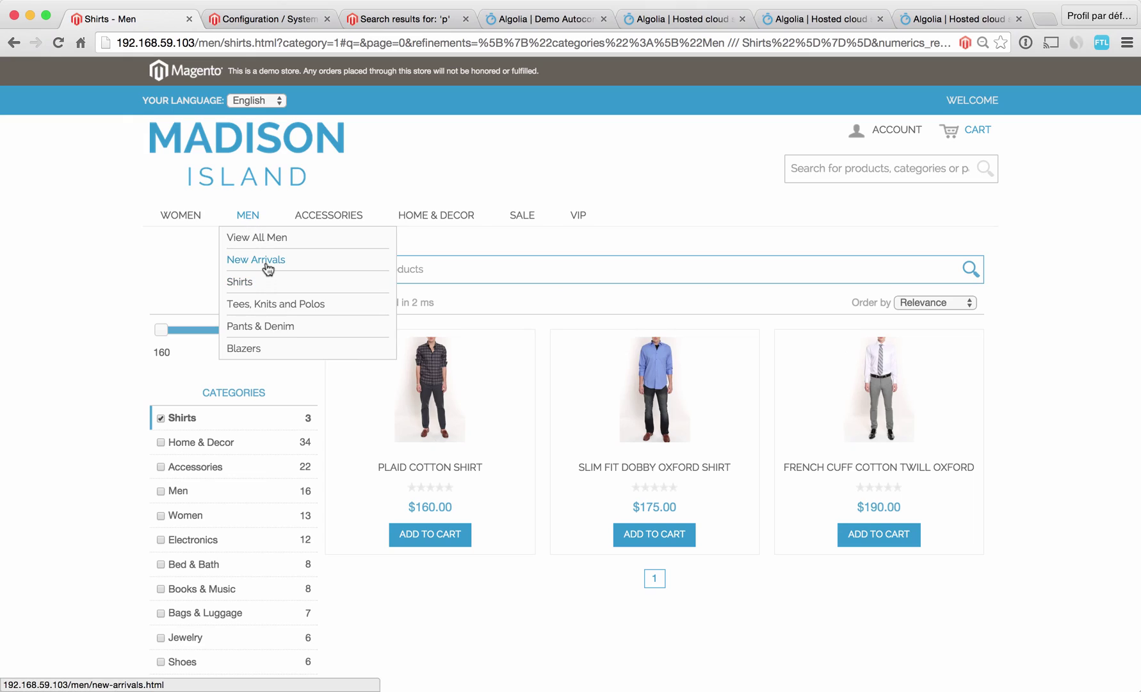
pyautogui.click(262, 262)
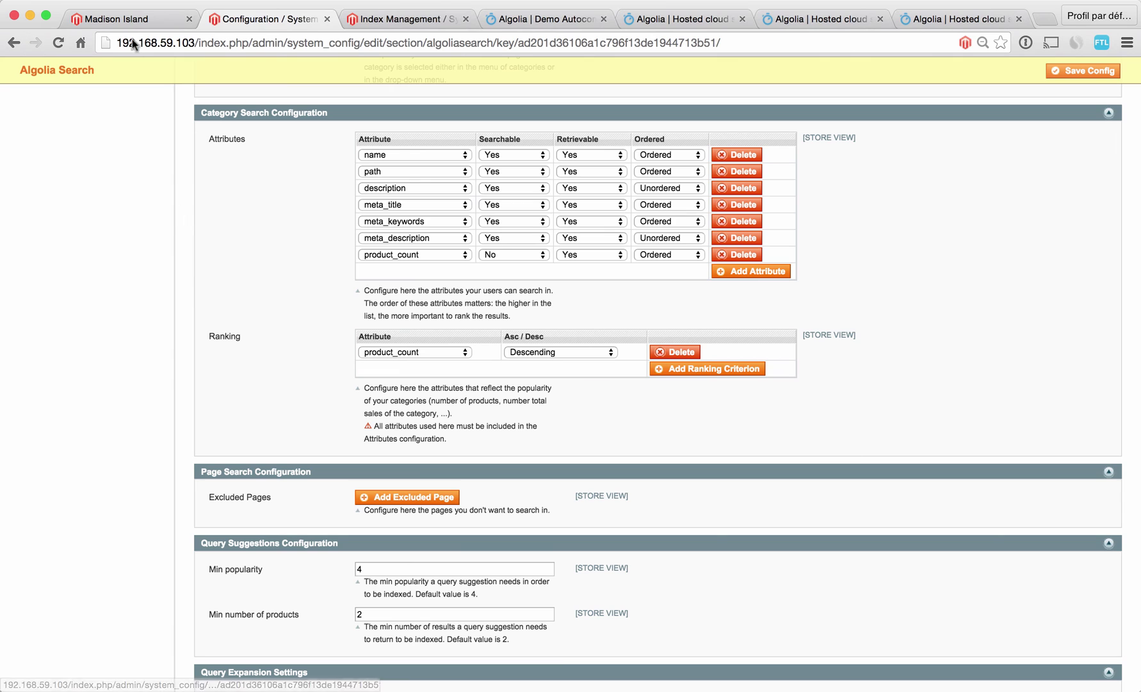
# - Search the storefront for "s" and compare the suggested categories and pages with the Category and Page Search Configuration
pyautogui.click(121, 18)
pyautogui.click(810, 164)
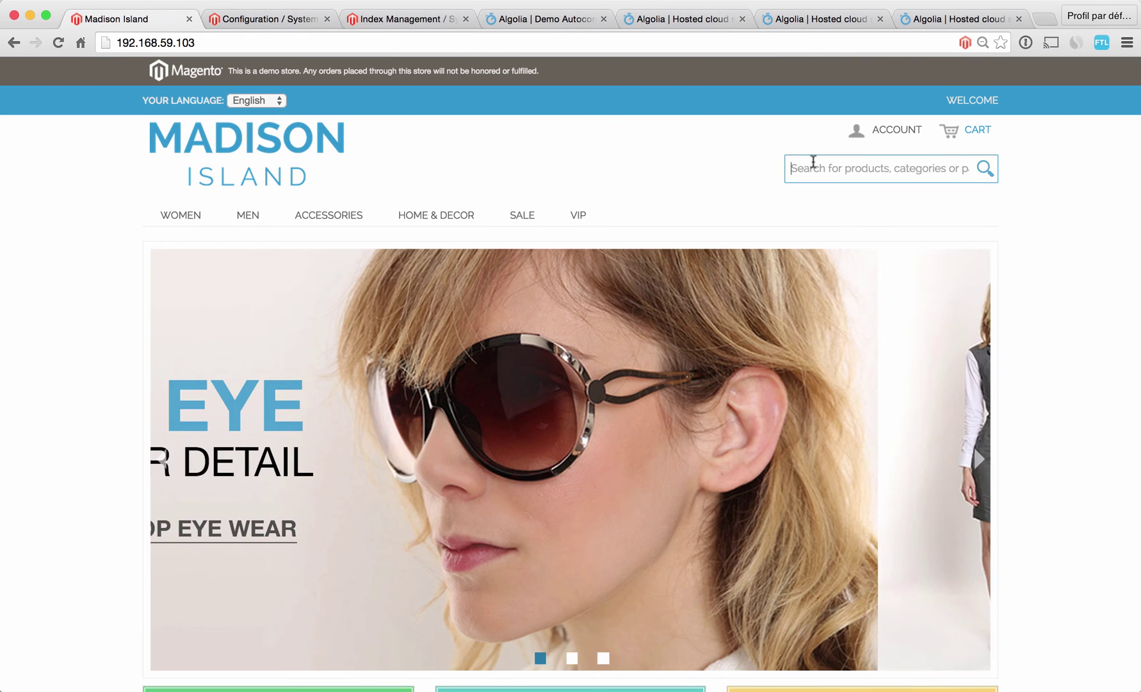
pyautogui.write('s')
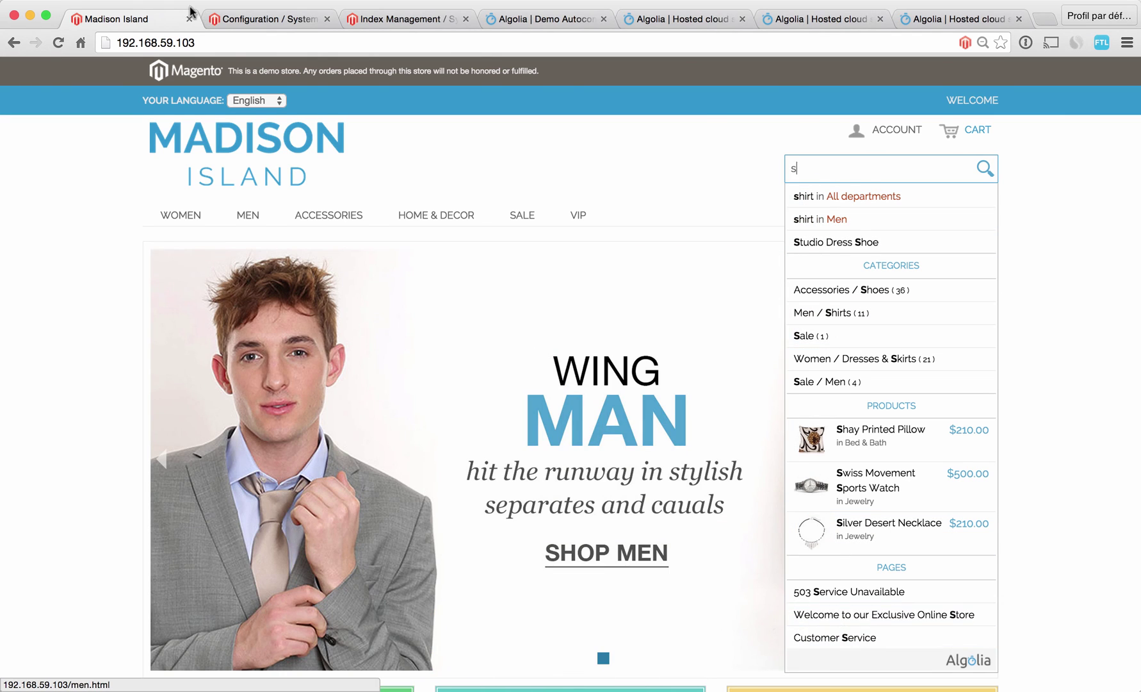
pyautogui.click(248, 16)
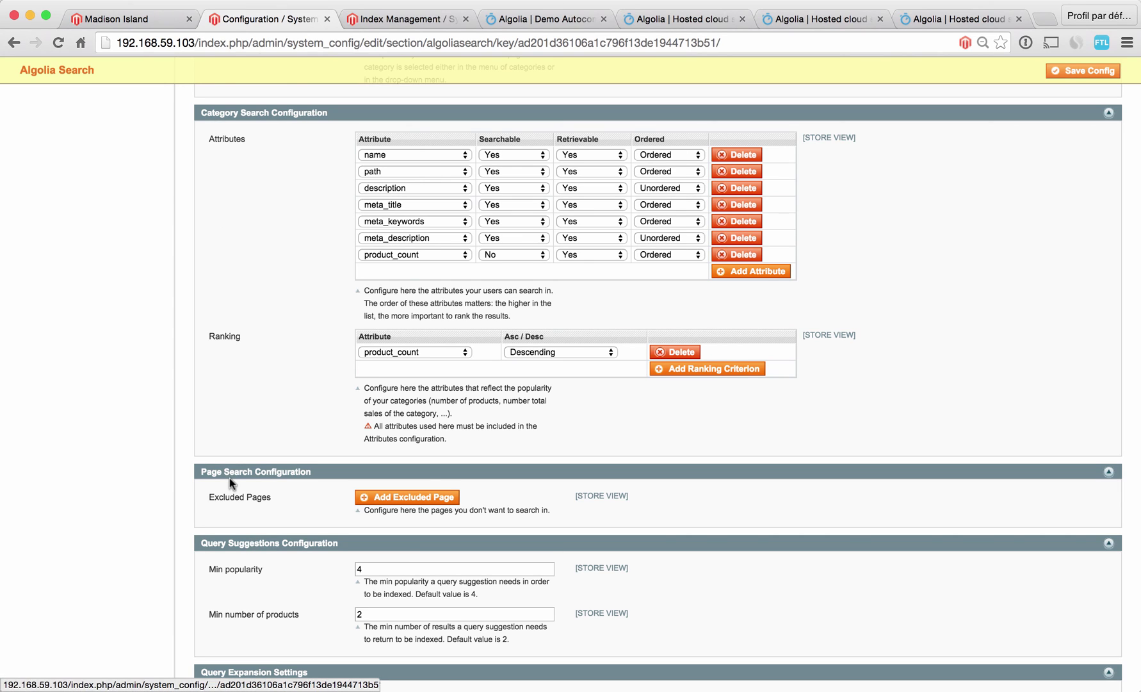
pyautogui.click(135, 23)
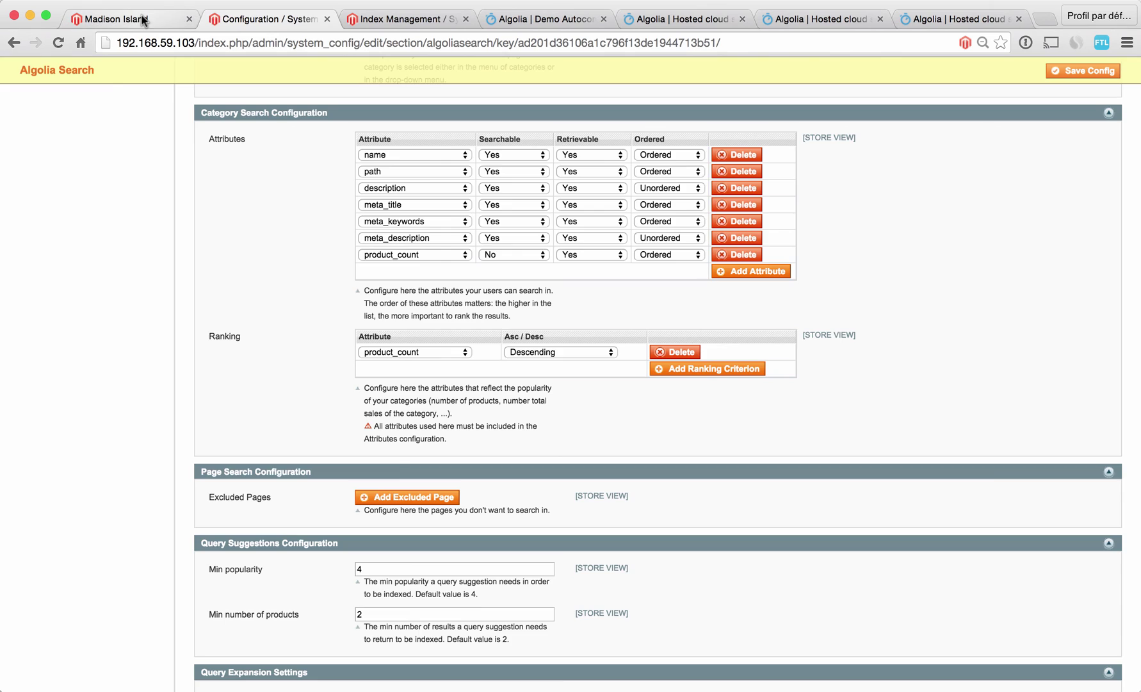
pyautogui.press('BackSpace')
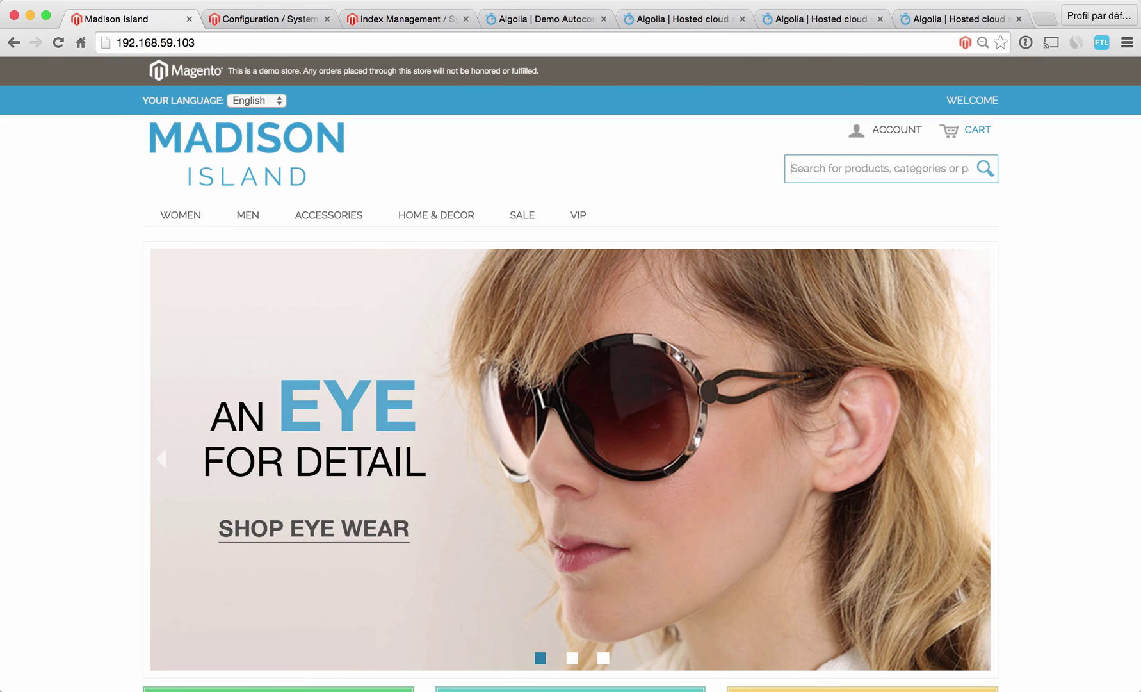
pyautogui.write('s')
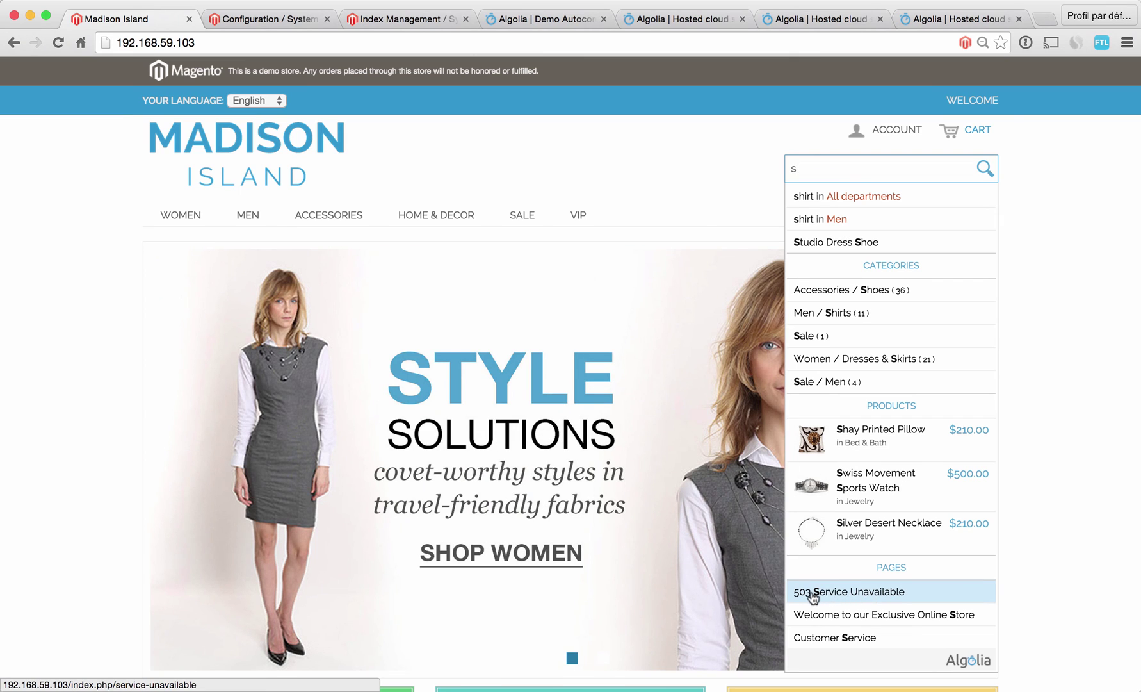
# - Add service-unavailable as an excluded page in the Page Search Configuration and save the configuration
pyautogui.click(293, 19)
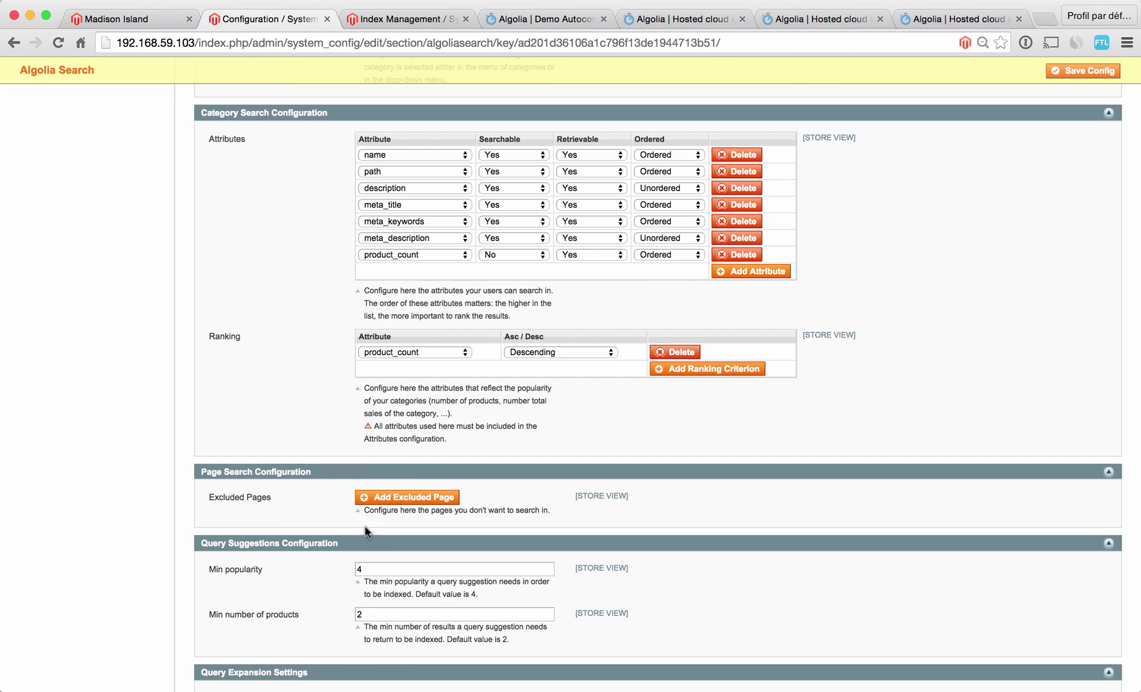
pyautogui.click(366, 499)
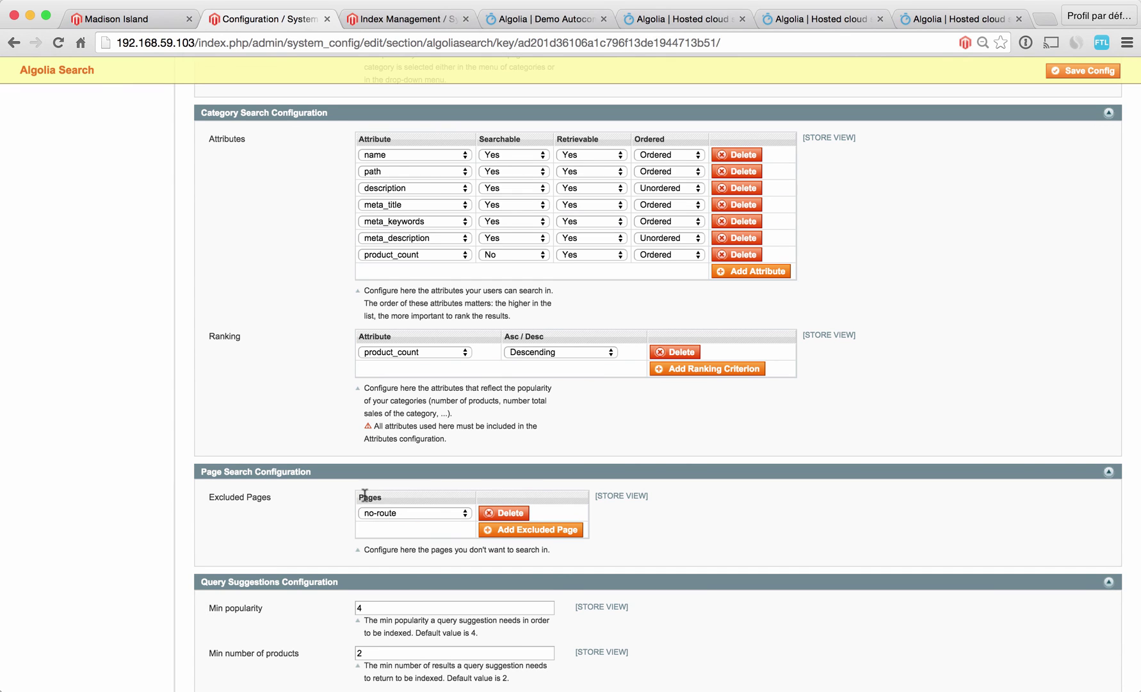
pyautogui.click(400, 513)
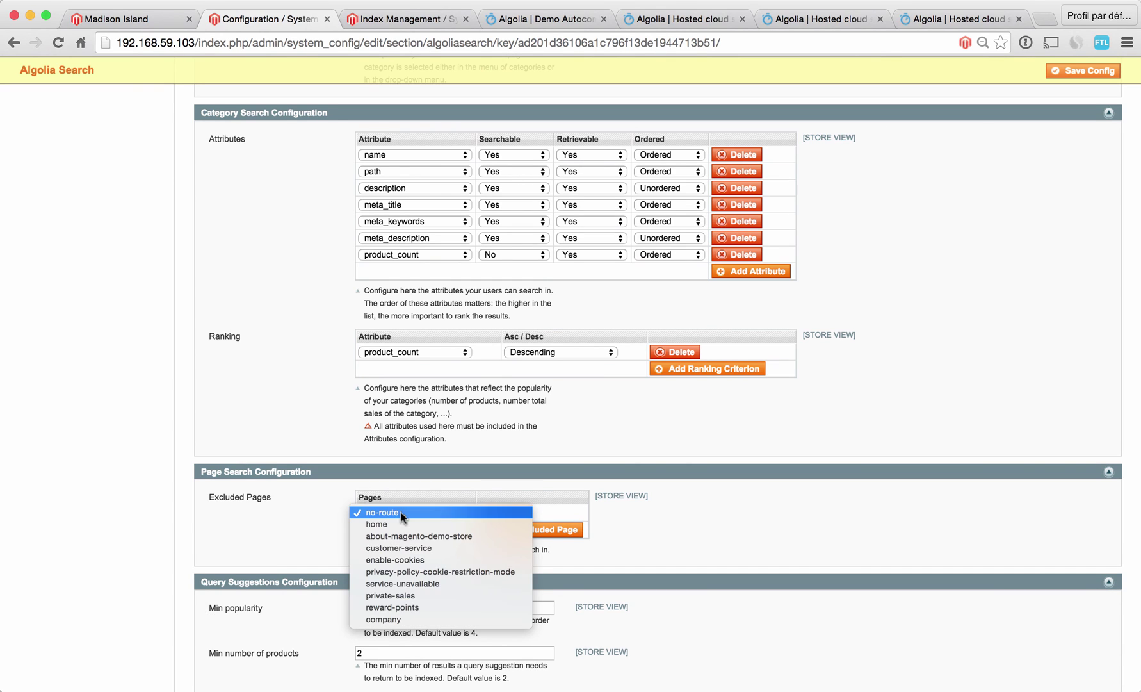
pyautogui.click(410, 584)
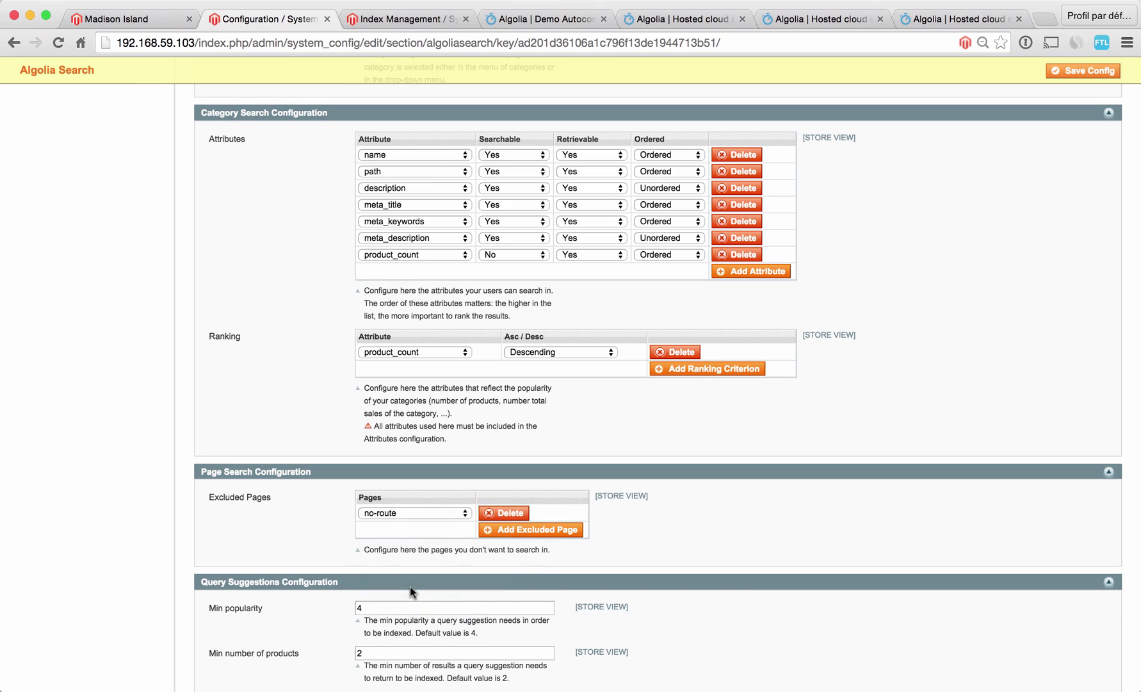
pyautogui.click(1091, 71)
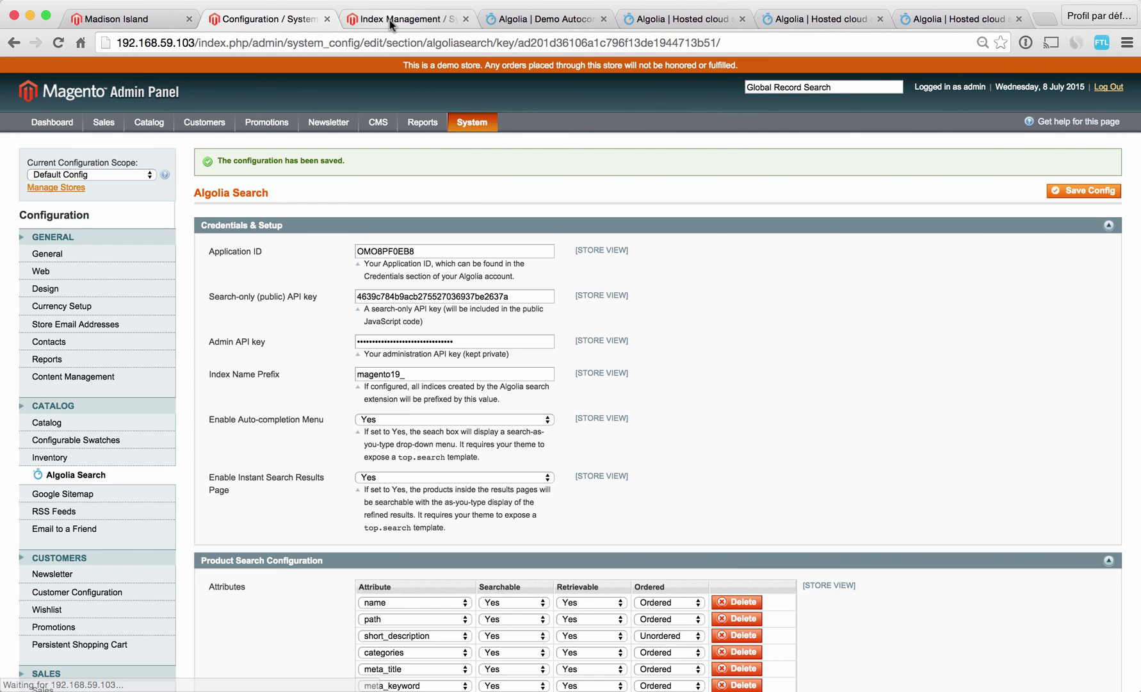
# - Reindex the Algolia Search Pages data in Index Management
pyautogui.click(390, 20)
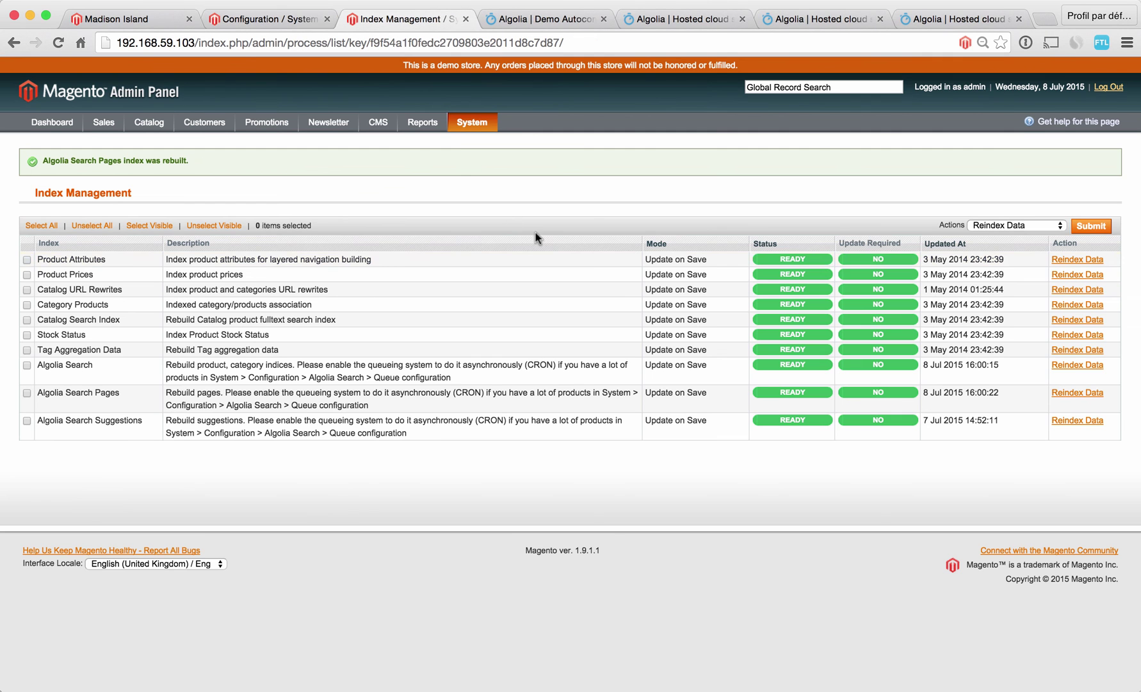
pyautogui.click(1086, 397)
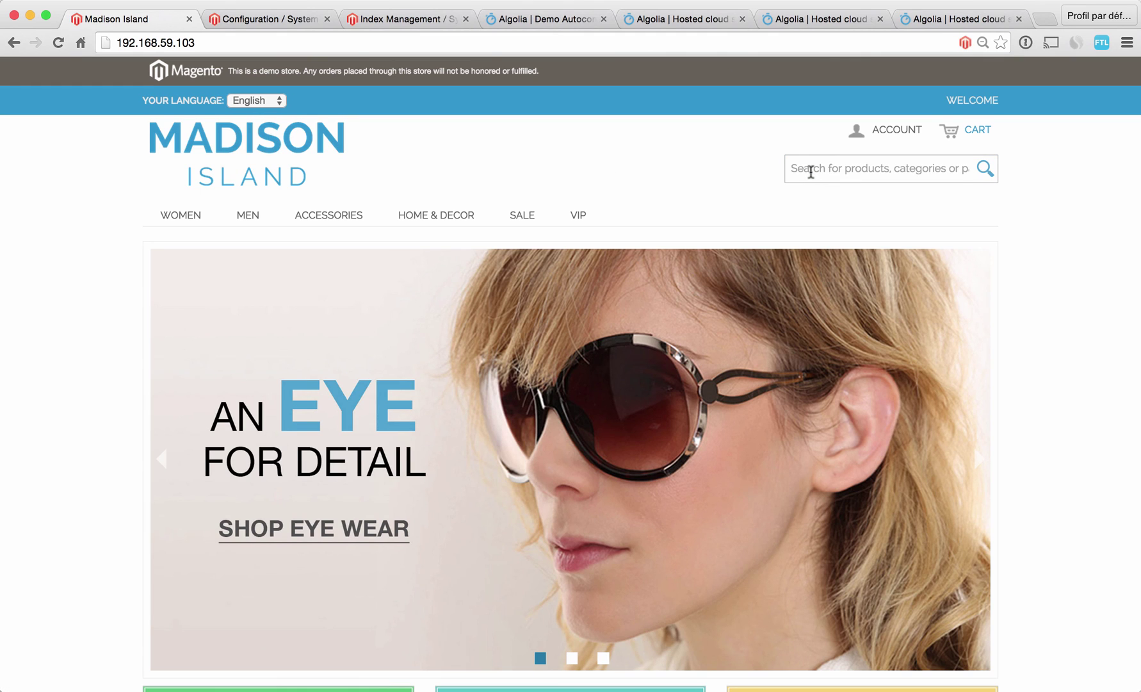
# - Search the storefront for "s" to check the page suggestions after the reindex
pyautogui.click(811, 172)
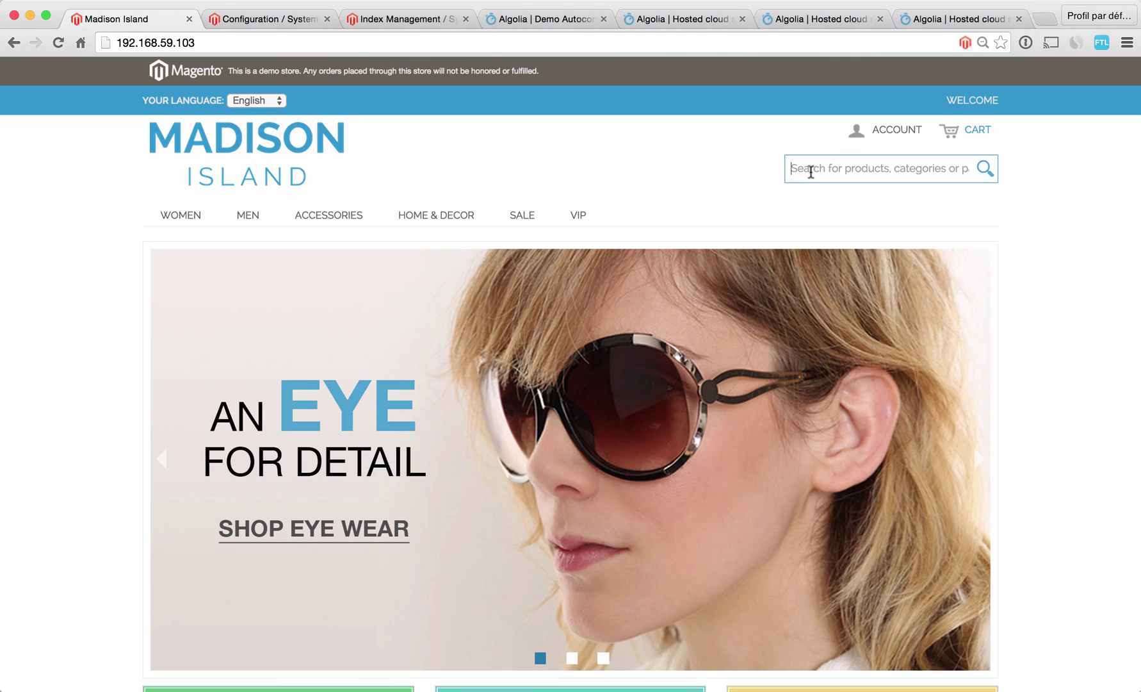
pyautogui.write('s')
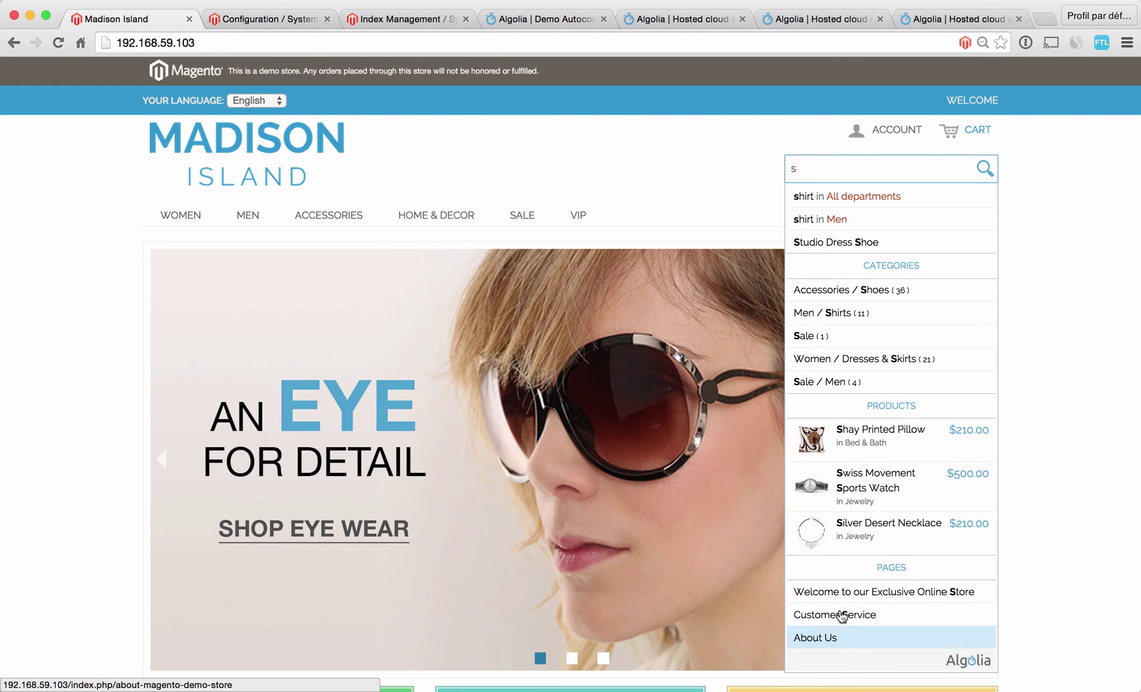
# - Set the number of category suggestions to 0 in the Algolia Search UI/UX settings and save the configuration
pyautogui.click(225, 19)
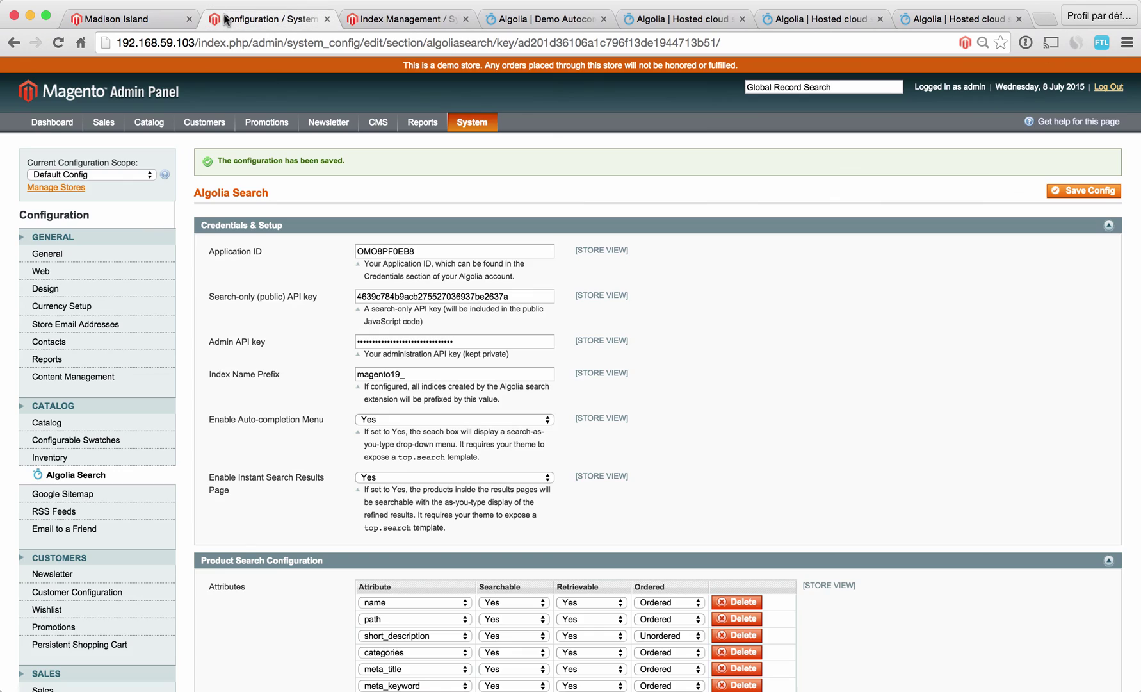
pyautogui.scroll(-15, 277, 573)
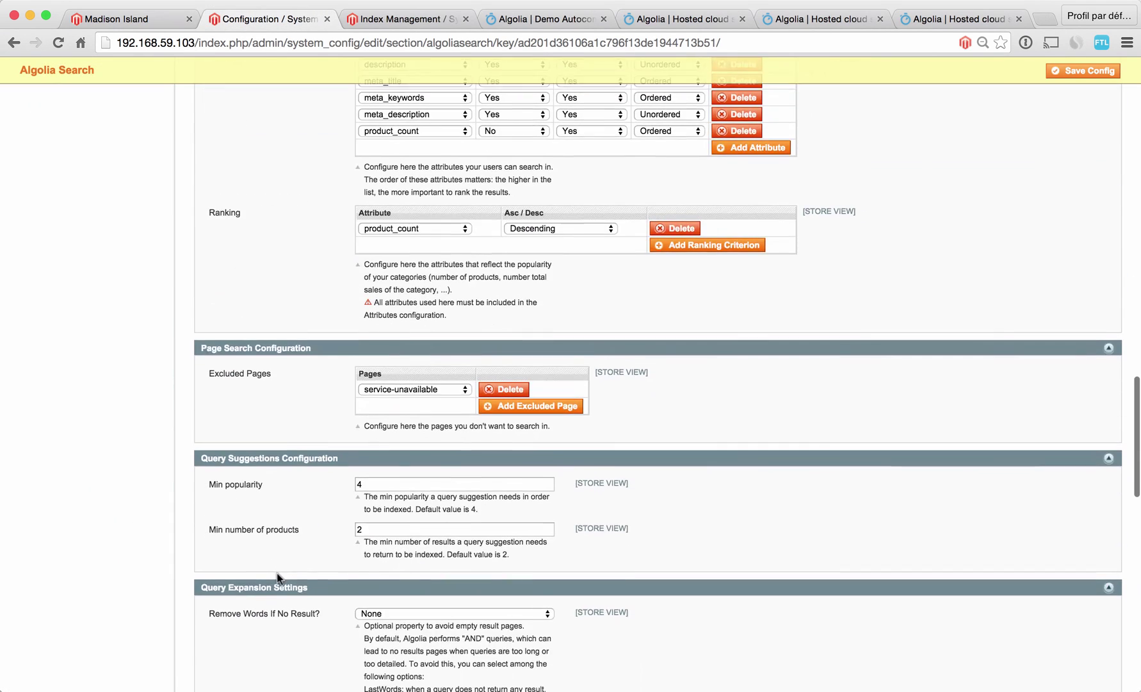
pyautogui.scroll(3, 277, 572)
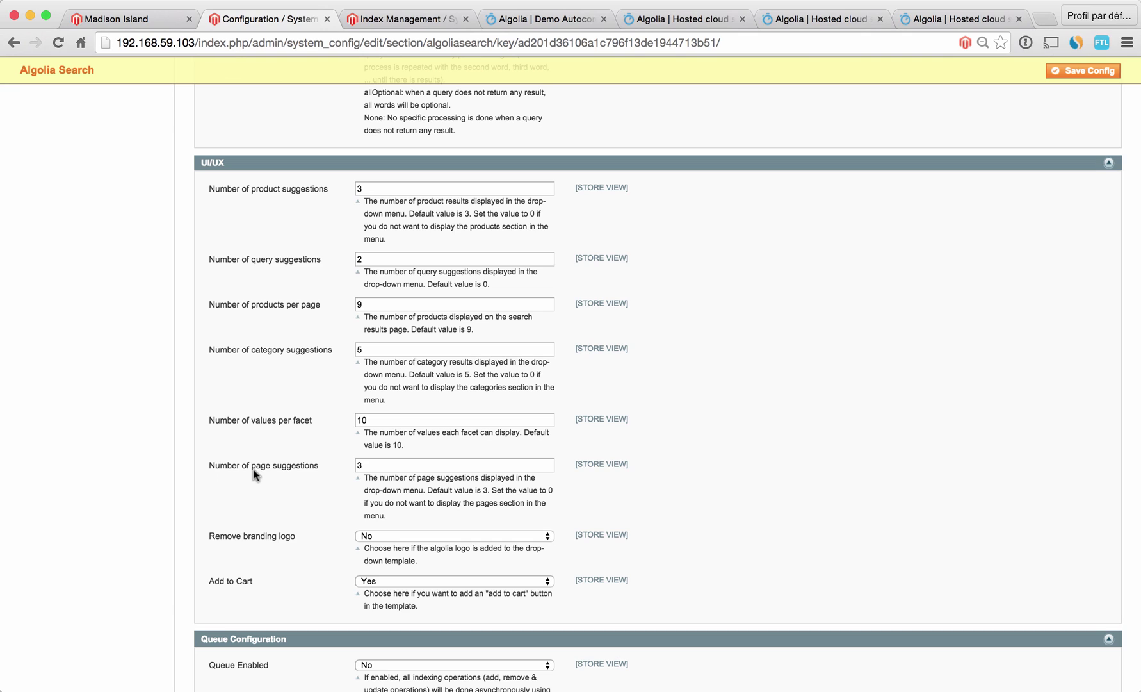
pyautogui.doubleClick(362, 349)
pyautogui.write('0')
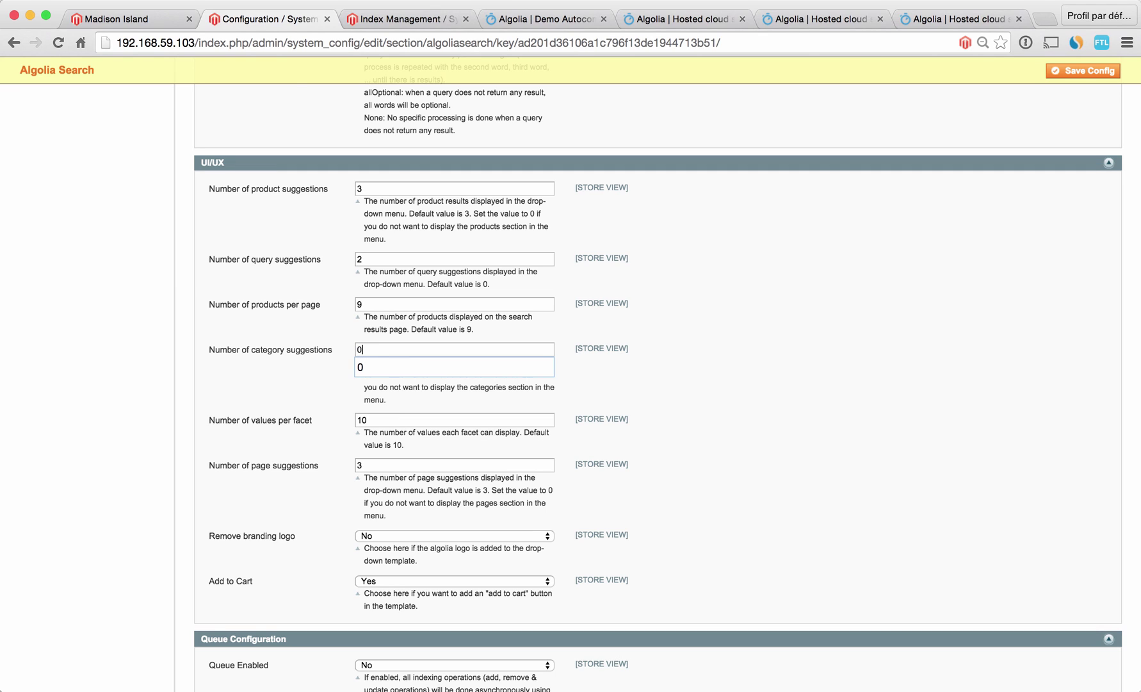
pyautogui.click(832, 345)
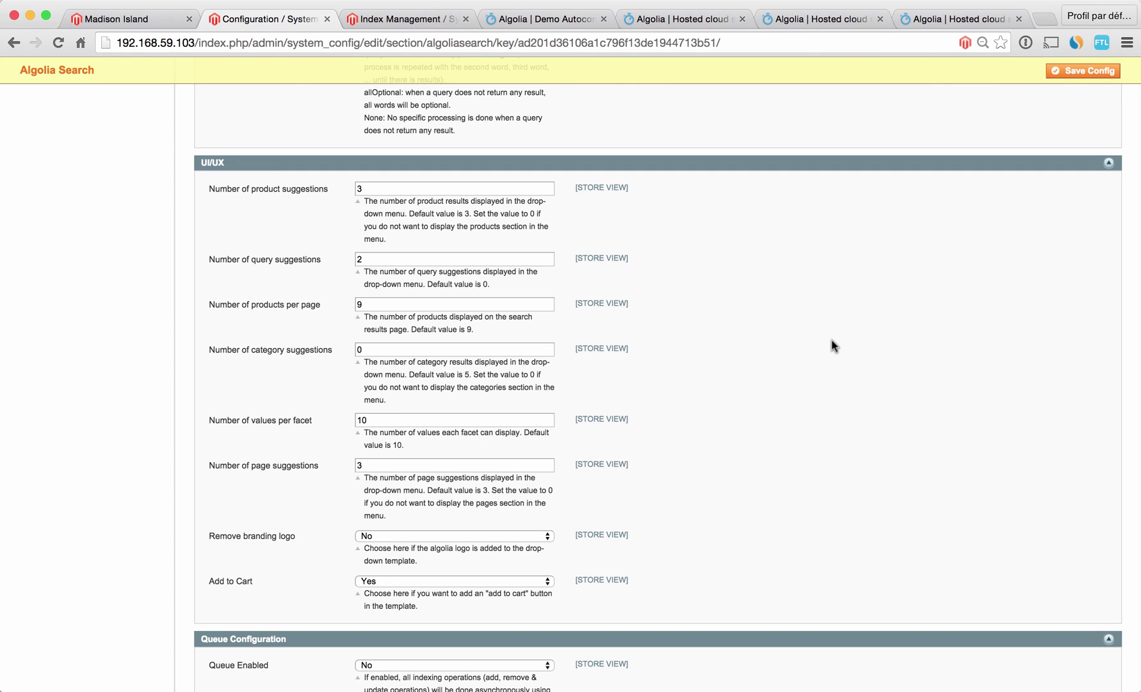
pyautogui.click(1076, 72)
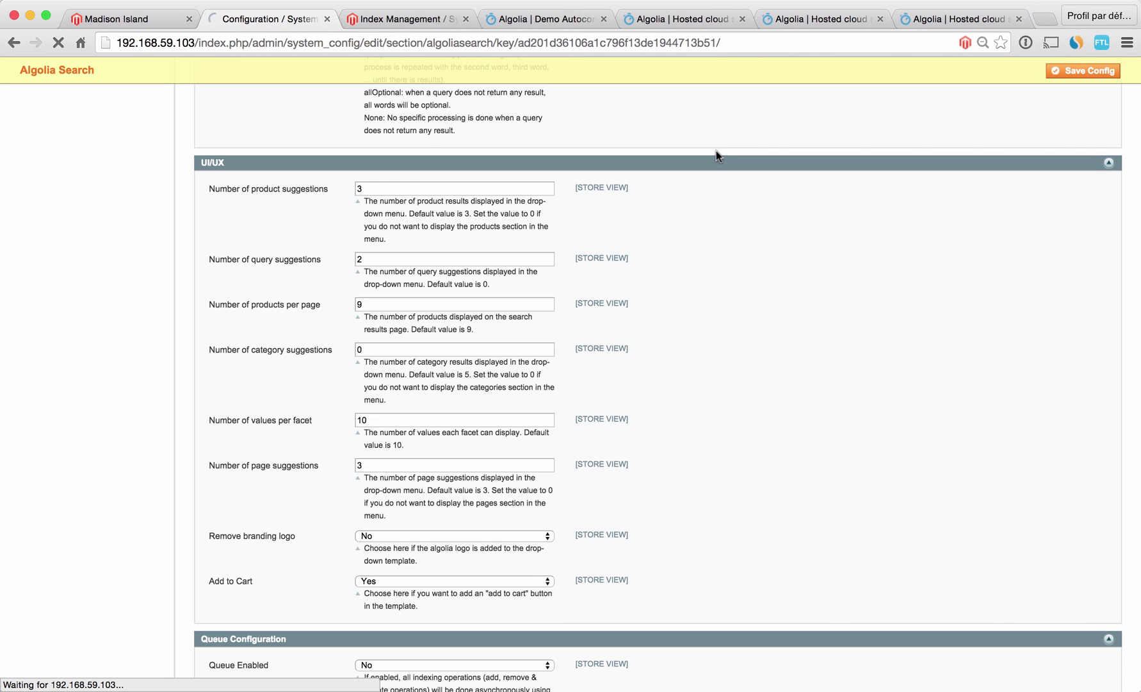
# - Reload the storefront home page and search for "s" to check which suggestion sections the drop-down shows
pyautogui.click(101, 24)
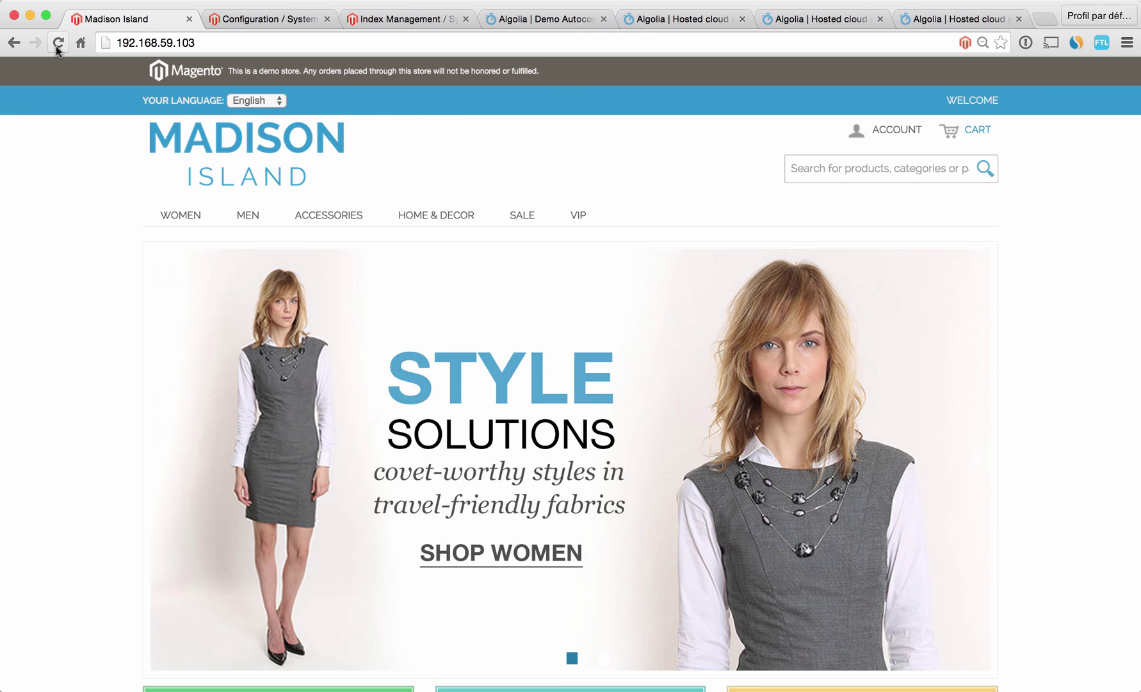
pyautogui.click(58, 45)
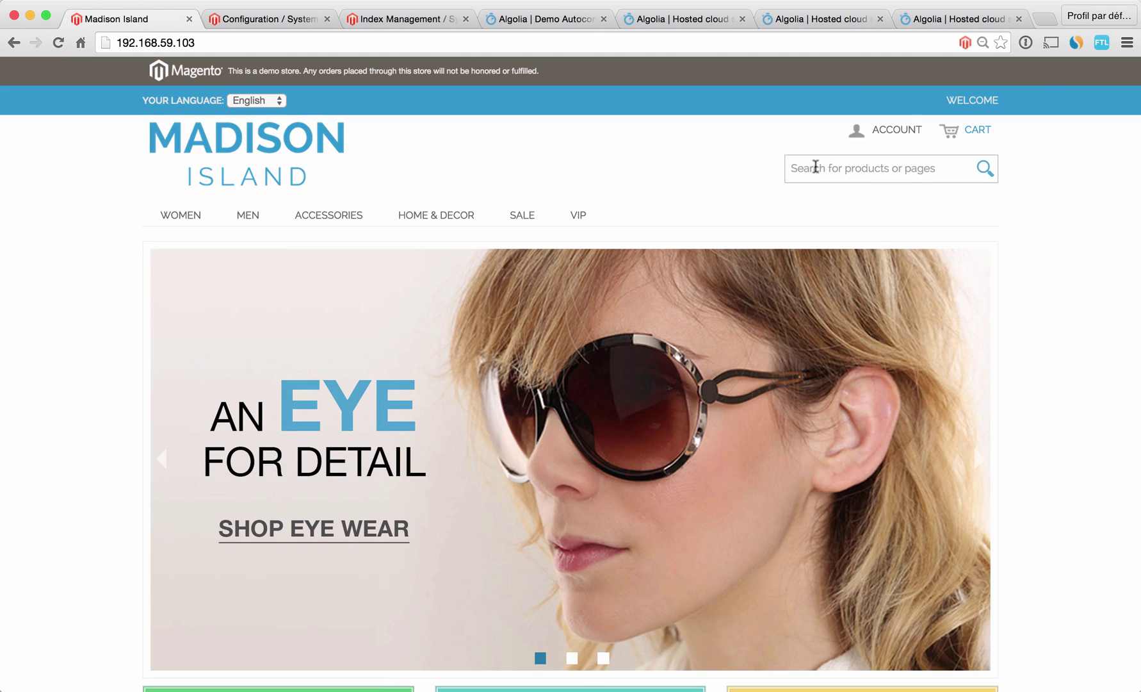
pyautogui.click(818, 168)
pyautogui.write('s')
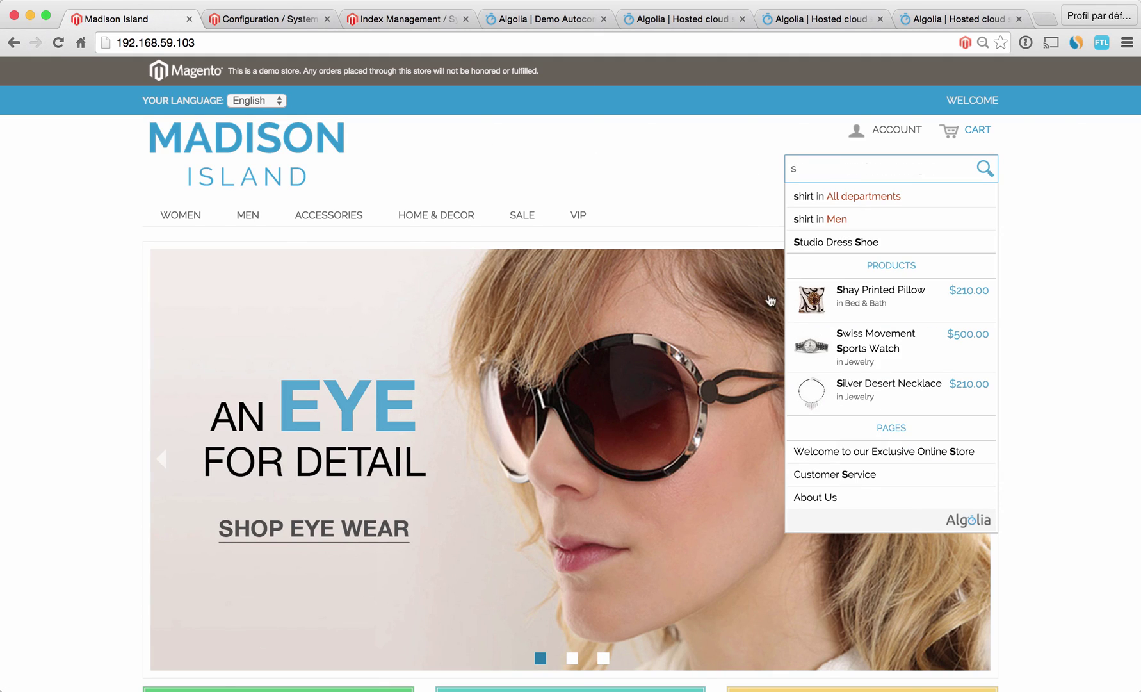
# - Review the remaining UI/UX and Queue Configuration settings of the Algolia Search configuration
pyautogui.click(256, 19)
pyautogui.scroll(-20, 244, 487)
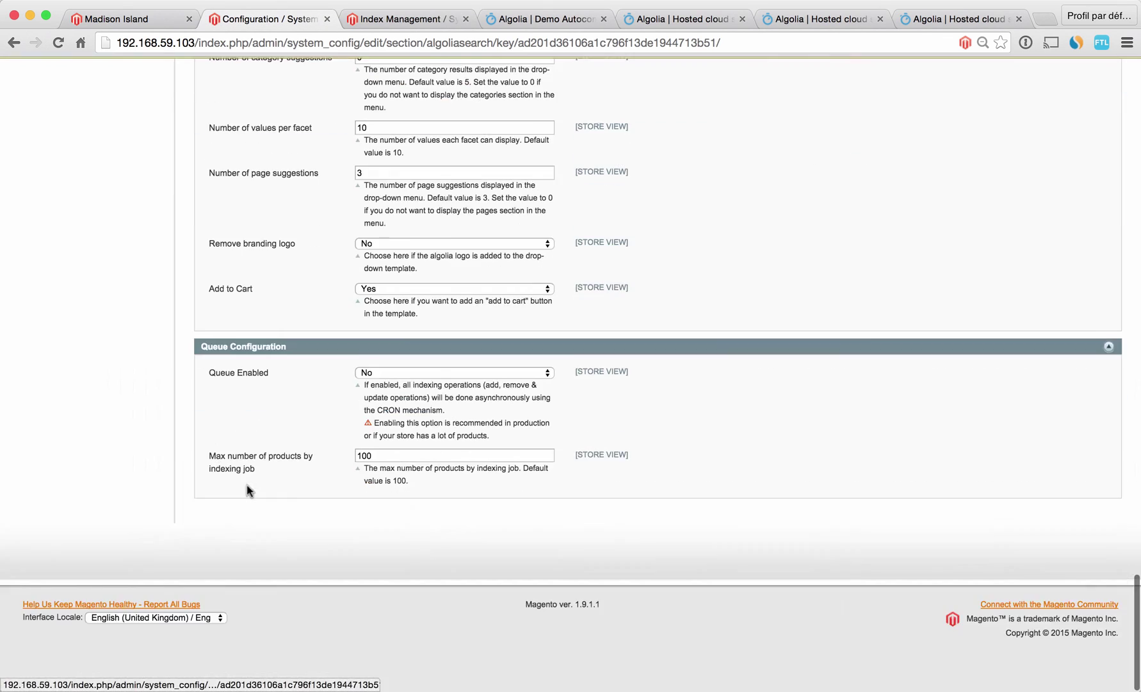
pyautogui.scroll(6, 247, 485)
pyautogui.scroll(-3, 247, 484)
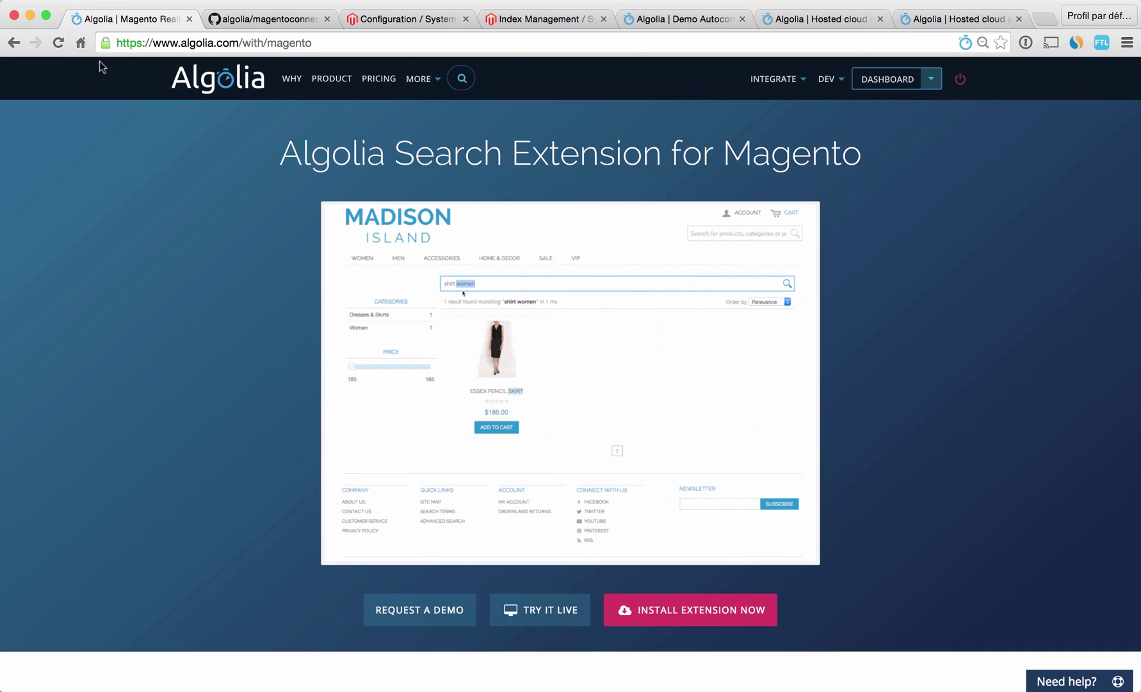
# - Switch to the algolia/magentoconnect-search repository page on GitHub
pyautogui.click(253, 20)
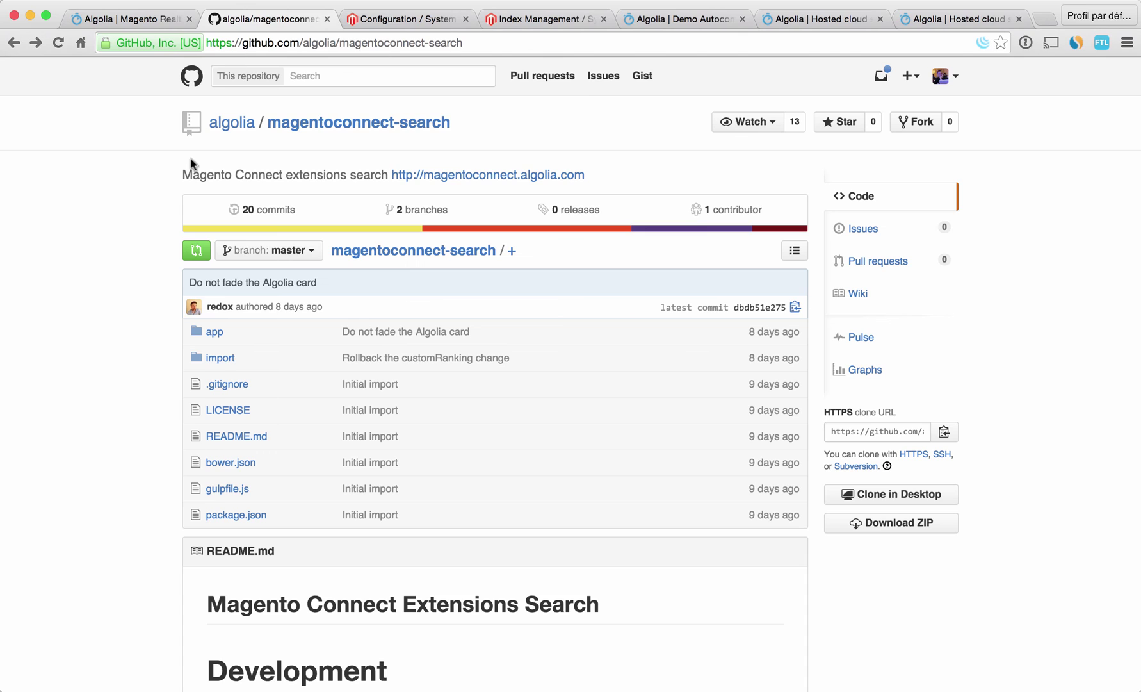